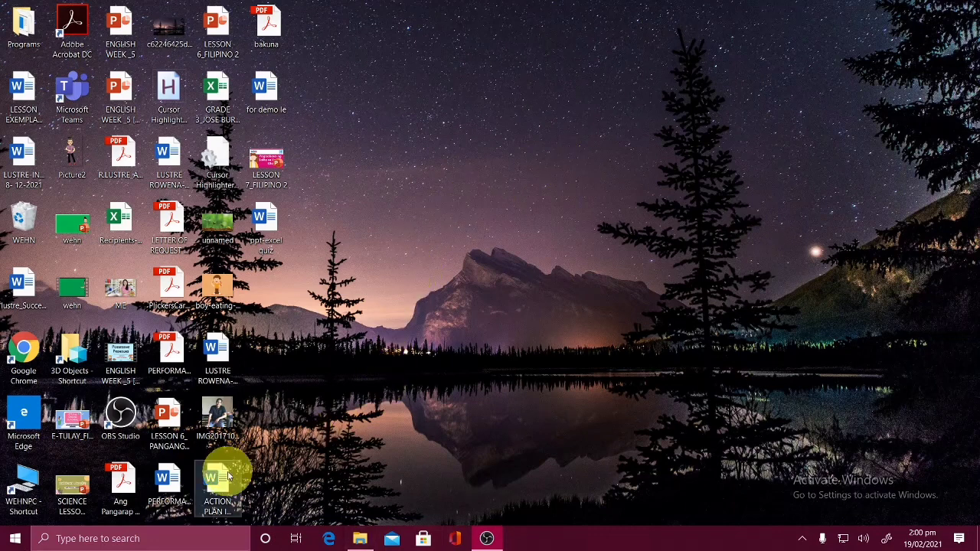
Launch Excel from the Windows search and start a new blank workbook
left_click(150, 537)
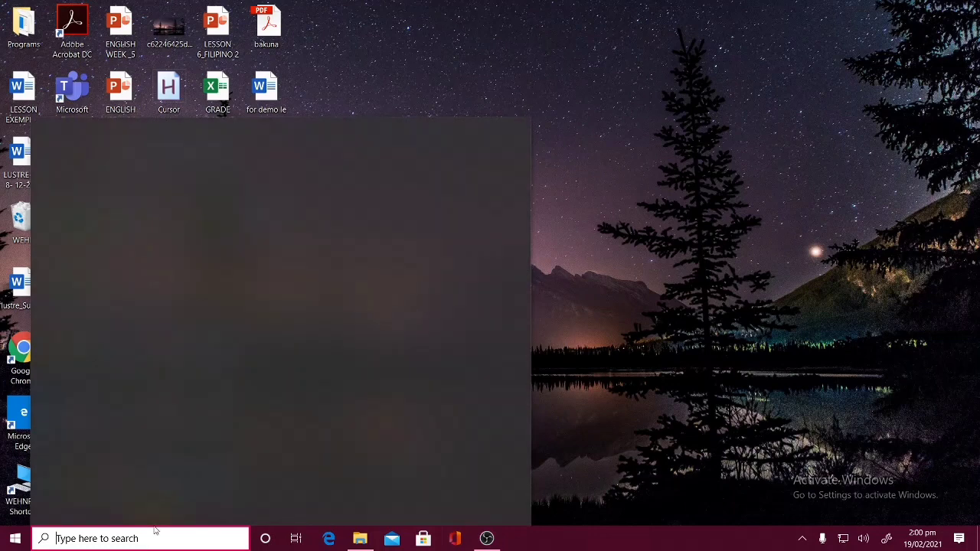
type("EXCel")
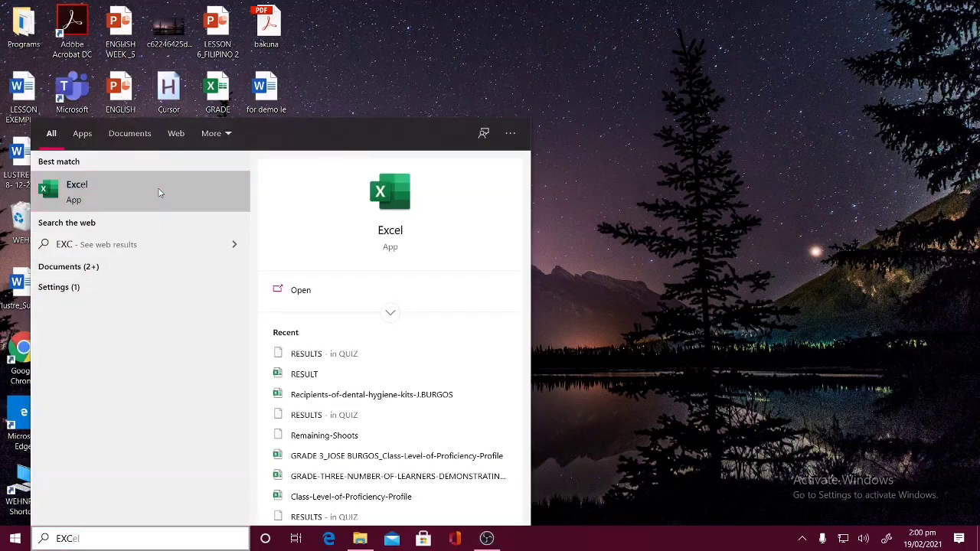
left_click(159, 190)
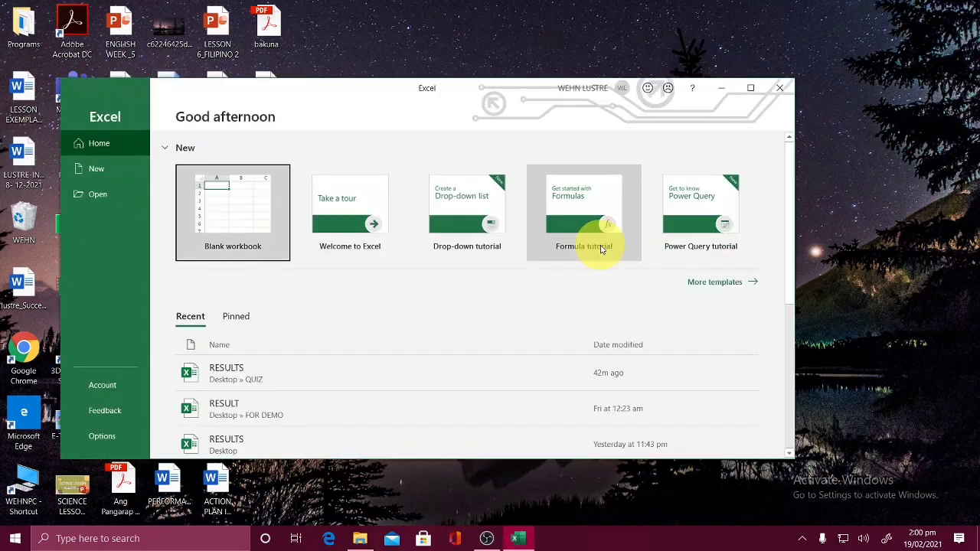
left_click(252, 207)
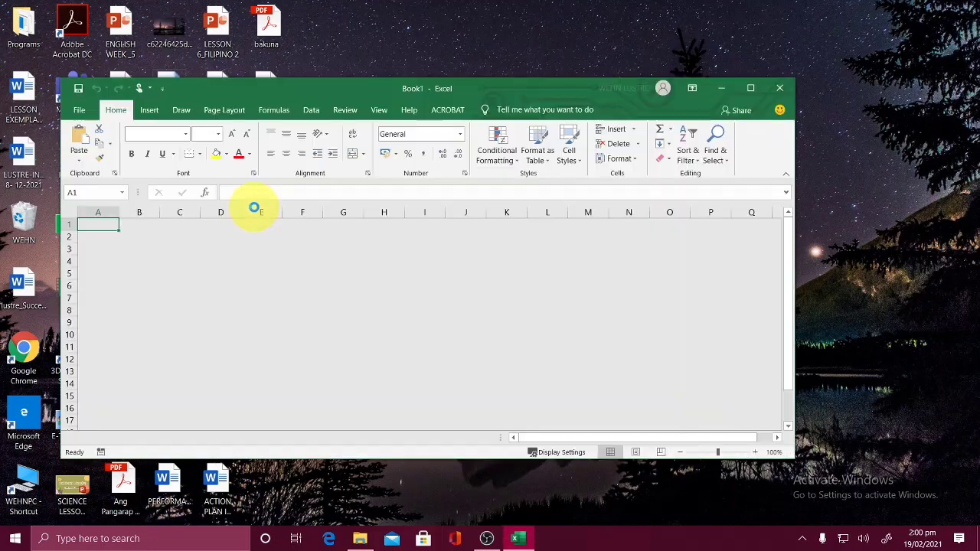
Maximize Excel, enter headers NAME and CORRECT ITEMS in A1:B1, and widen column A
left_click(257, 212)
left_click(751, 88)
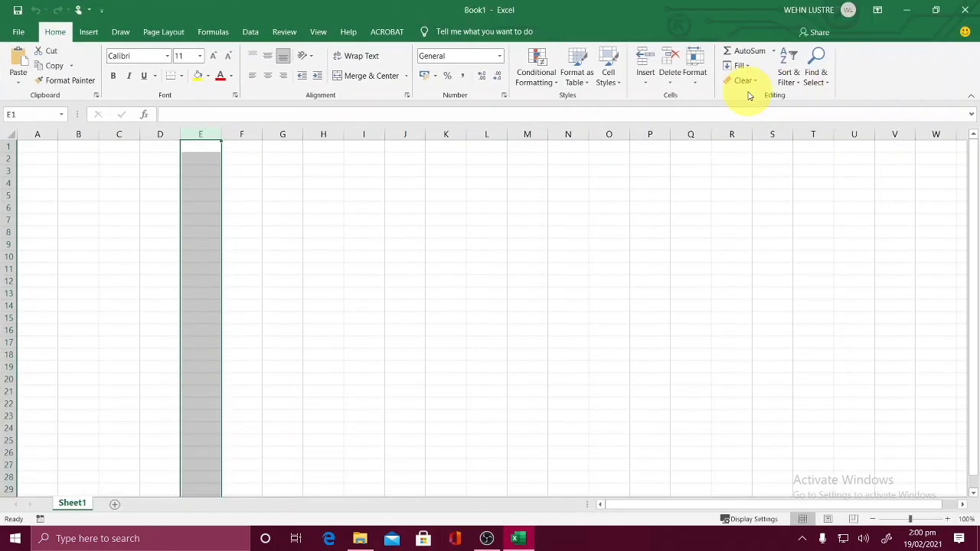
left_click(420, 276)
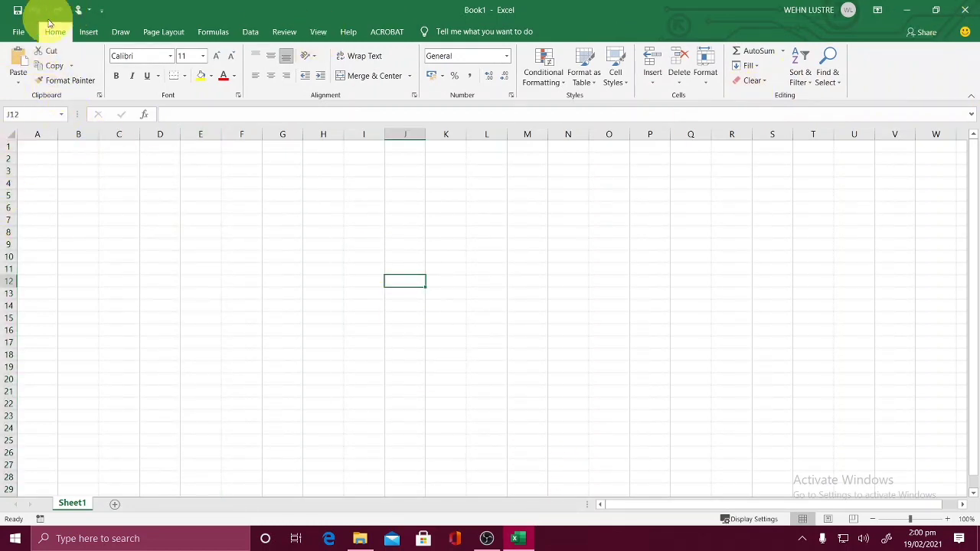
left_click(44, 146)
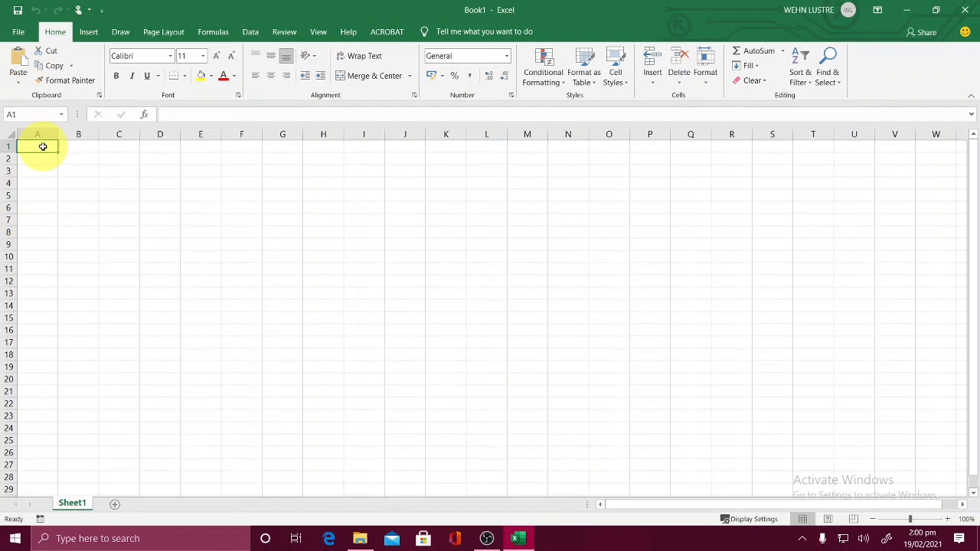
type("NAME")
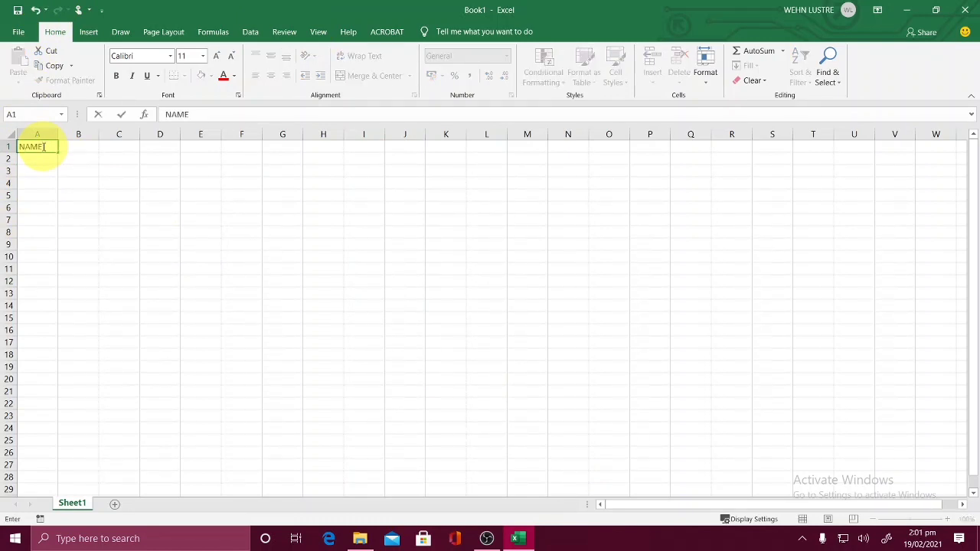
left_click(78, 146)
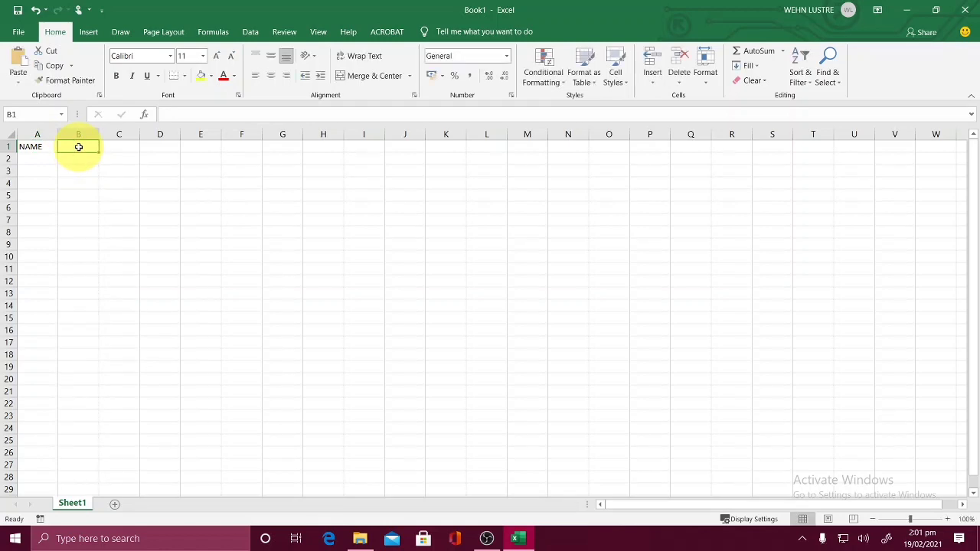
type("CORRECT I")
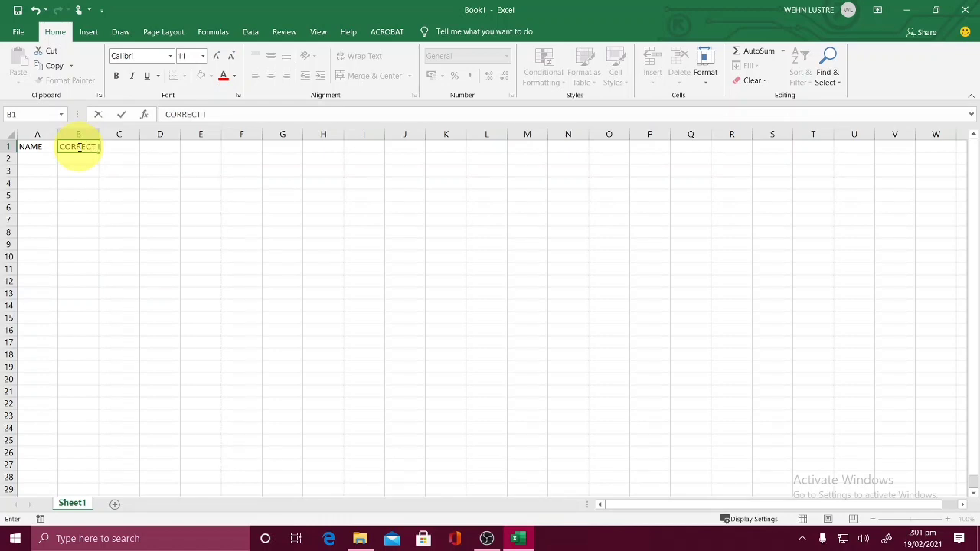
type("TEMS")
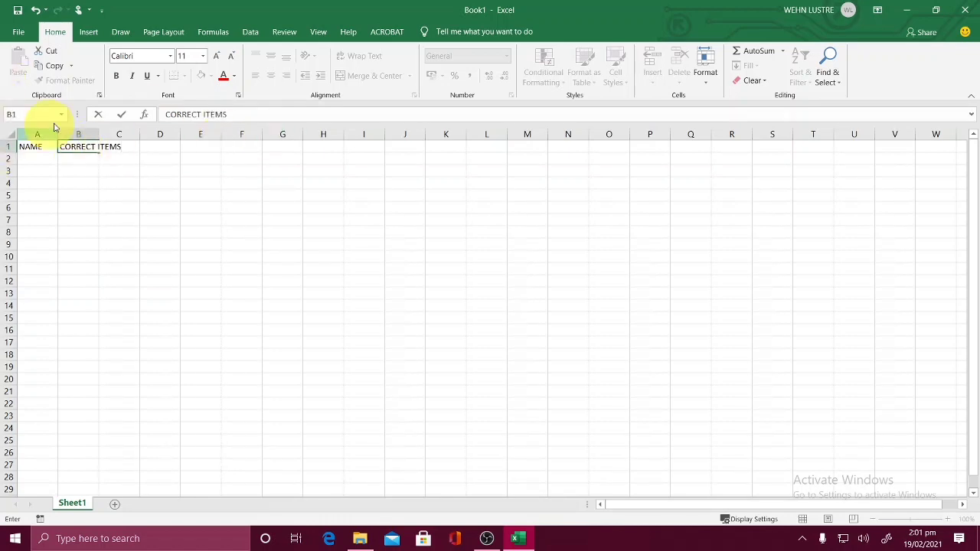
left_click(91, 131)
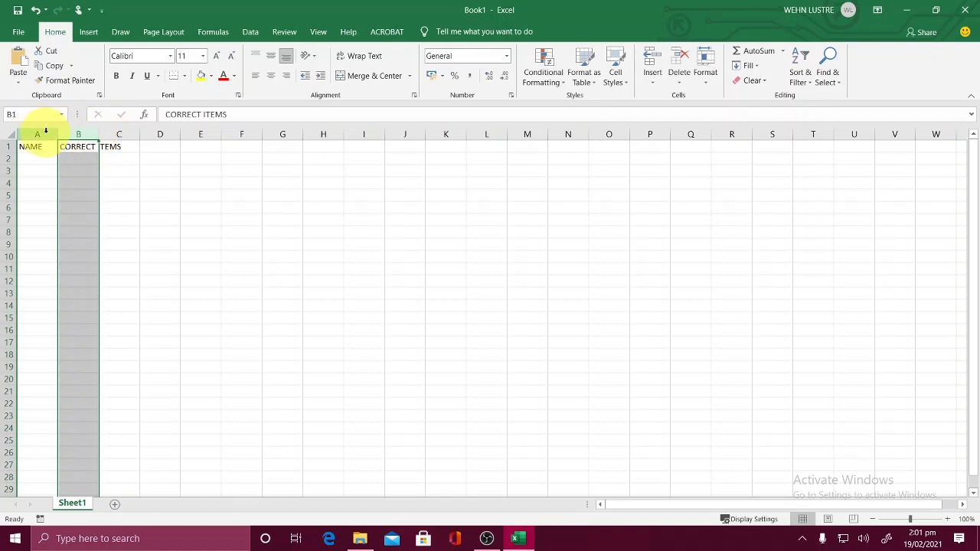
left_click_drag(56, 135, 229, 135)
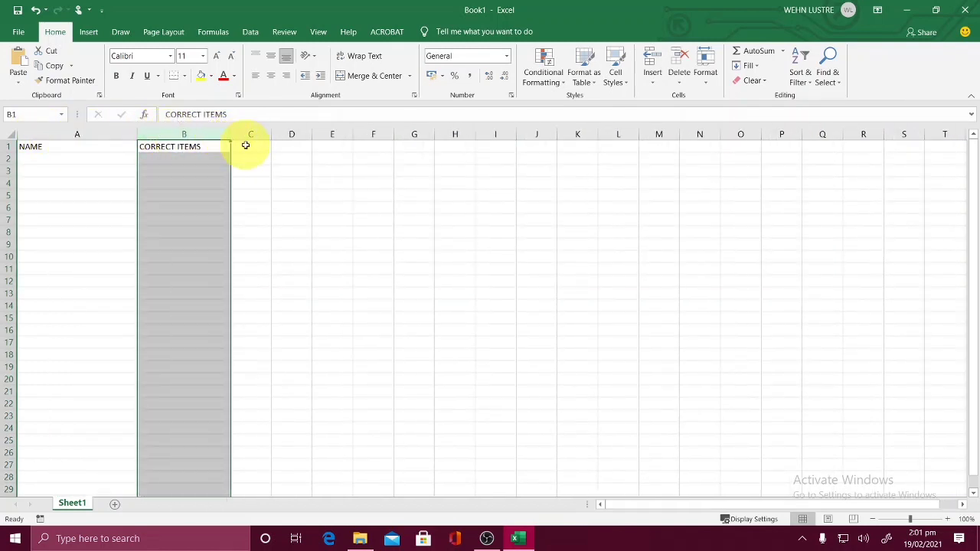
Add headers WRONG ITEMS and PERCENTAGE in C1:D1, widening columns C and D
left_click(246, 145)
type("WRONG ITEMS")
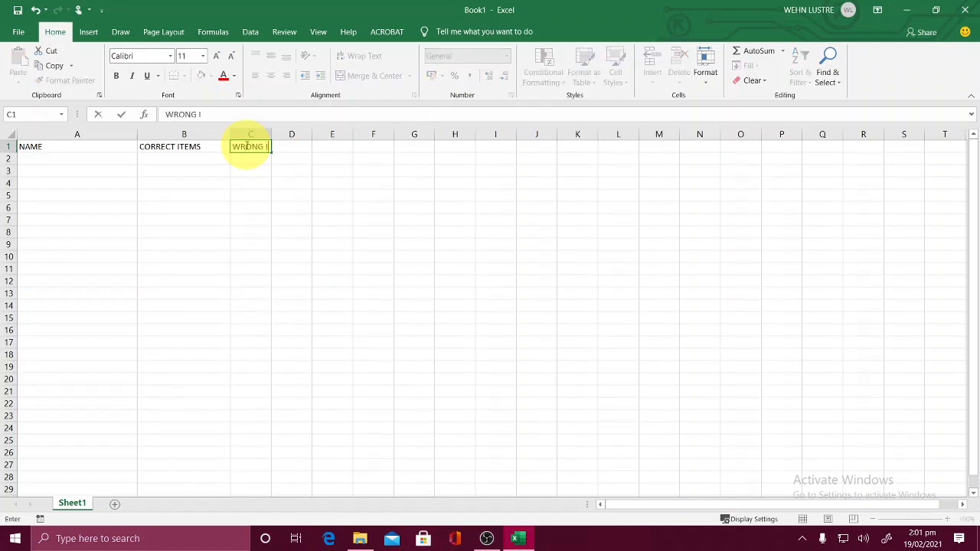
left_click(317, 156)
left_click_drag(271, 134, 322, 134)
left_click(339, 146)
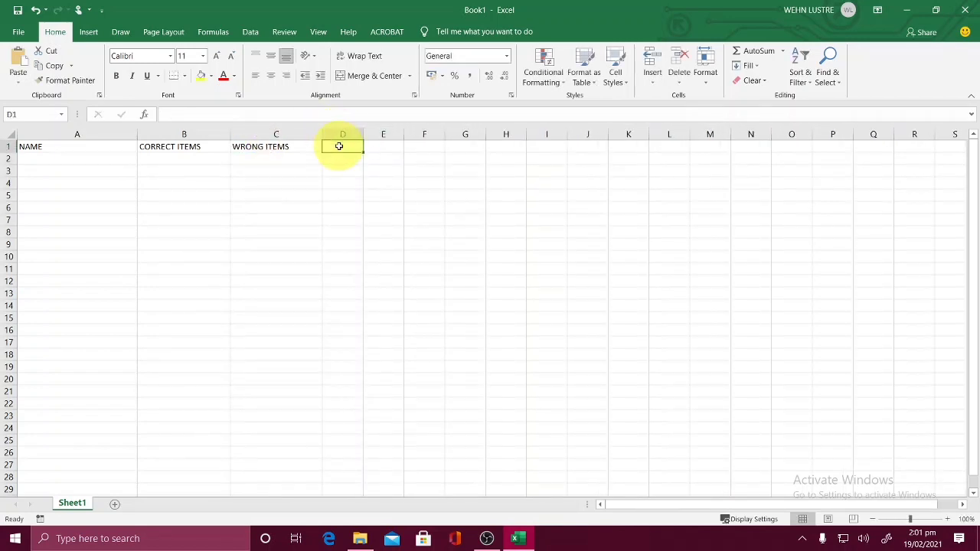
type("PERCENTAGE")
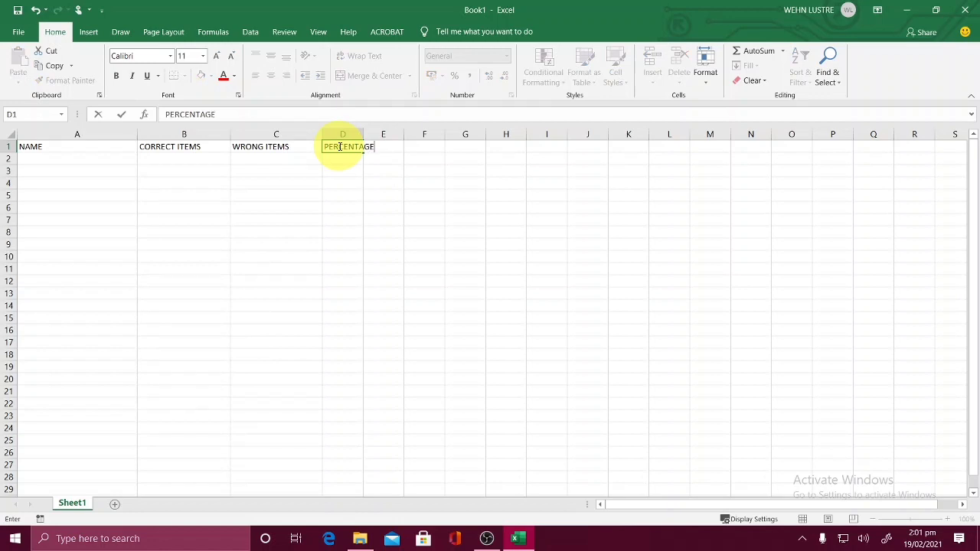
left_click(459, 206)
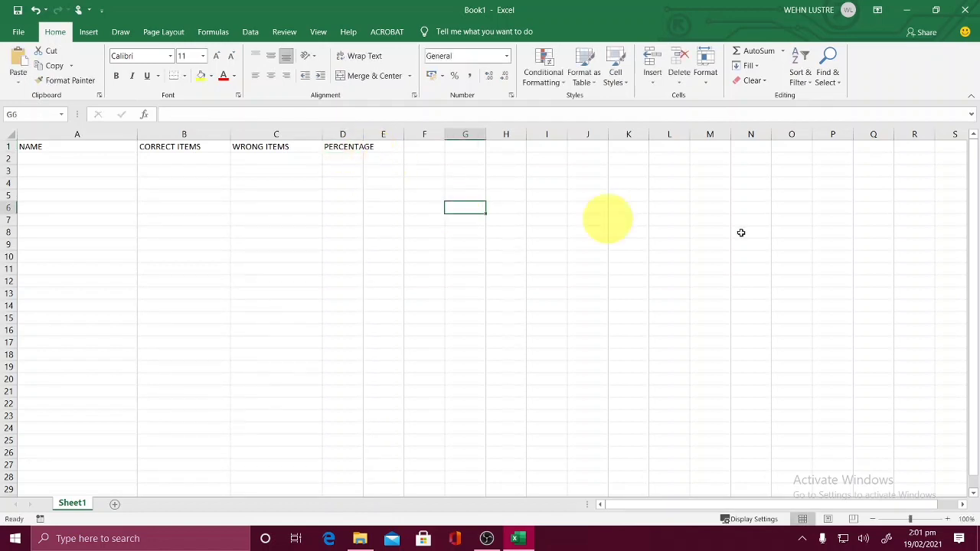
left_click_drag(361, 131, 414, 136)
Format headers A1:D1 as centred, bold Arial Narrow
left_click_drag(103, 147, 365, 146)
left_click(268, 78)
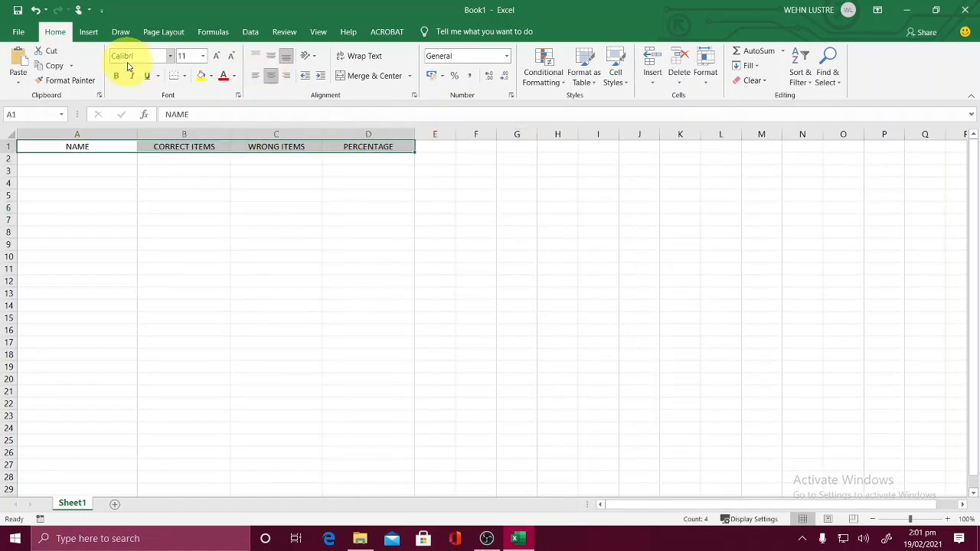
left_click(170, 56)
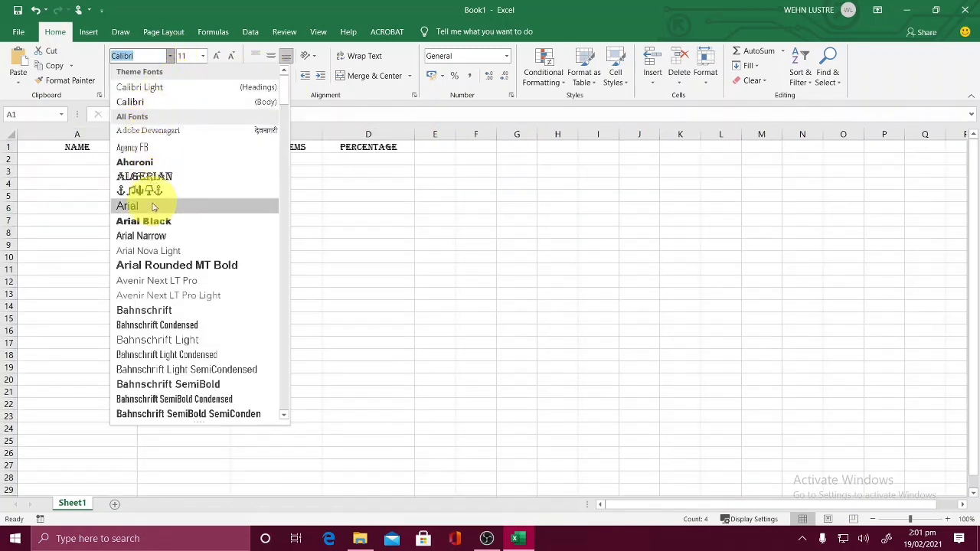
left_click(156, 231)
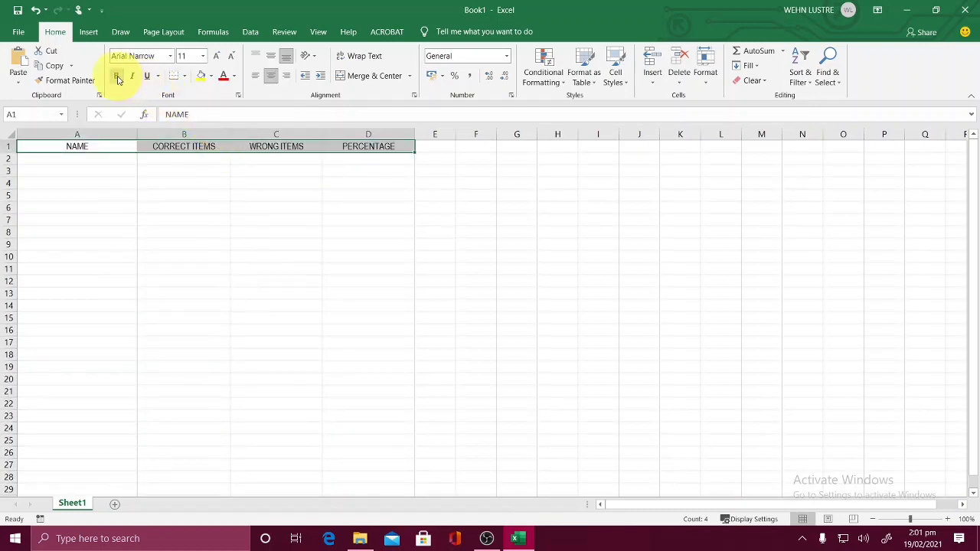
left_click(116, 75)
left_click(629, 259)
Save the workbook to the Desktop as RESULTS and close Excel
left_click(6, 33)
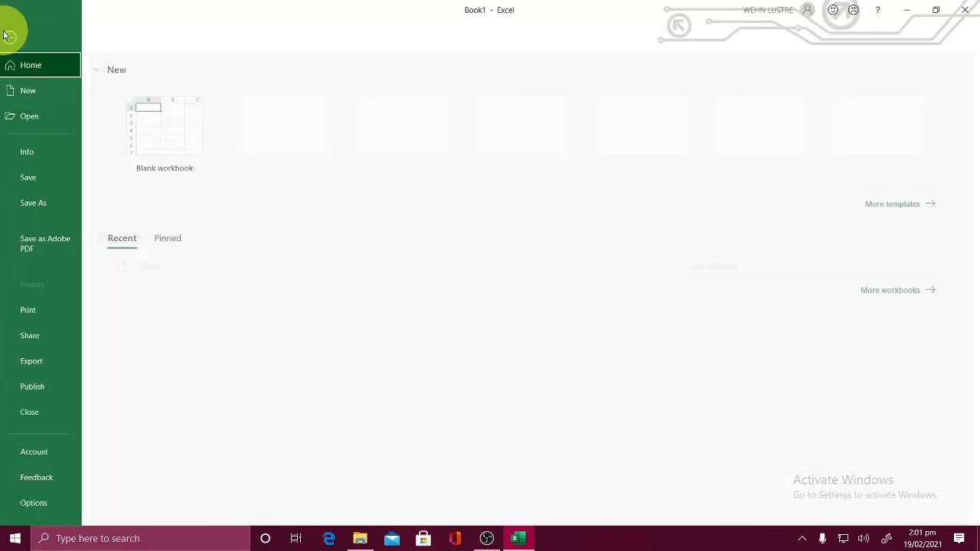
left_click(54, 201)
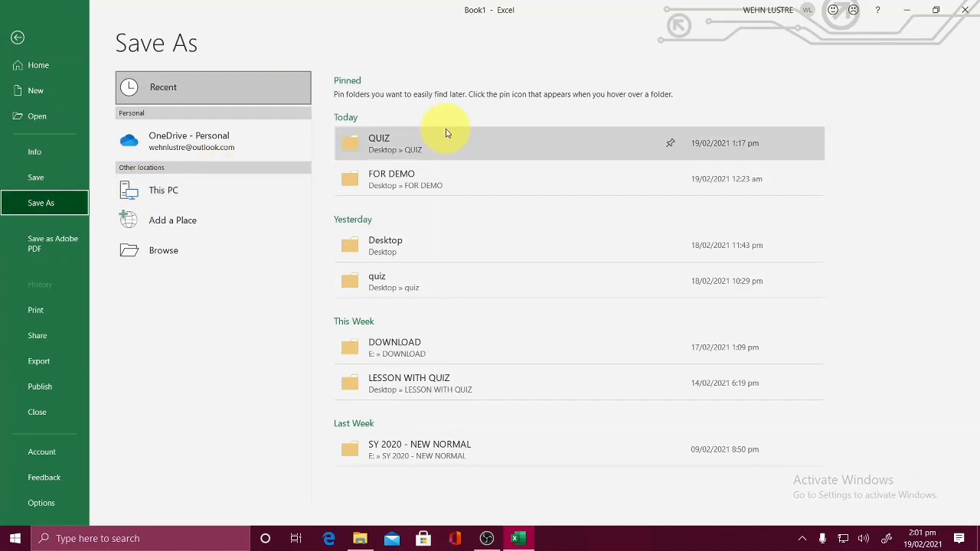
left_click(385, 243)
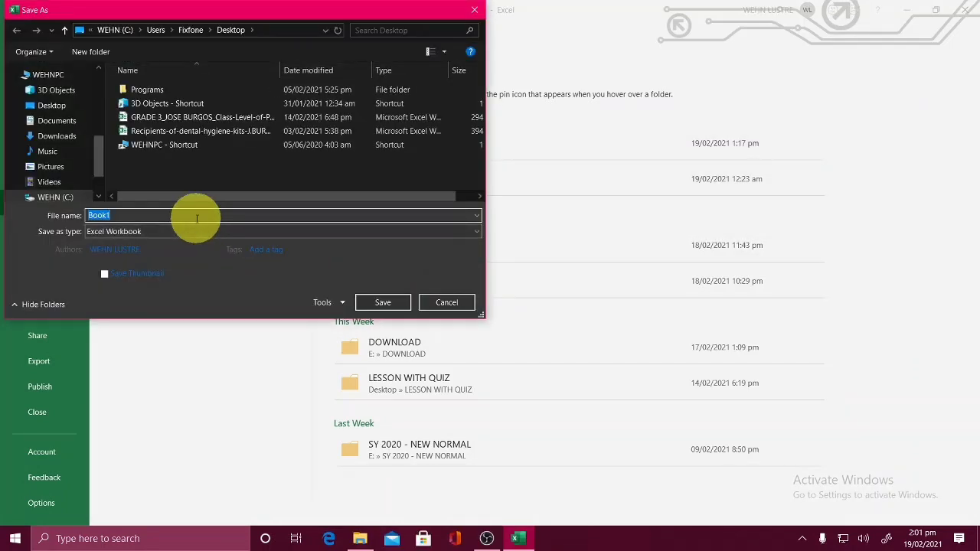
type("RESULTS")
left_click(390, 302)
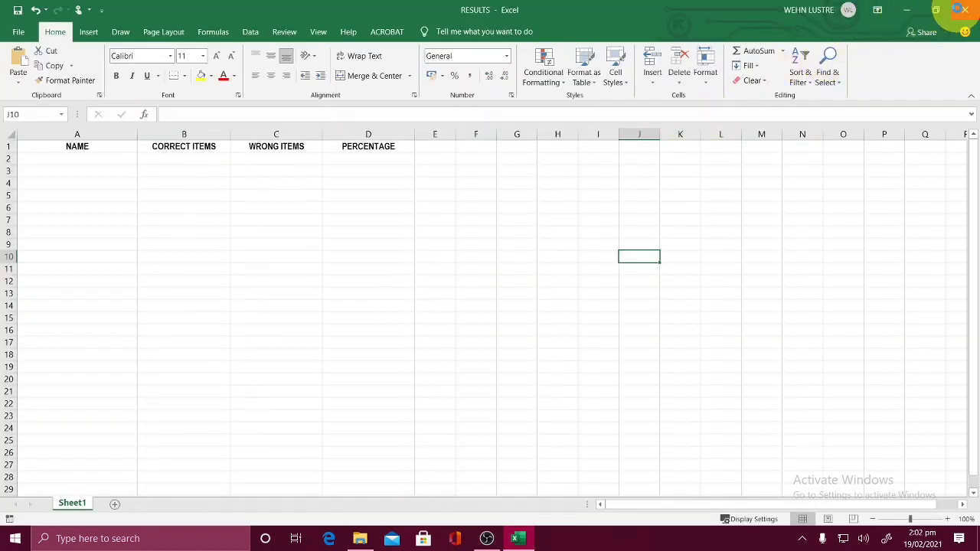
left_click(963, 9)
left_click_drag(266, 285, 597, 194)
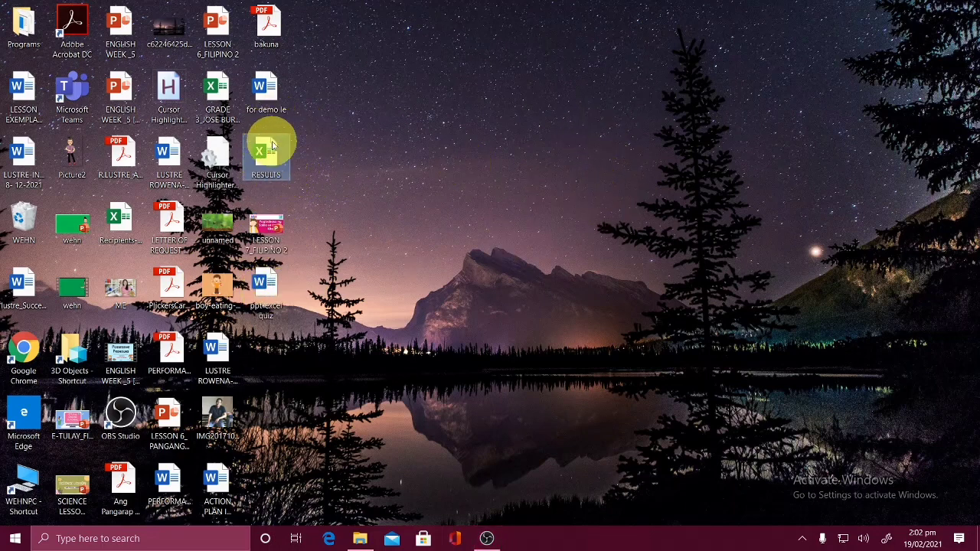
Launch PowerPoint from the Windows search and create a blank presentation
left_click(307, 289)
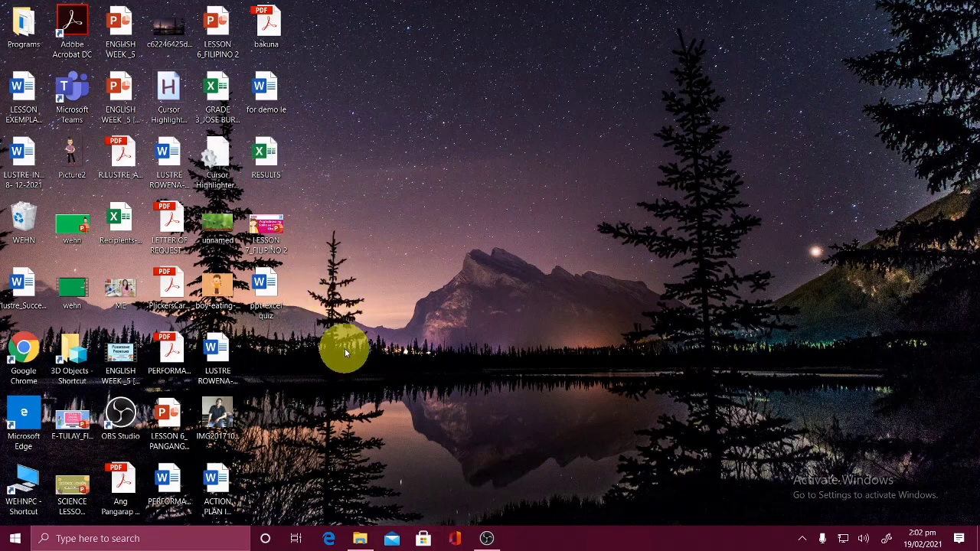
left_click(157, 540)
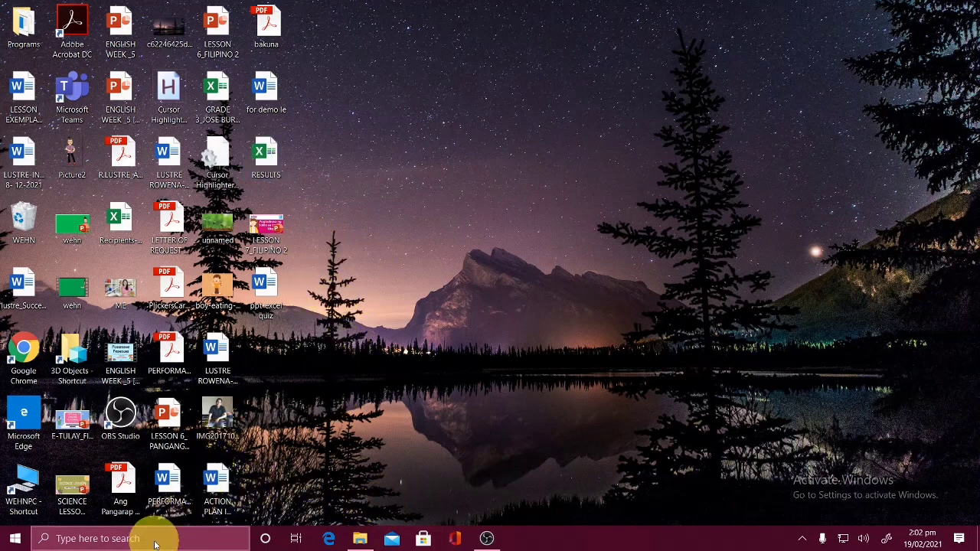
type("POWE")
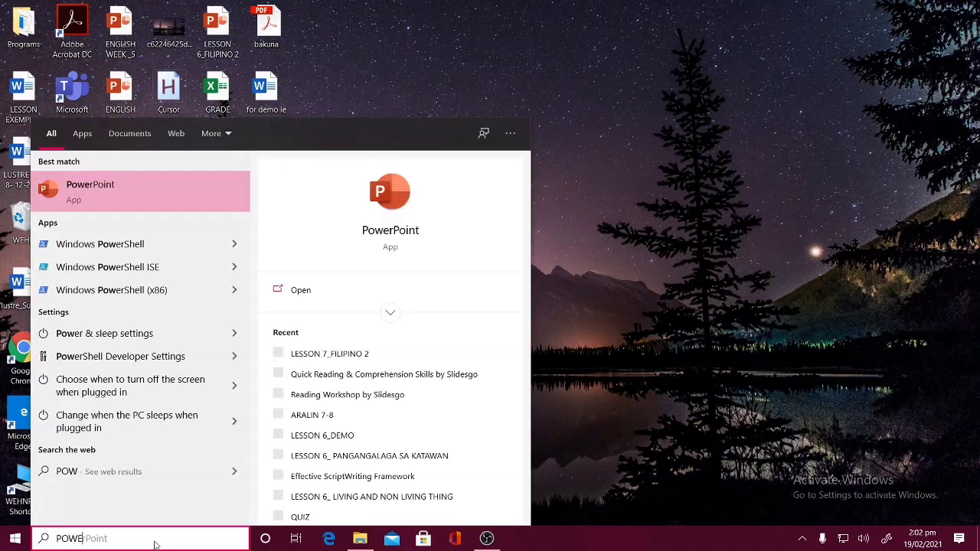
left_click(100, 195)
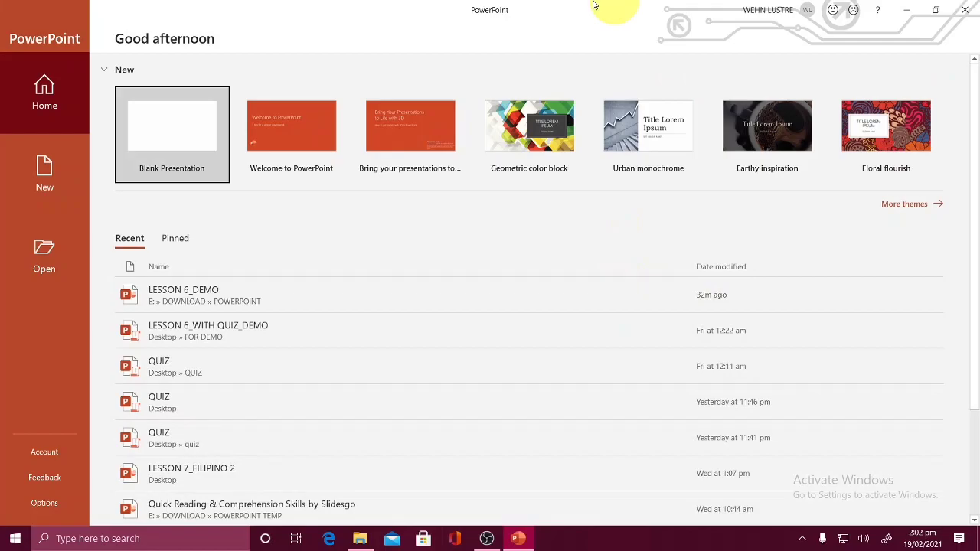
left_click(214, 120)
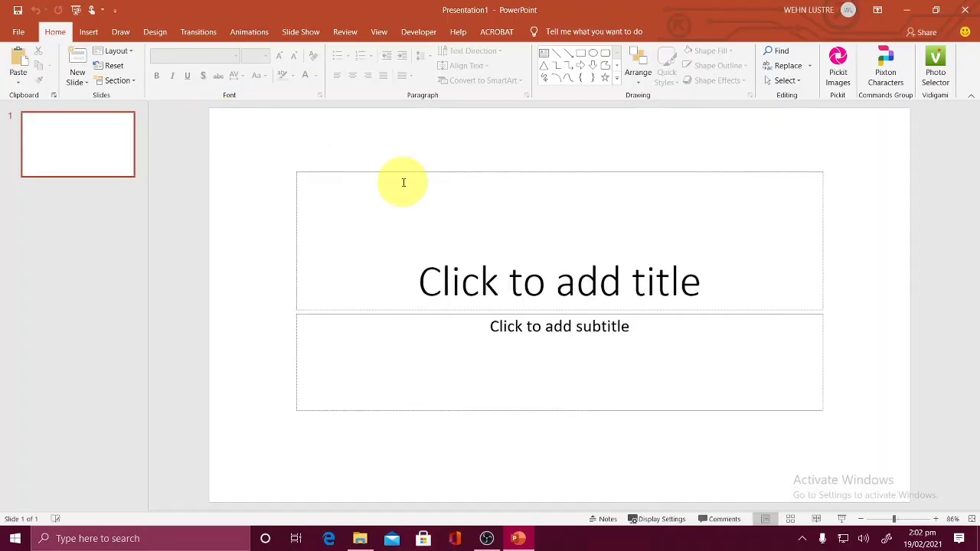
Switch slide 1 to the Blank layout and close the Design Ideas pane
right_click(88, 174)
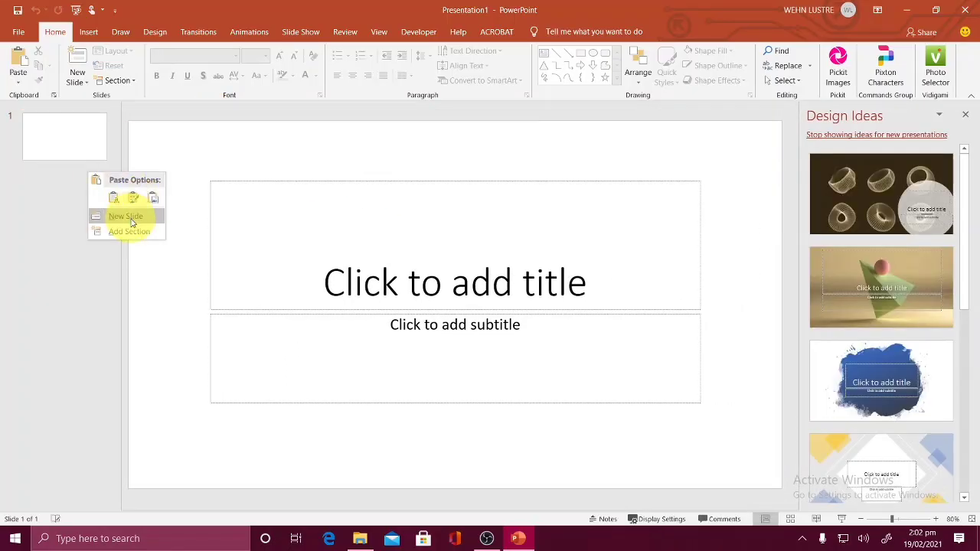
left_click(78, 153)
right_click(79, 153)
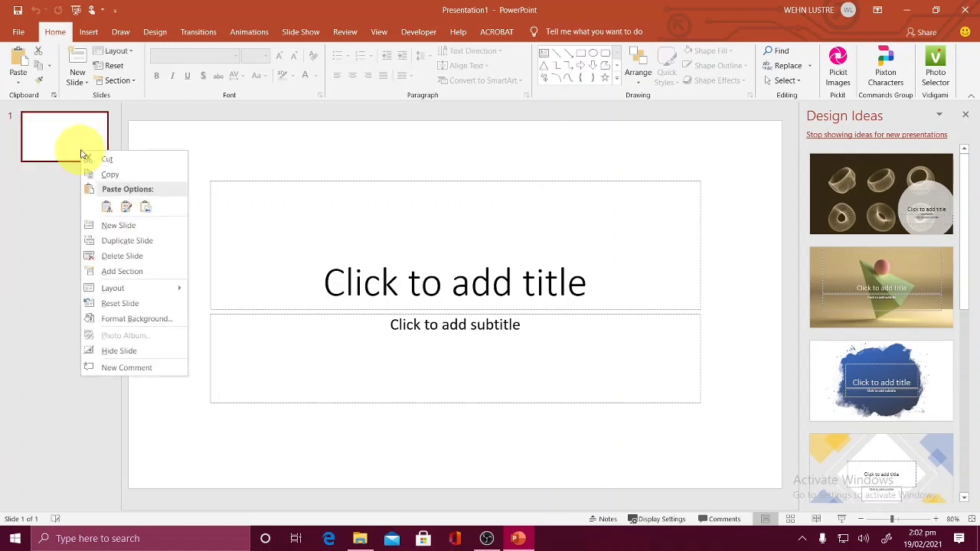
mouse_move(123, 289)
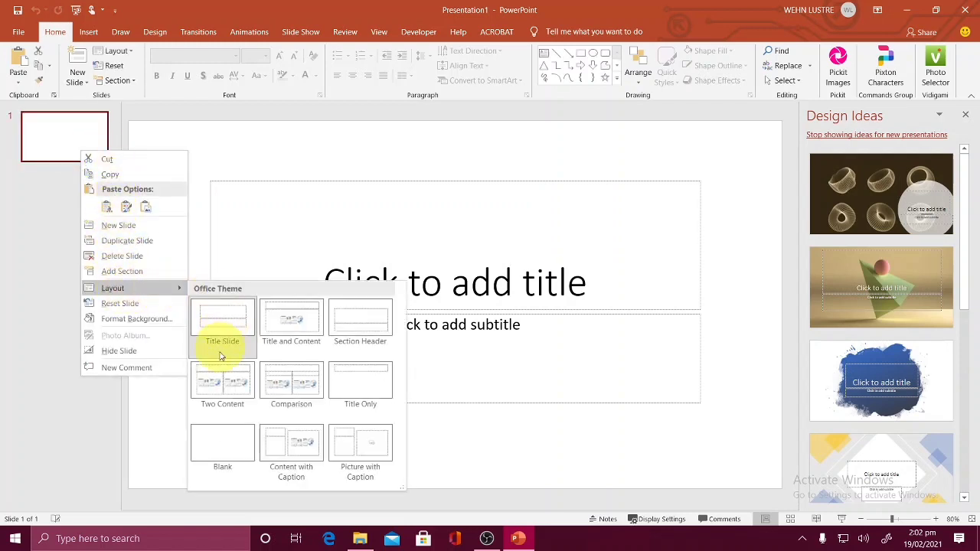
left_click(222, 434)
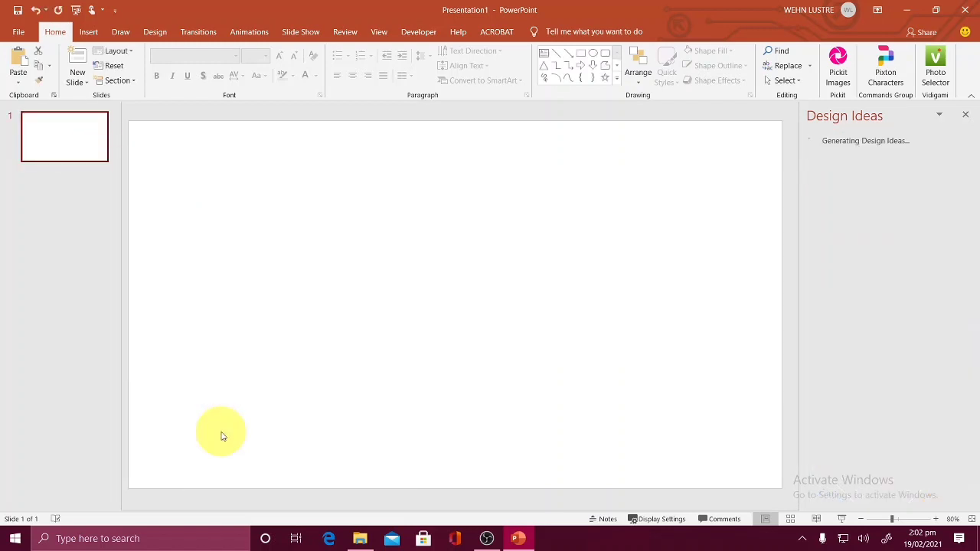
left_click(966, 114)
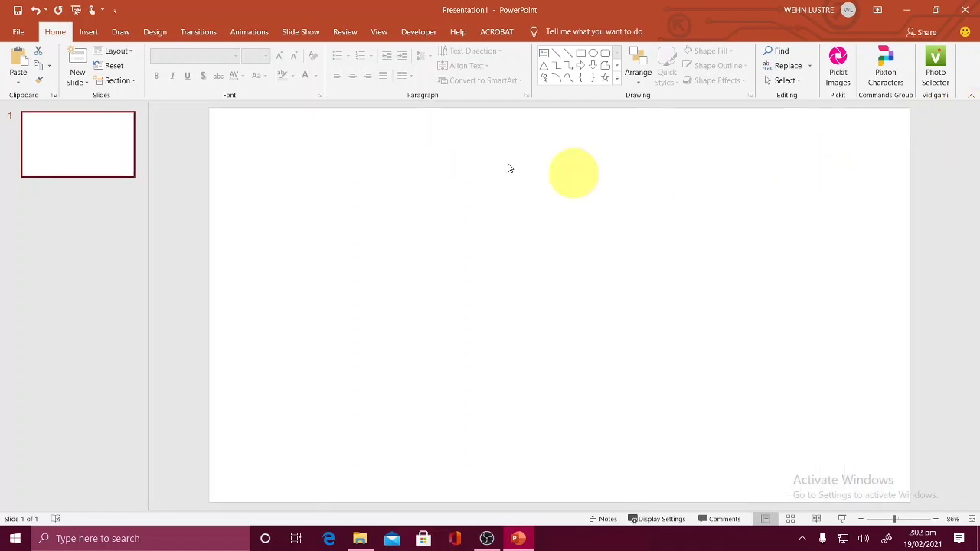
left_click(18, 32)
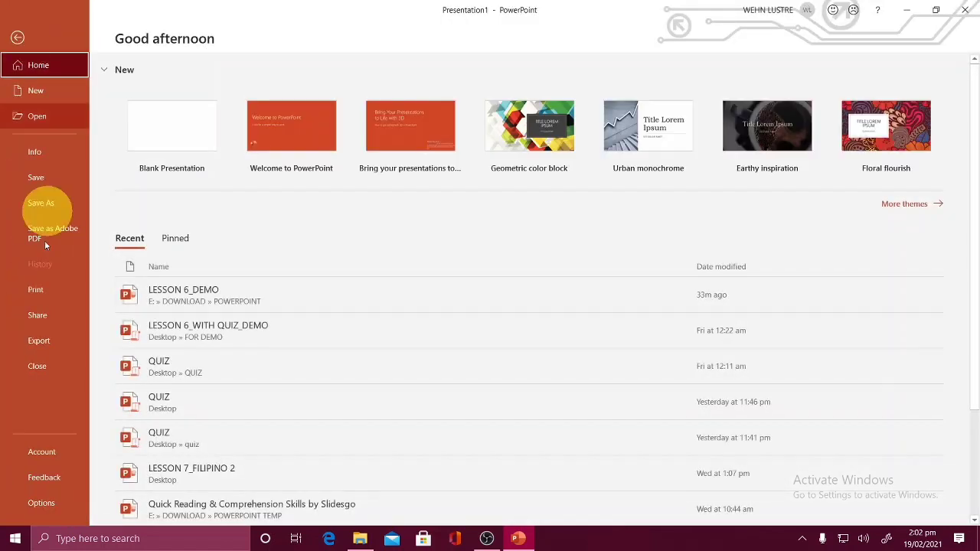
left_click(42, 503)
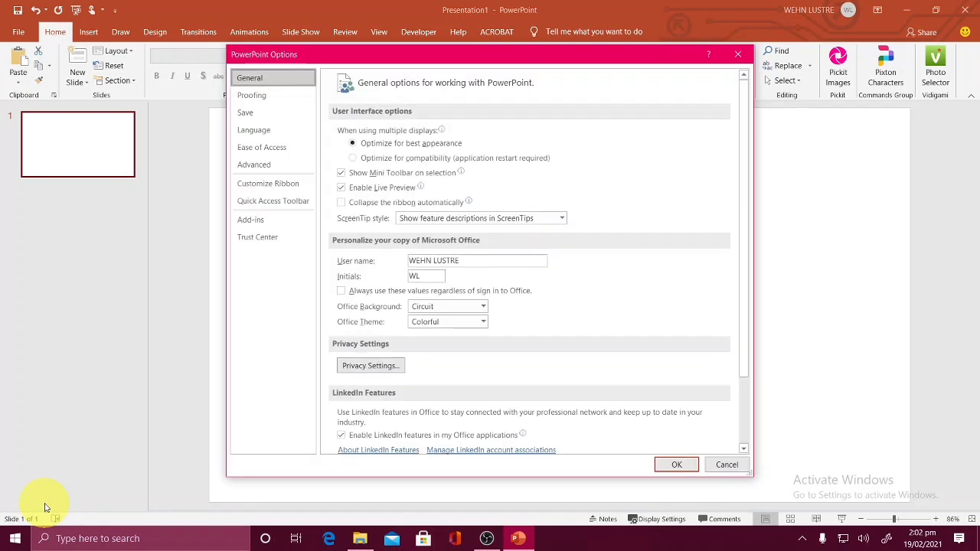
left_click(268, 184)
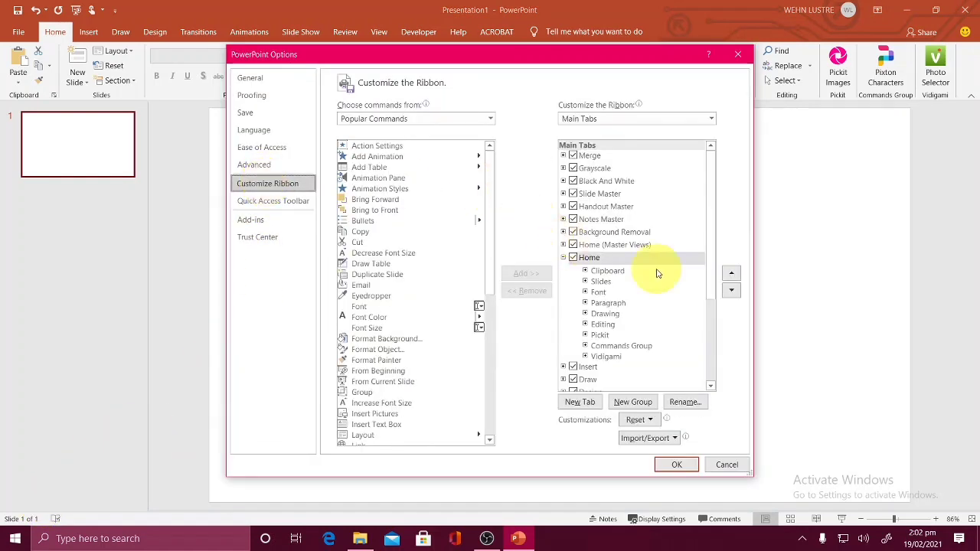
left_click_drag(711, 296, 710, 376)
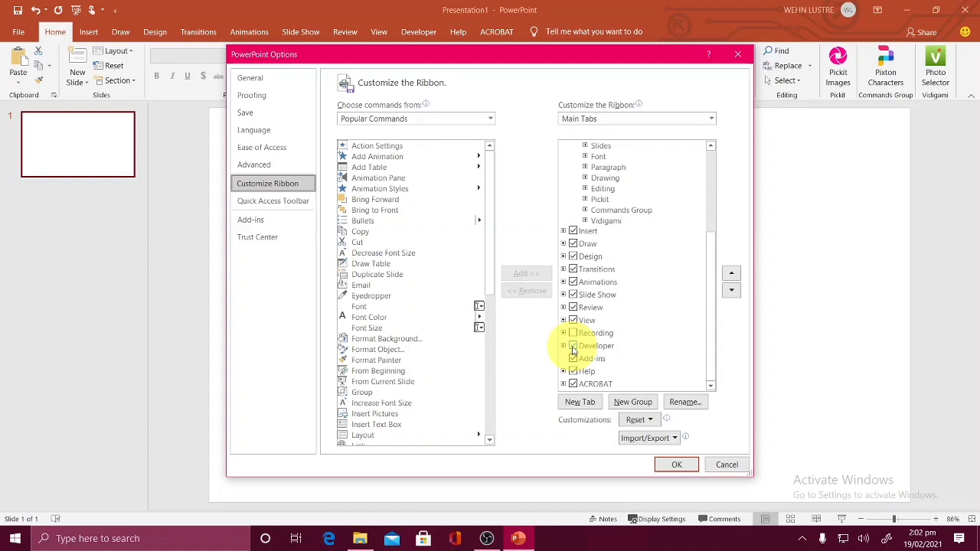
left_click(677, 464)
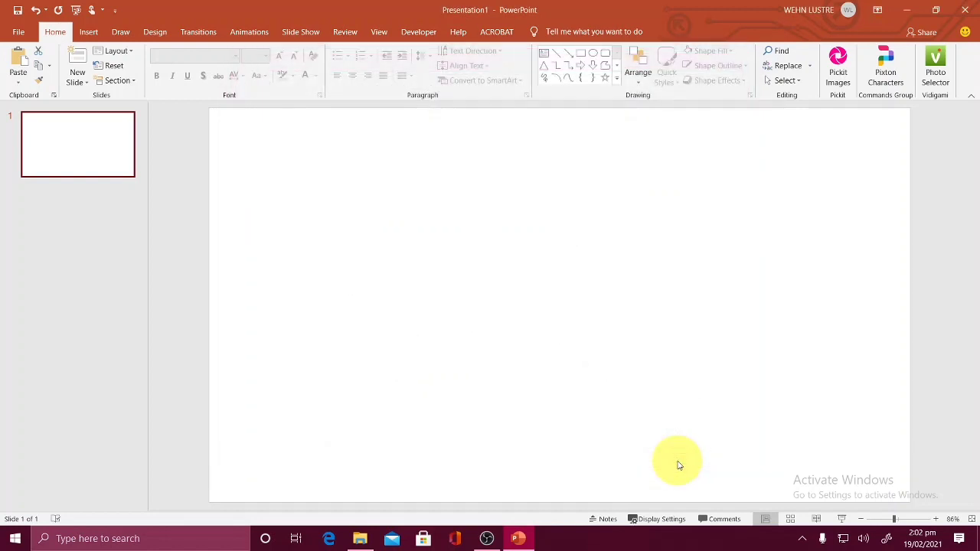
Enable all macros in Trust Center settings, then open the VBA editor from the Developer tab
left_click(17, 35)
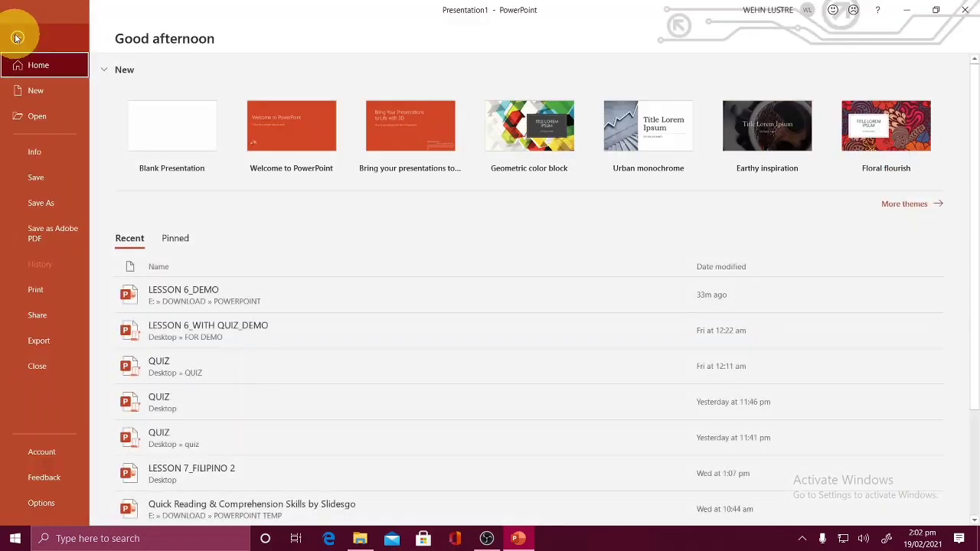
left_click(38, 503)
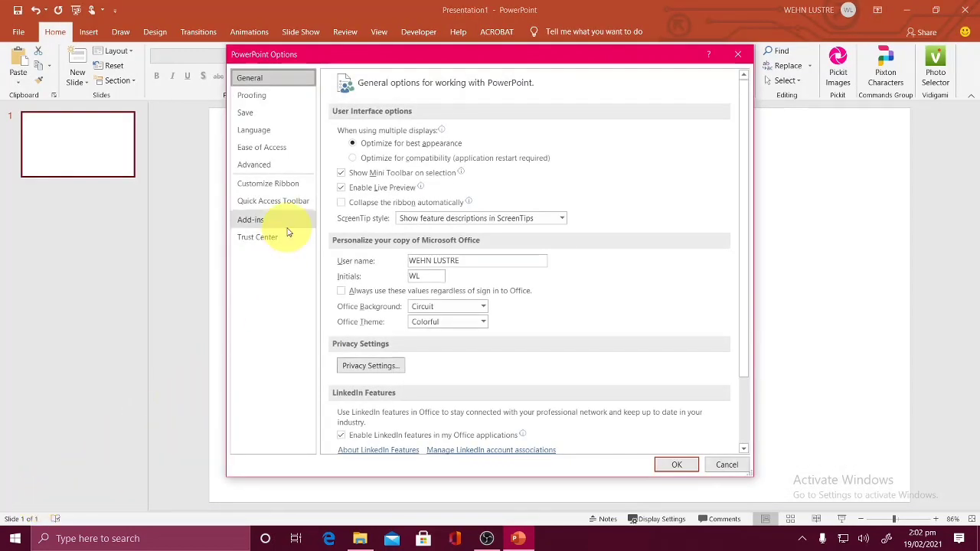
left_click(268, 239)
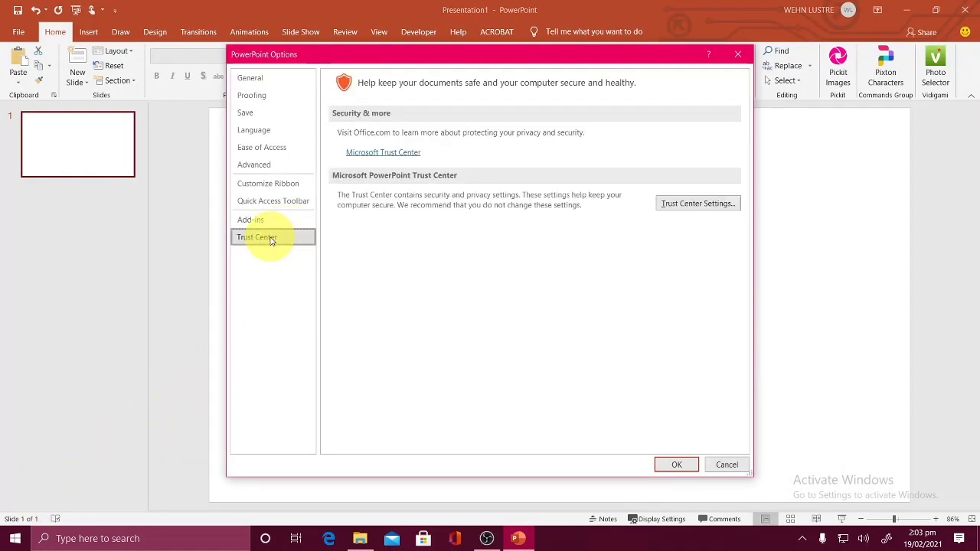
left_click(673, 205)
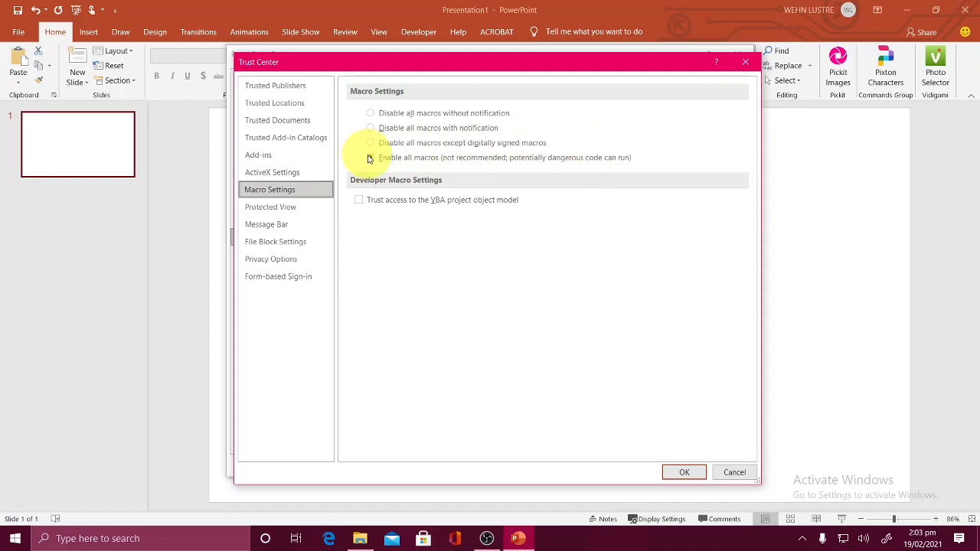
left_click(682, 471)
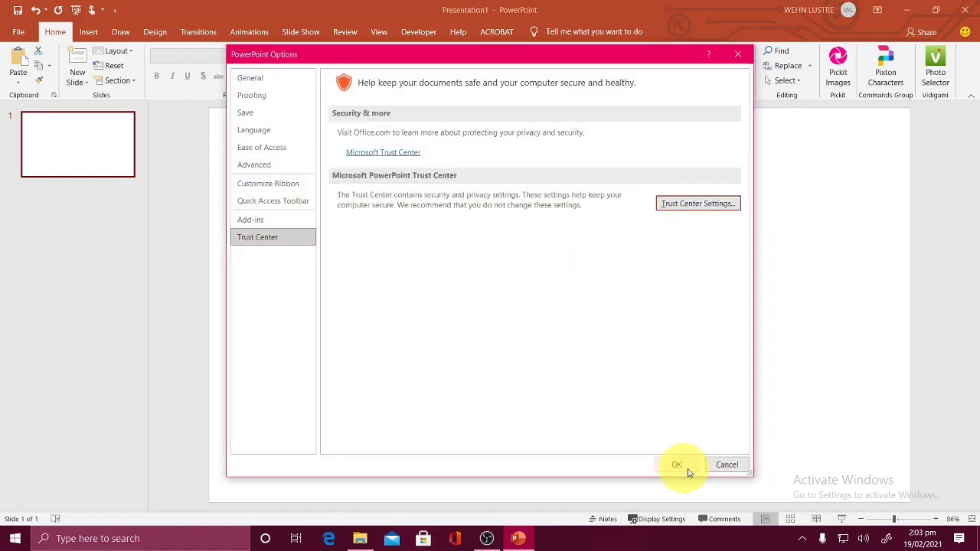
left_click(721, 464)
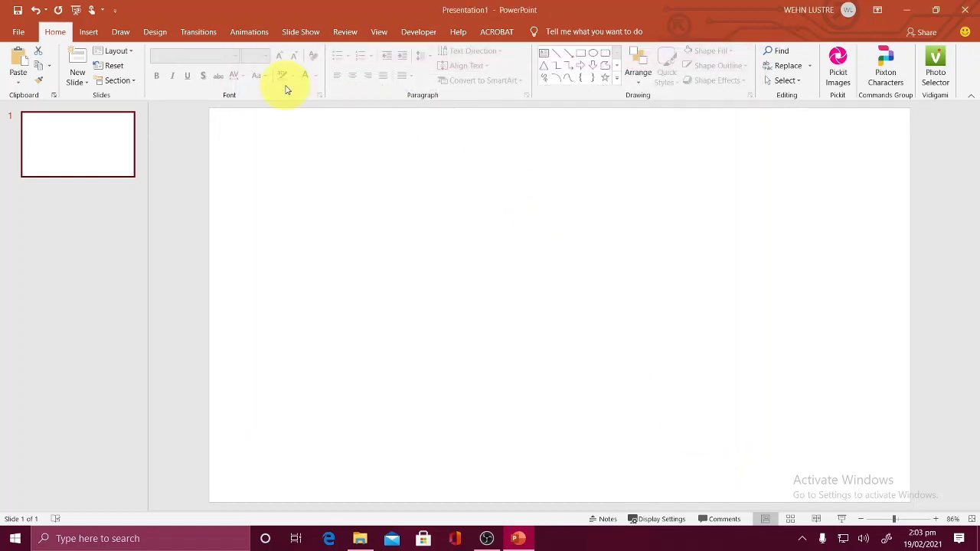
left_click(419, 33)
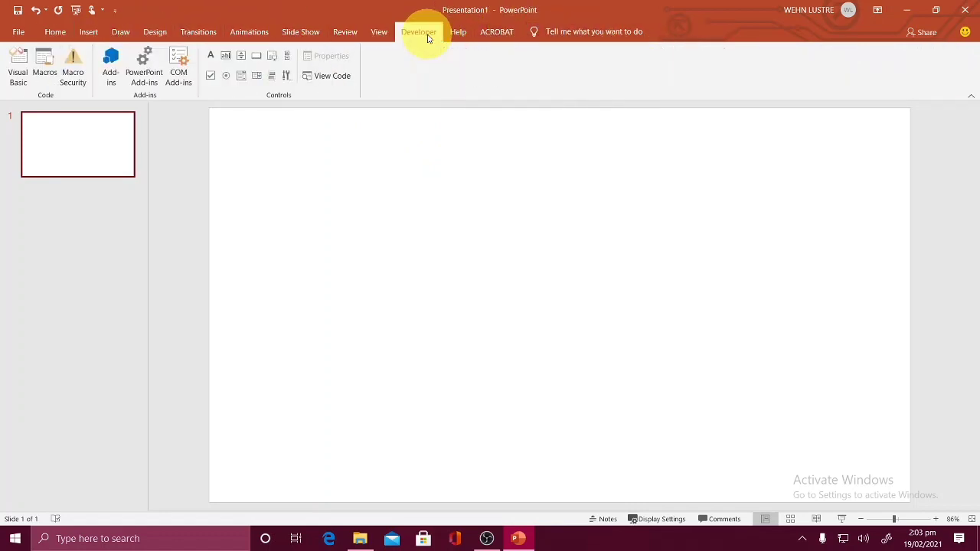
left_click(18, 69)
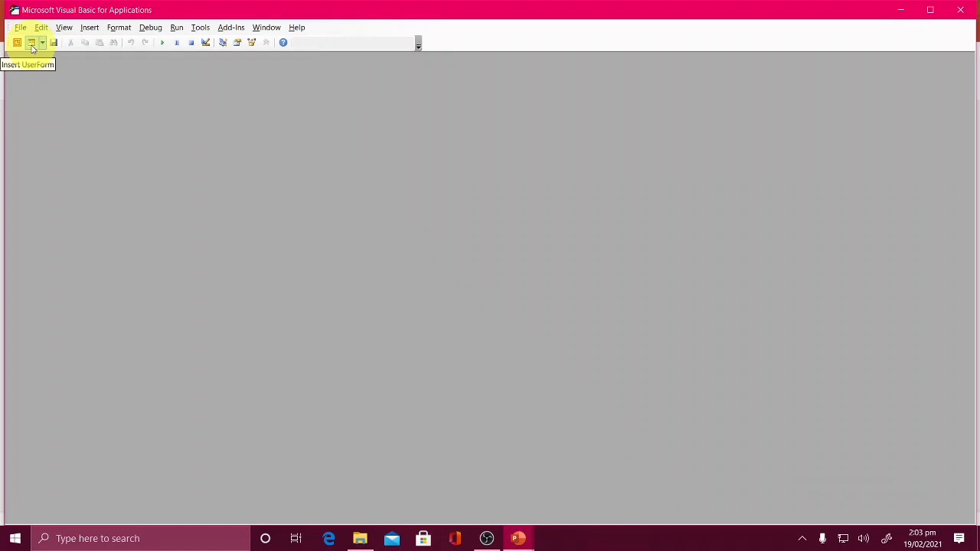
Insert a new Module1 into Presentation1, then minimize the VBA editor and PowerPoint
left_click(42, 47)
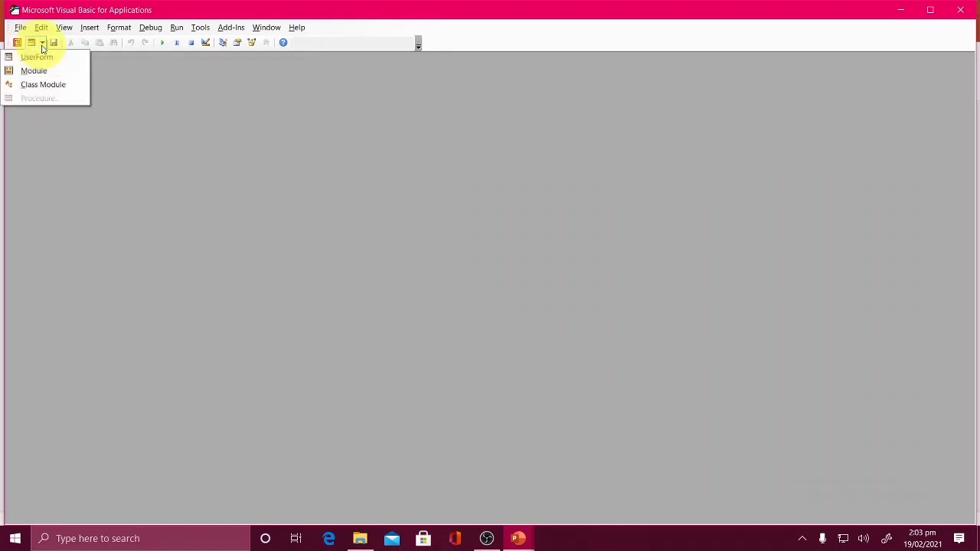
left_click(33, 69)
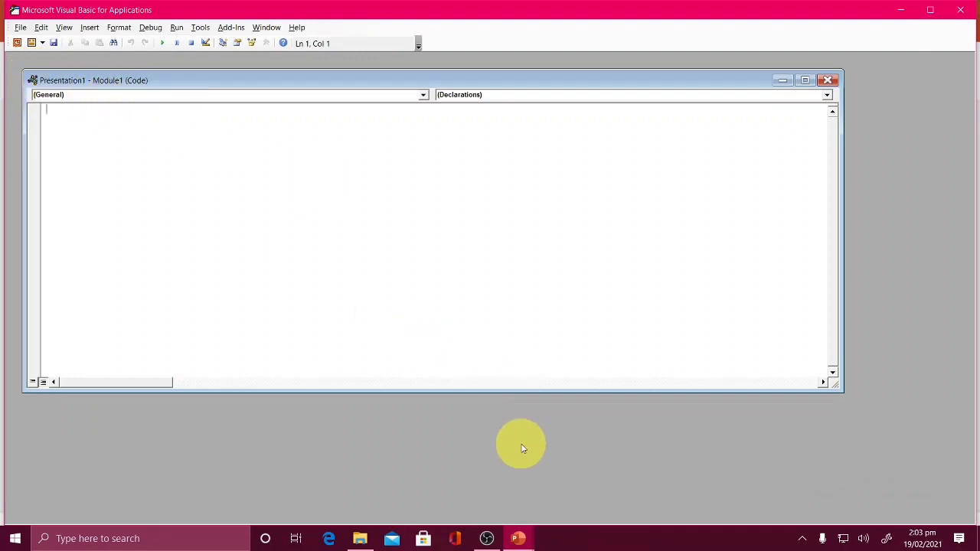
left_click(901, 10)
left_click(902, 13)
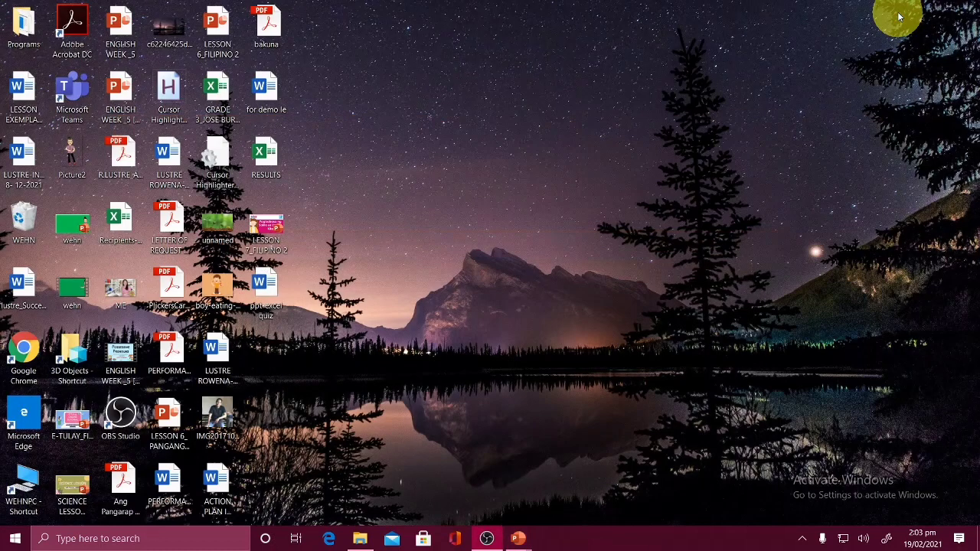
Copy all the VBA code from the ppt-excel quiz document, then close Word
double_click(259, 291)
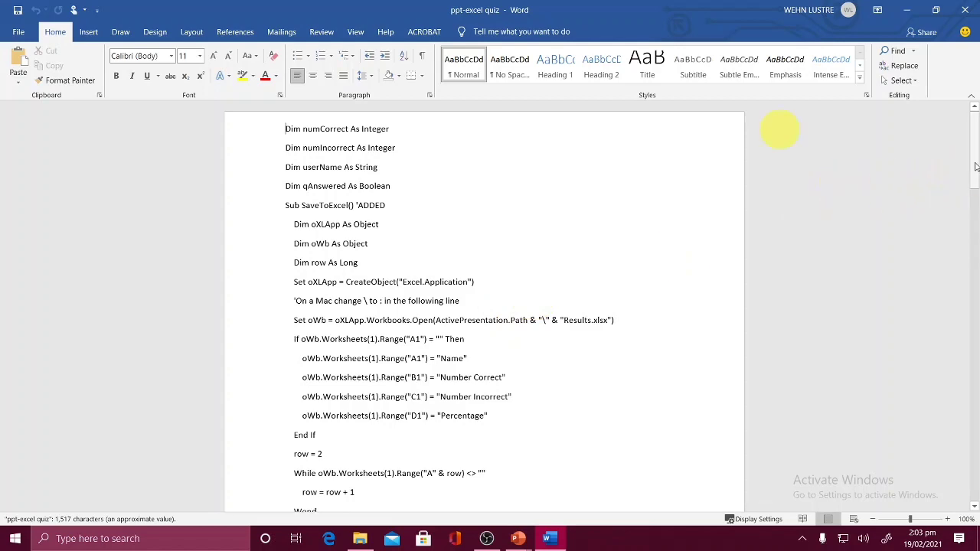
left_click_drag(975, 167, 975, 488)
left_click_drag(976, 390, 976, 375)
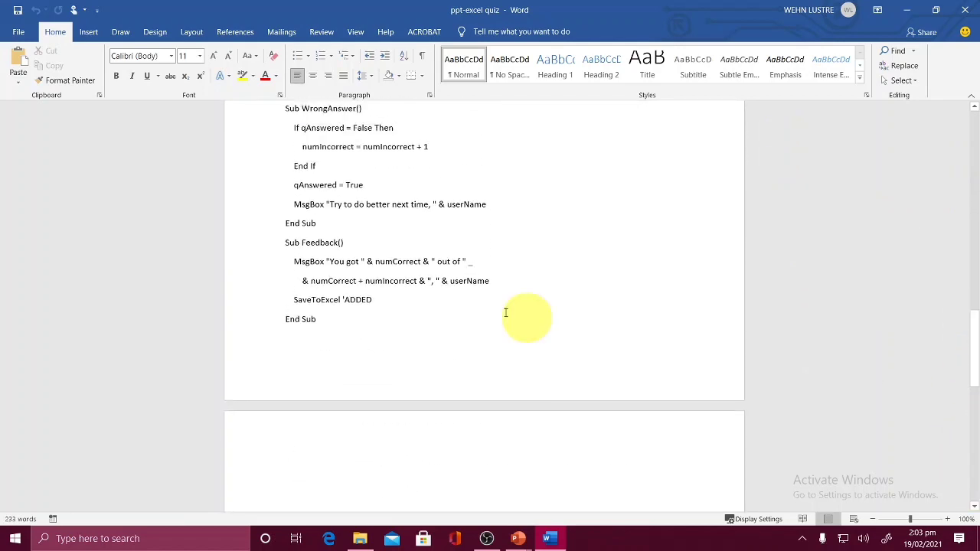
scroll(477, 367, "up", 1)
key("ctrl+a")
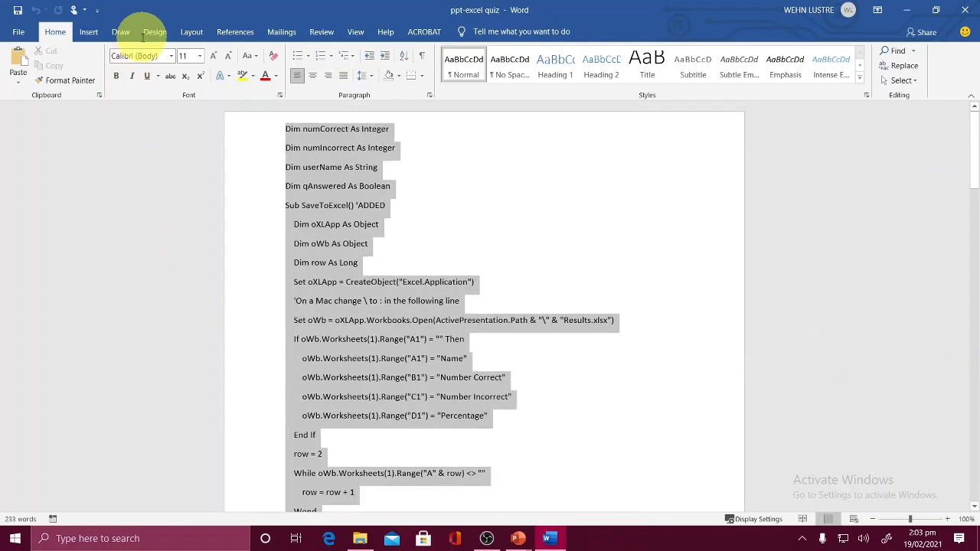
right_click(297, 179)
left_click(314, 201)
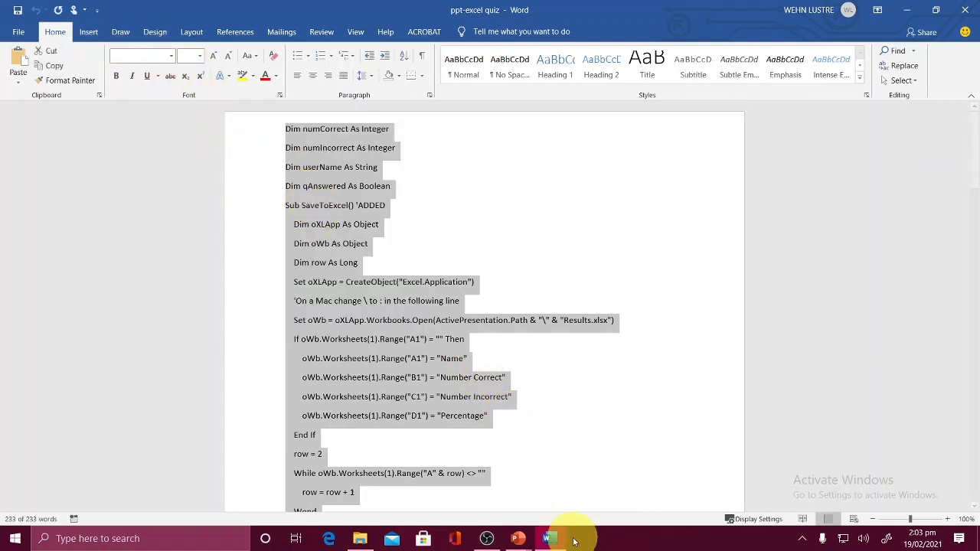
left_click(965, 13)
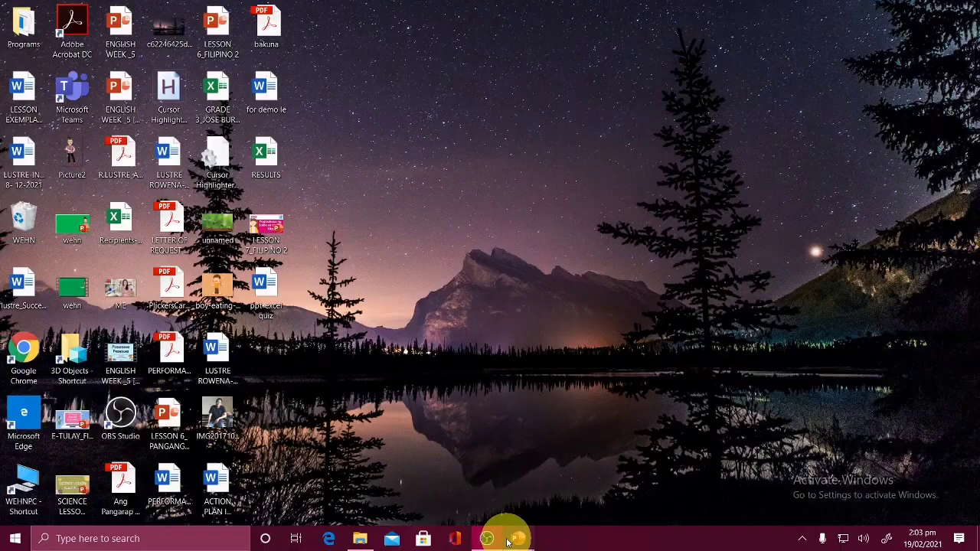
Paste the copied quiz code into Module1, then close the code window and VBA editor
mouse_move(513, 533)
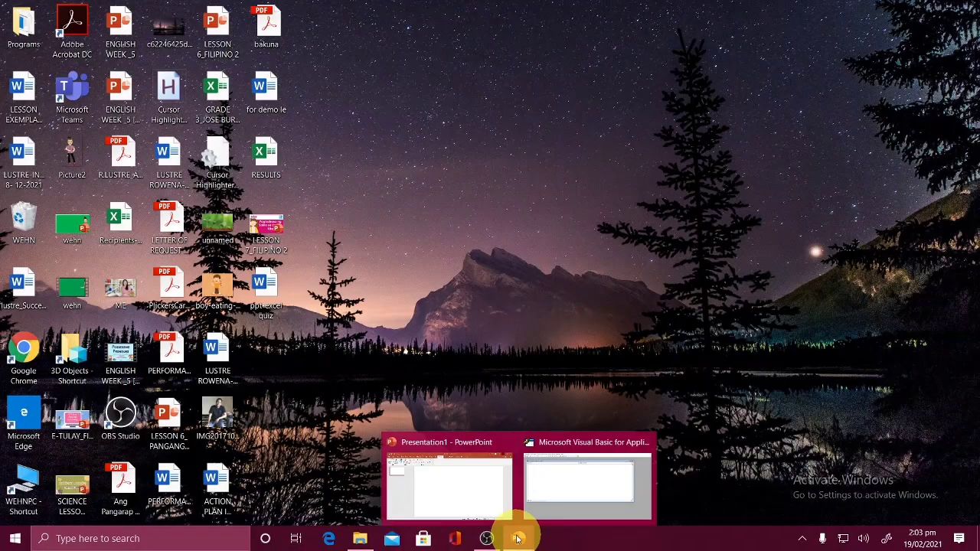
left_click(586, 488)
right_click(161, 161)
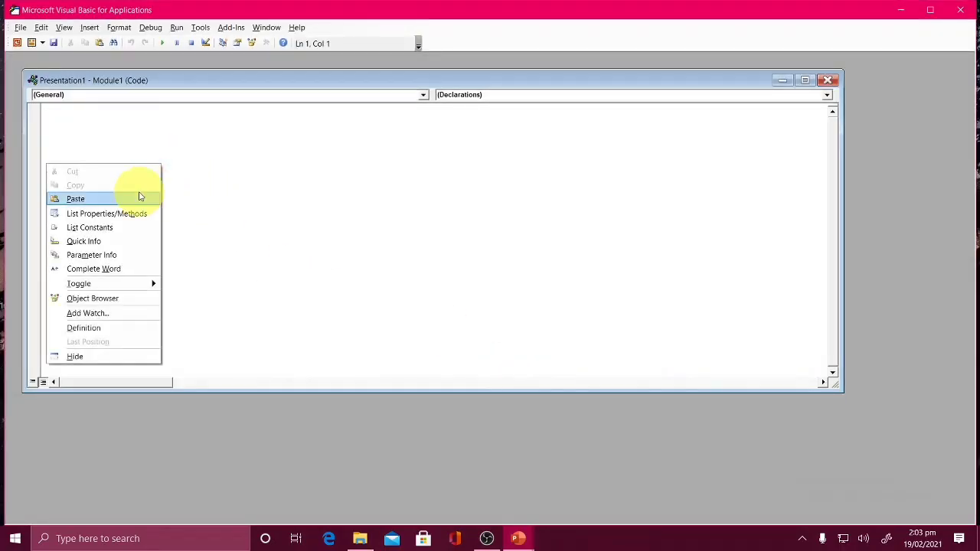
left_click(110, 195)
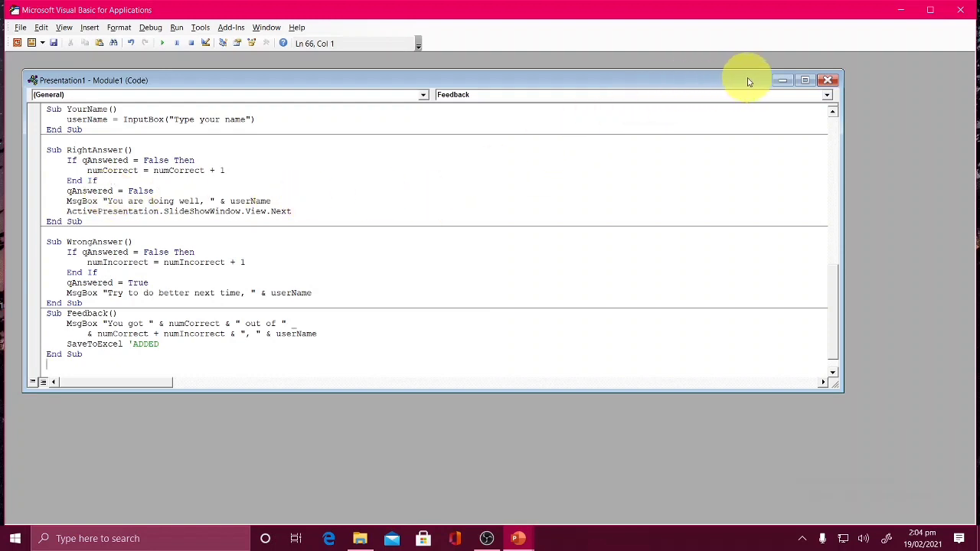
left_click(826, 83)
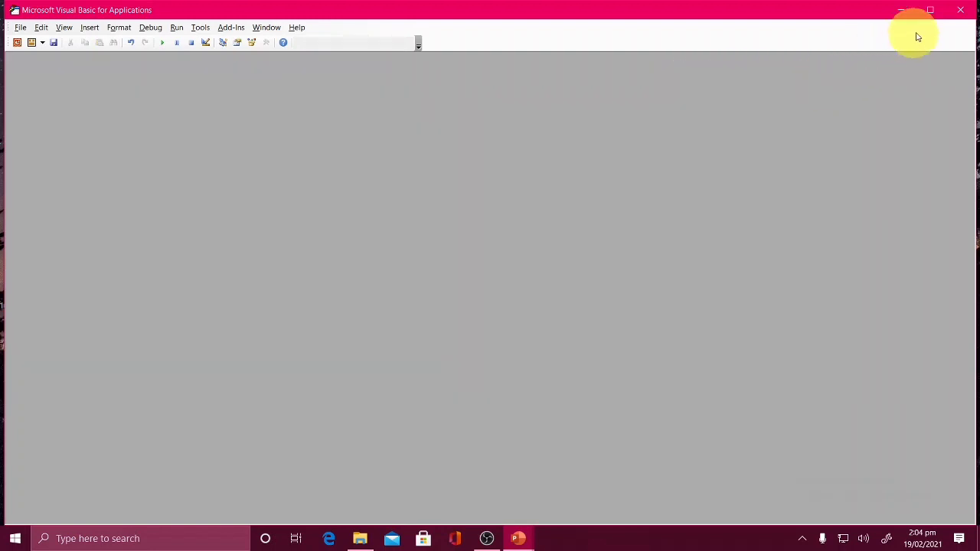
left_click(957, 11)
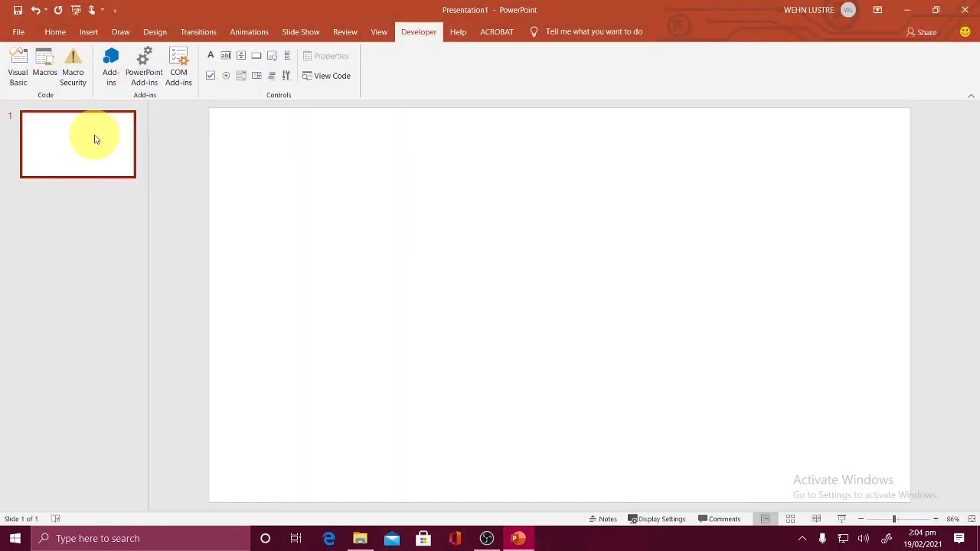
Save the presentation to the Desktop as QUIZ, a PowerPoint Macro-Enabled Presentation
left_click(16, 34)
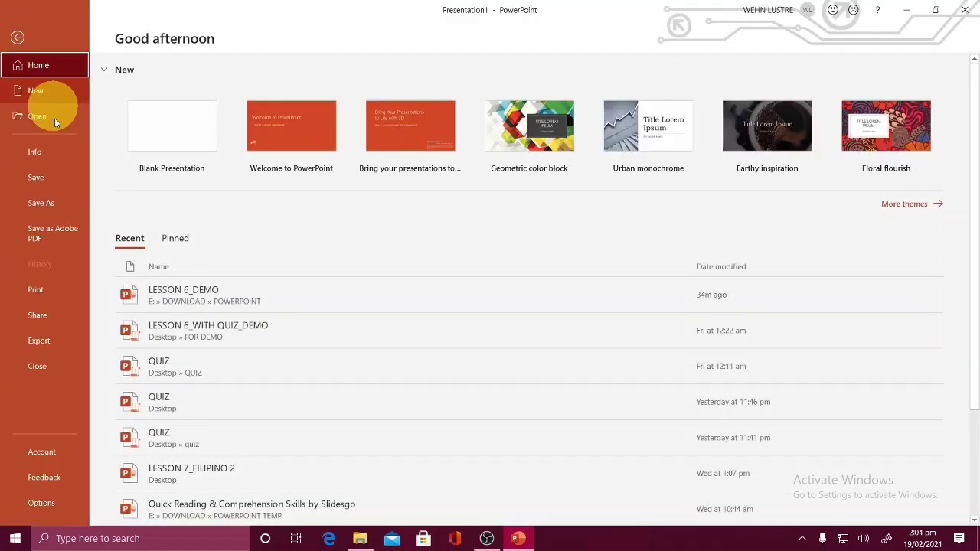
left_click(39, 201)
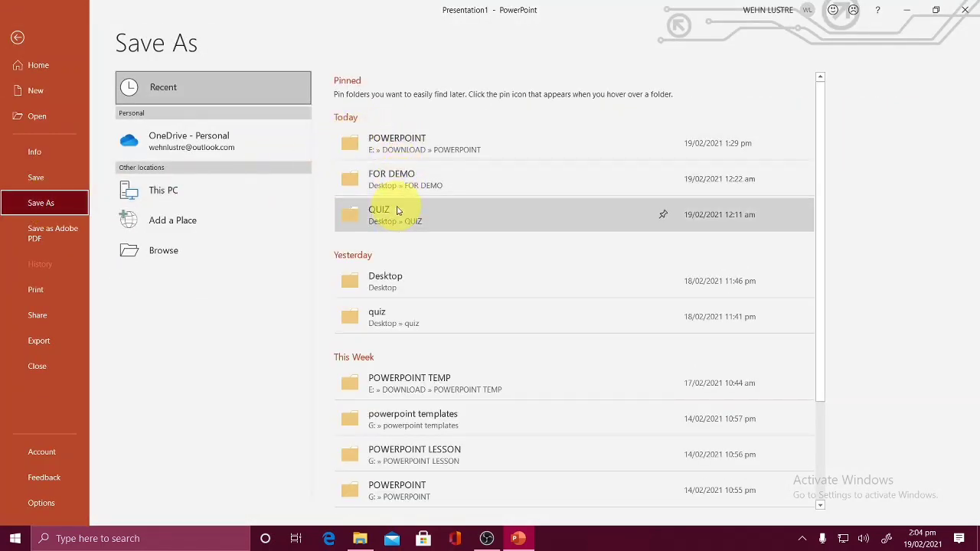
left_click(377, 282)
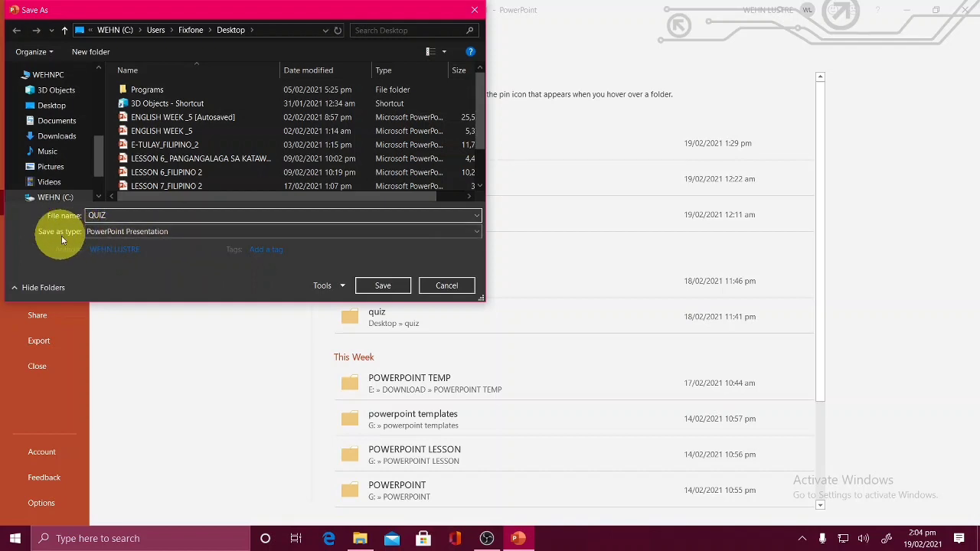
left_click(98, 232)
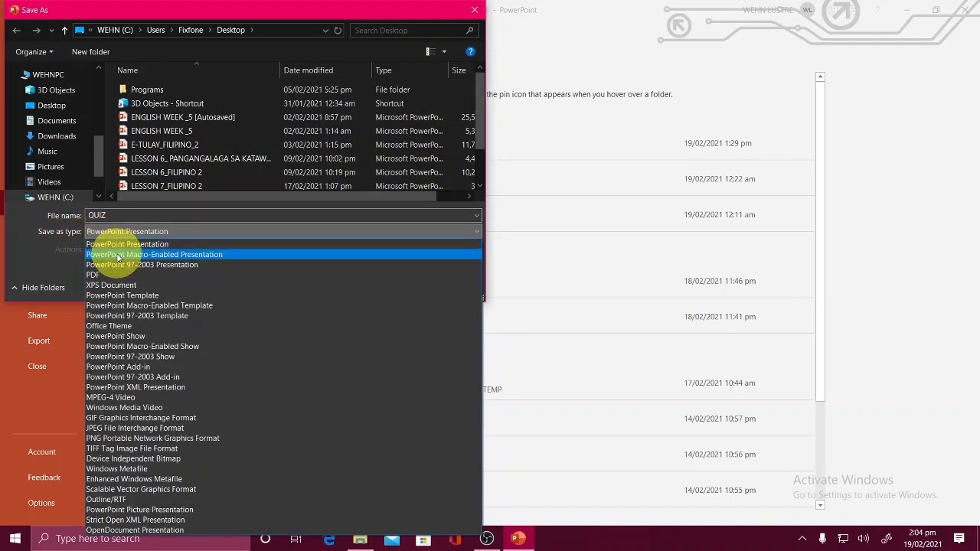
left_click(118, 255)
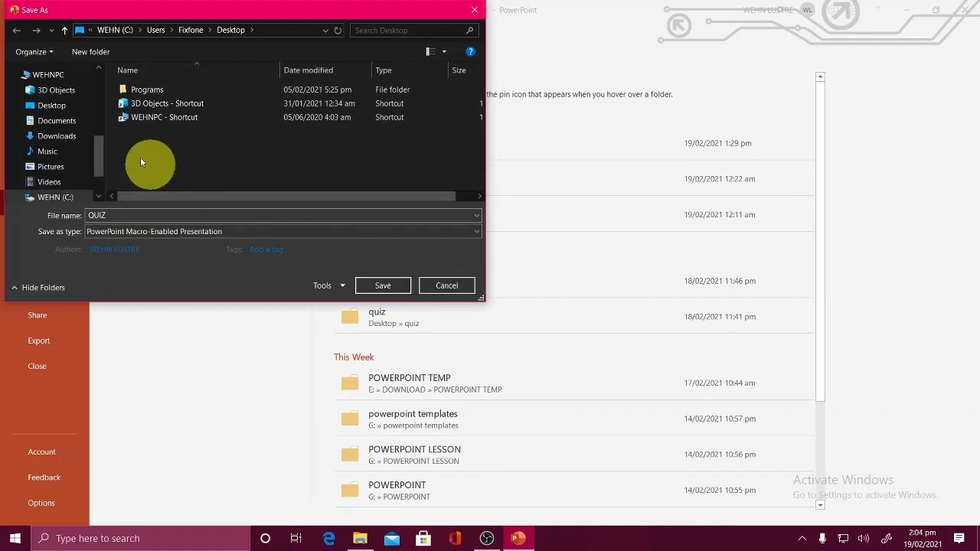
left_click(54, 105)
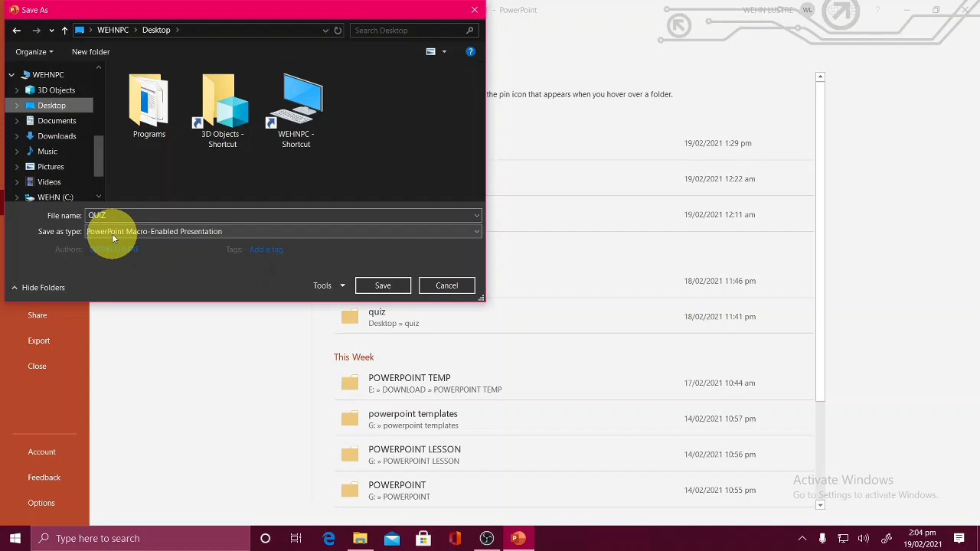
left_click(382, 286)
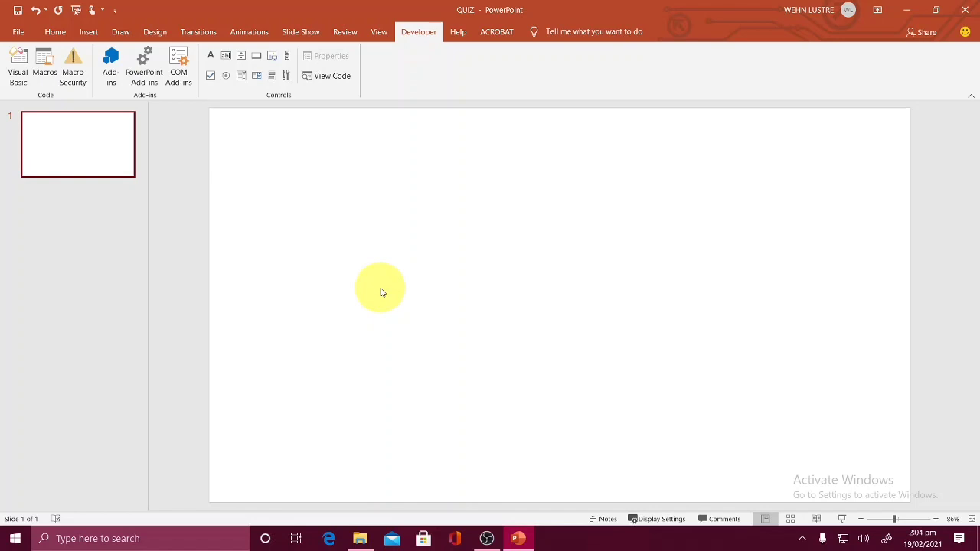
Close PowerPoint, create a desktop folder QUIZ, and move QUIZ and RESULTS into it
left_click(966, 6)
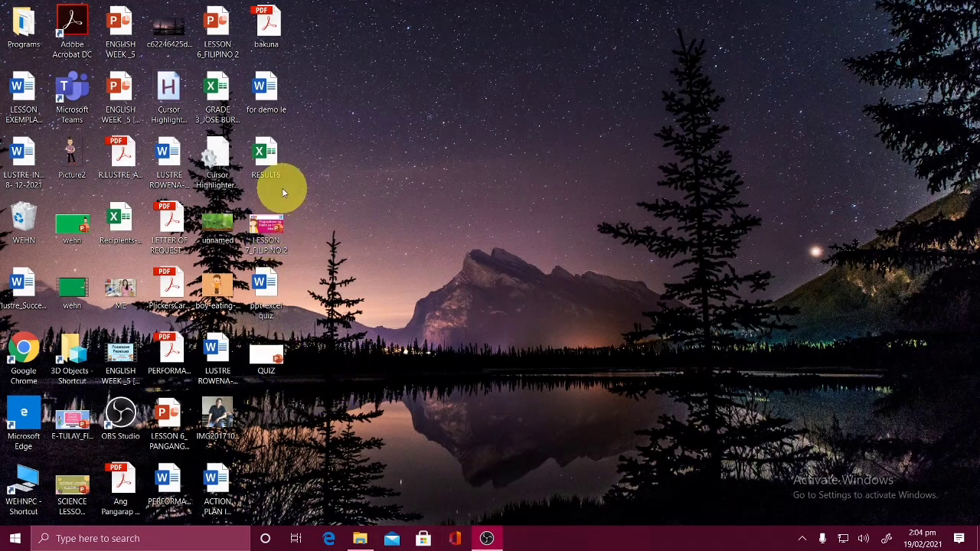
right_click(427, 213)
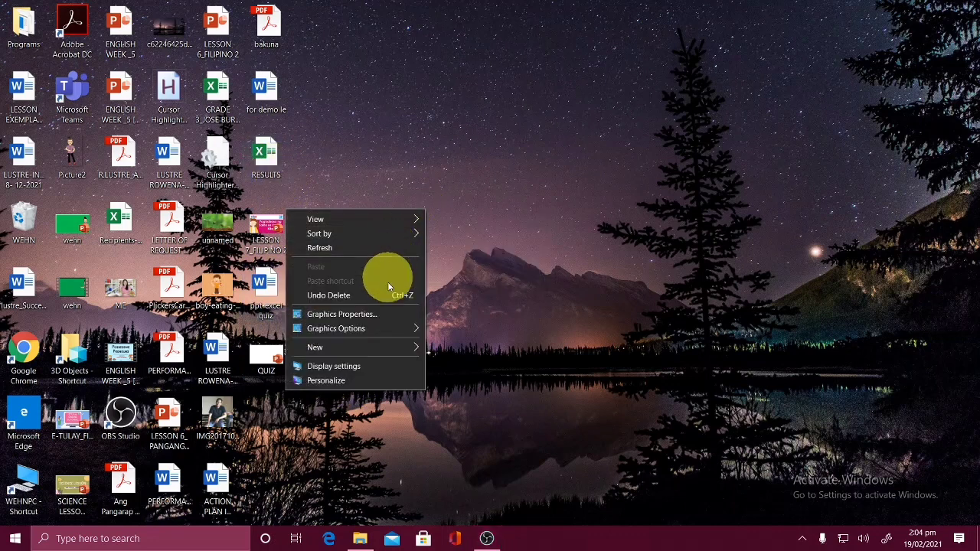
mouse_move(412, 346)
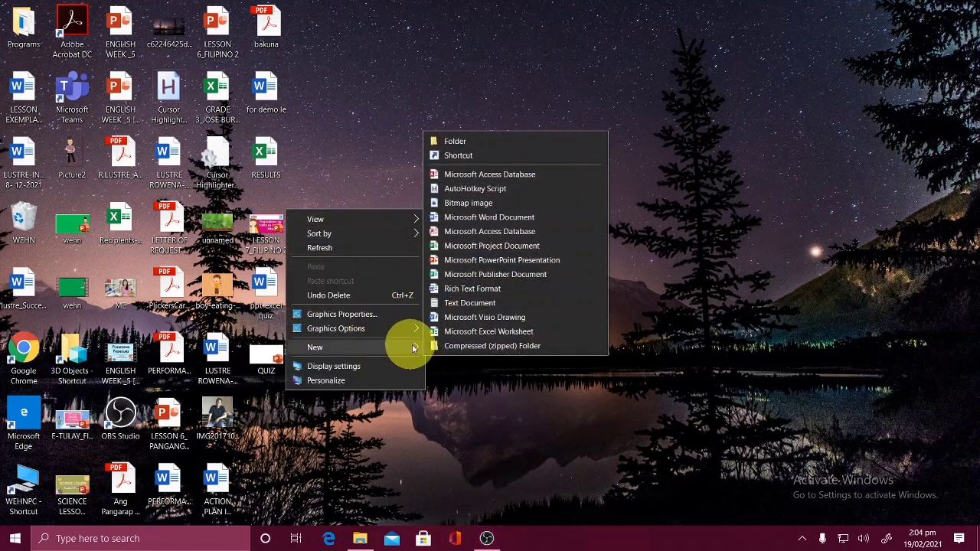
left_click(489, 144)
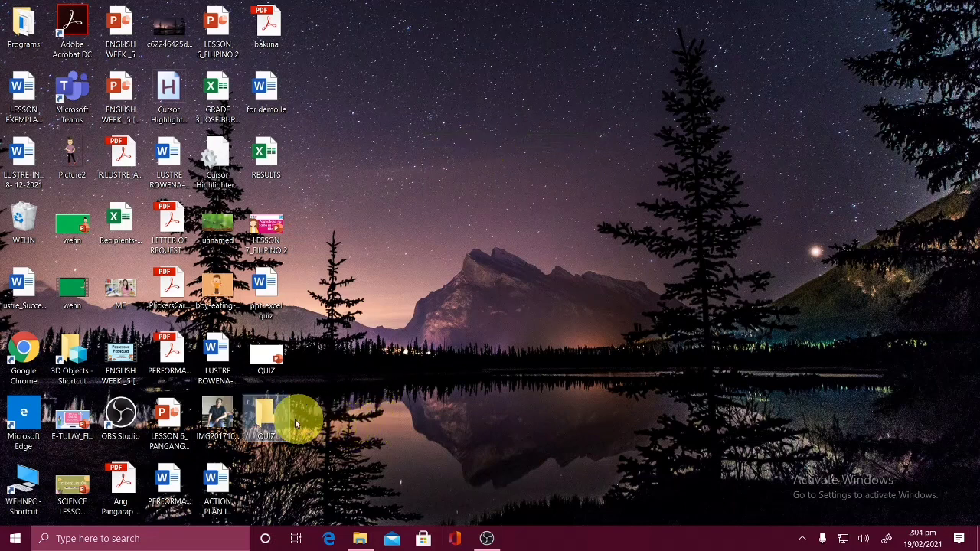
left_click_drag(265, 352, 267, 406)
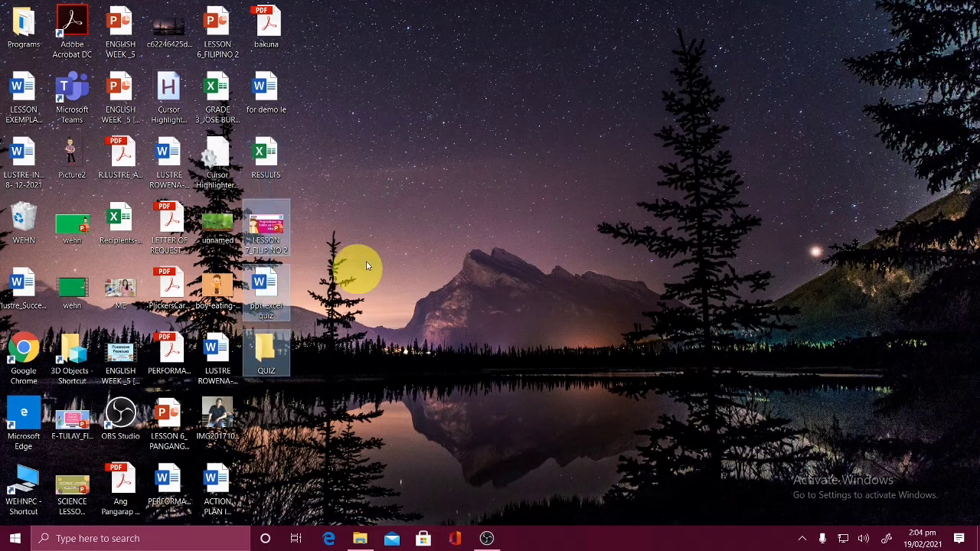
left_click_drag(275, 159, 265, 351)
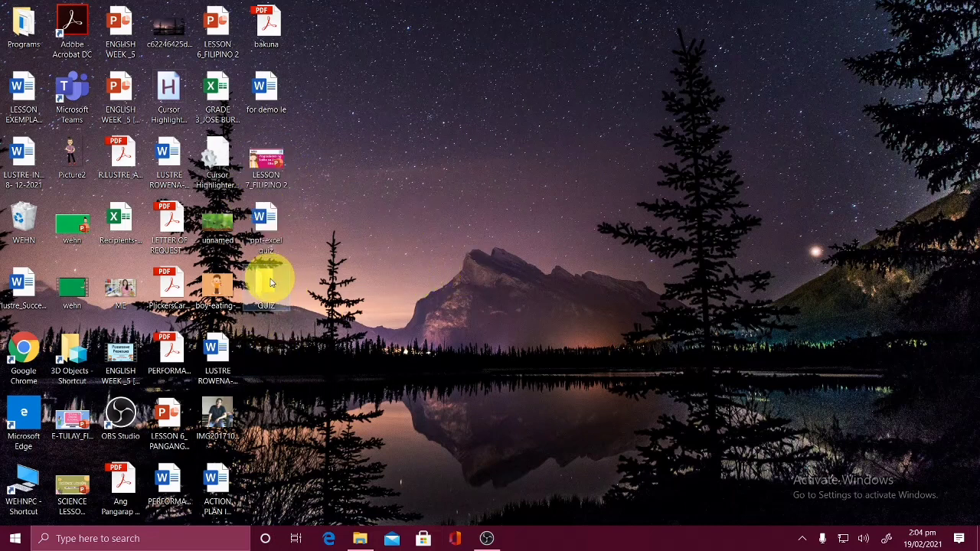
Open the QUIZ folder and reopen the QUIZ presentation from it
double_click(266, 284)
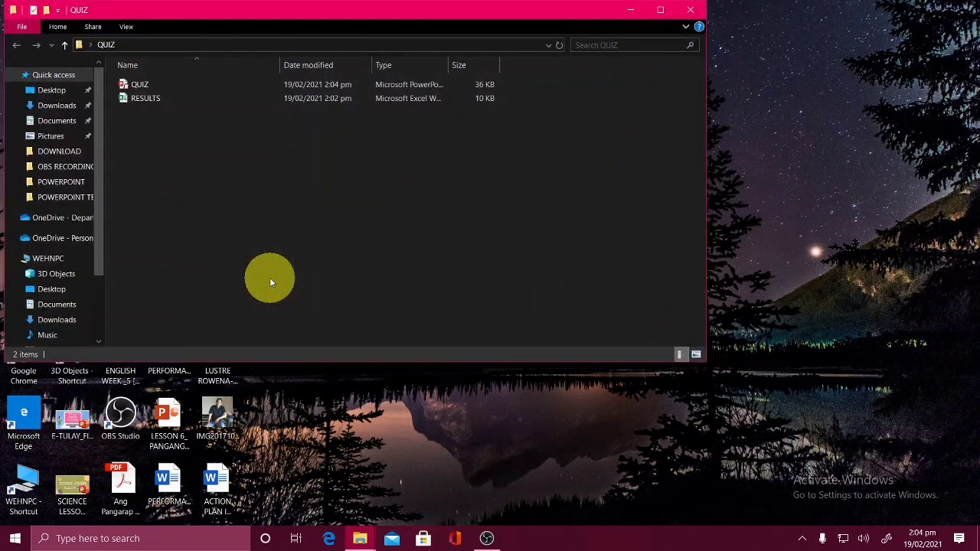
left_click(658, 13)
double_click(121, 83)
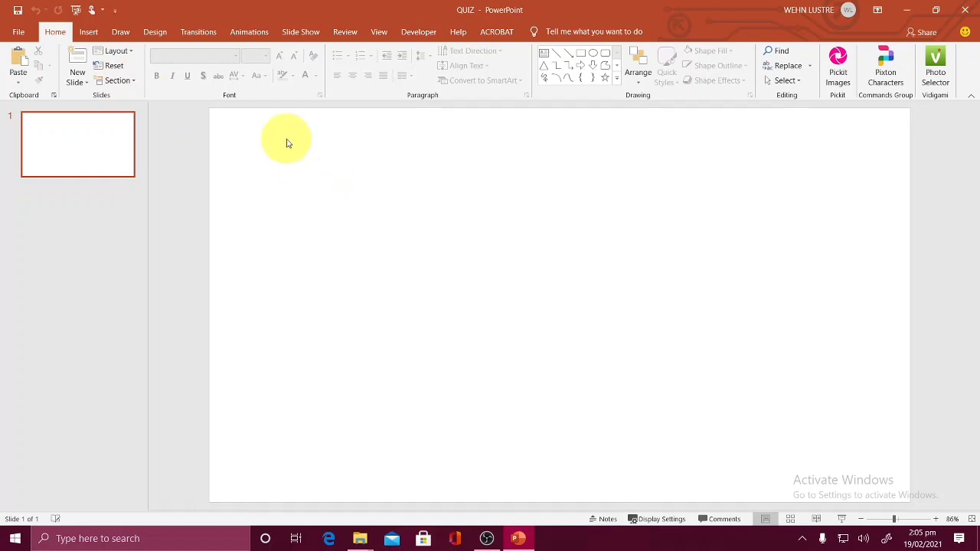
Draw a wide rounded rectangle across the top centre of the slide
left_click(98, 34)
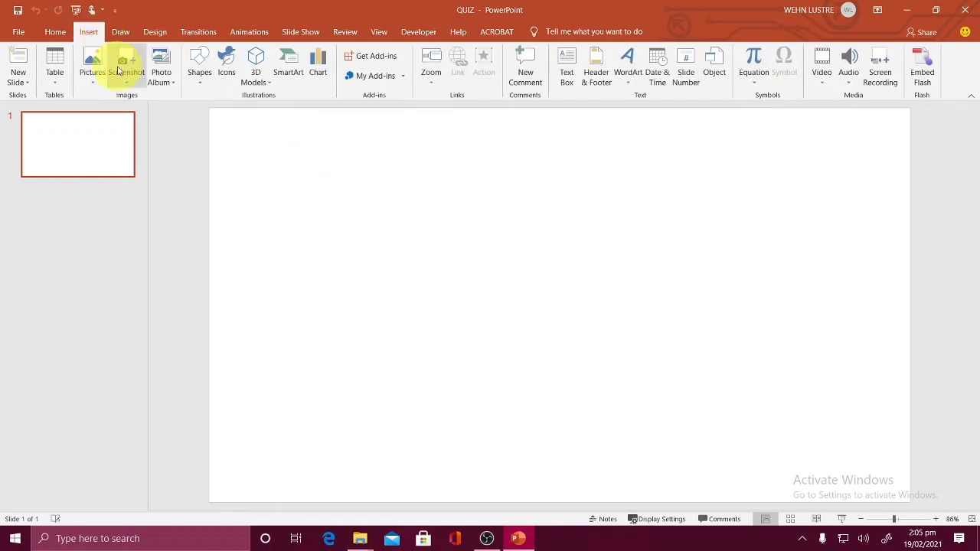
left_click(100, 83)
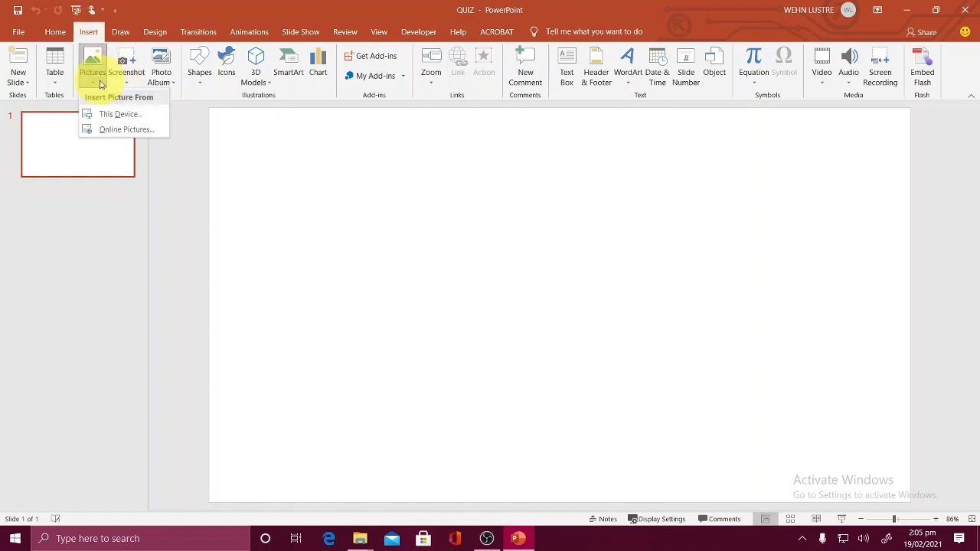
left_click(92, 70)
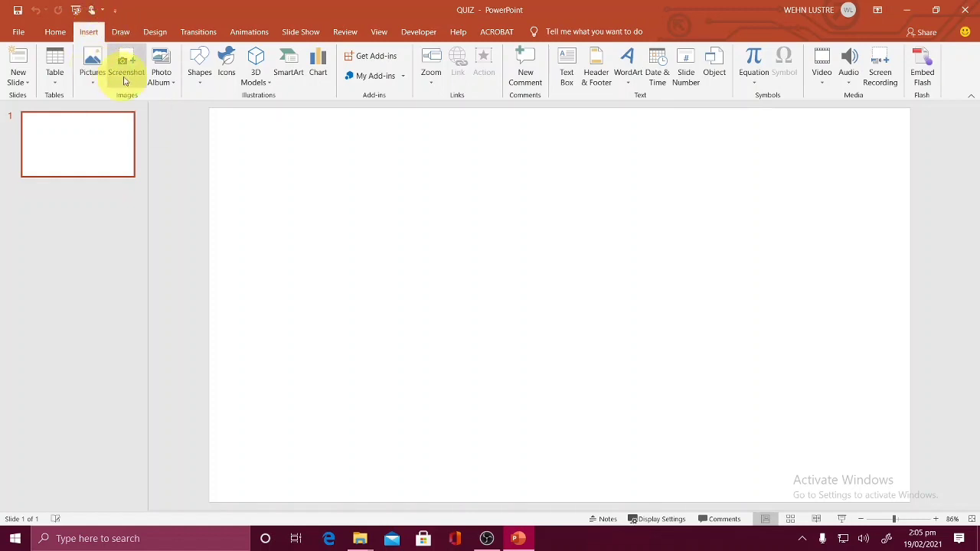
left_click(199, 71)
left_click(256, 113)
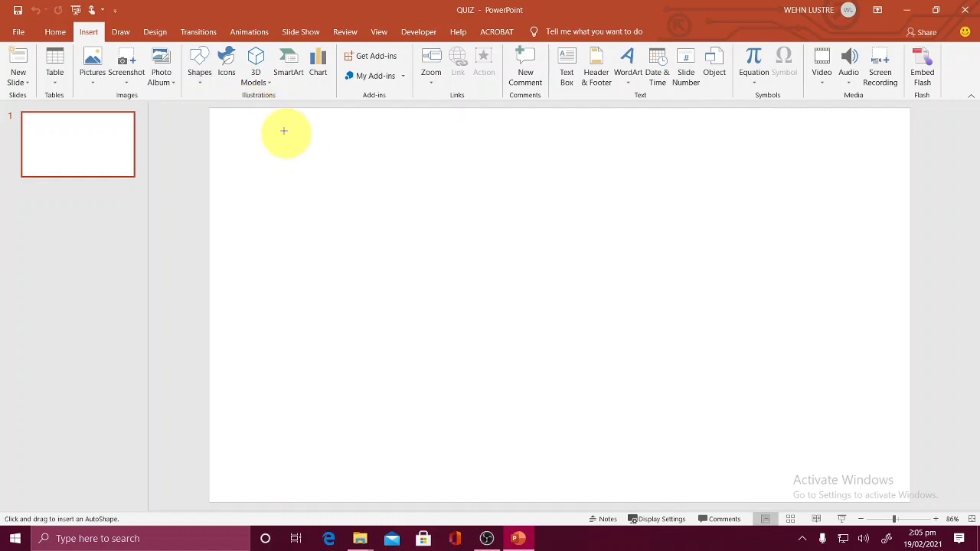
mouse_move(287, 152)
left_mouse_down()
mouse_move(627, 206)
mouse_move(833, 223)
left_mouse_up()
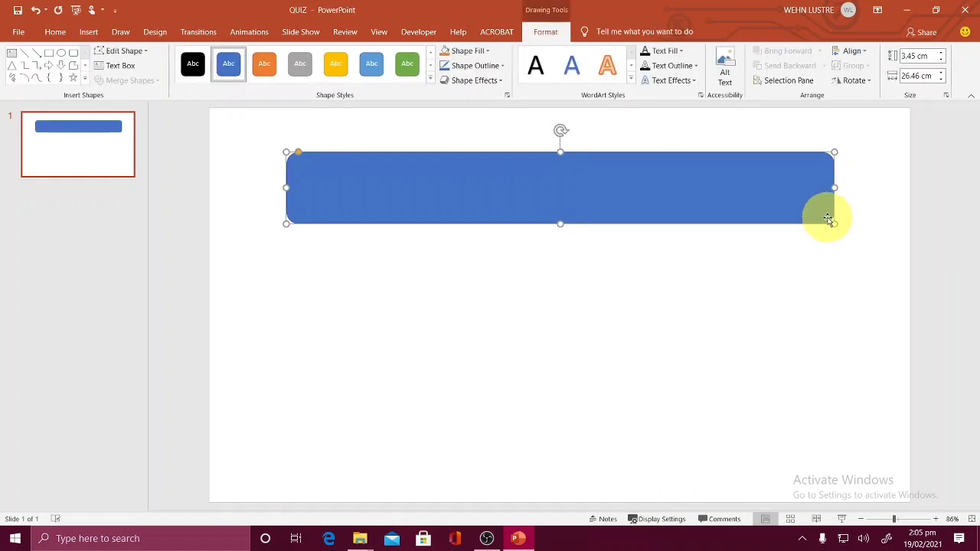
left_click_drag(833, 187, 849, 187)
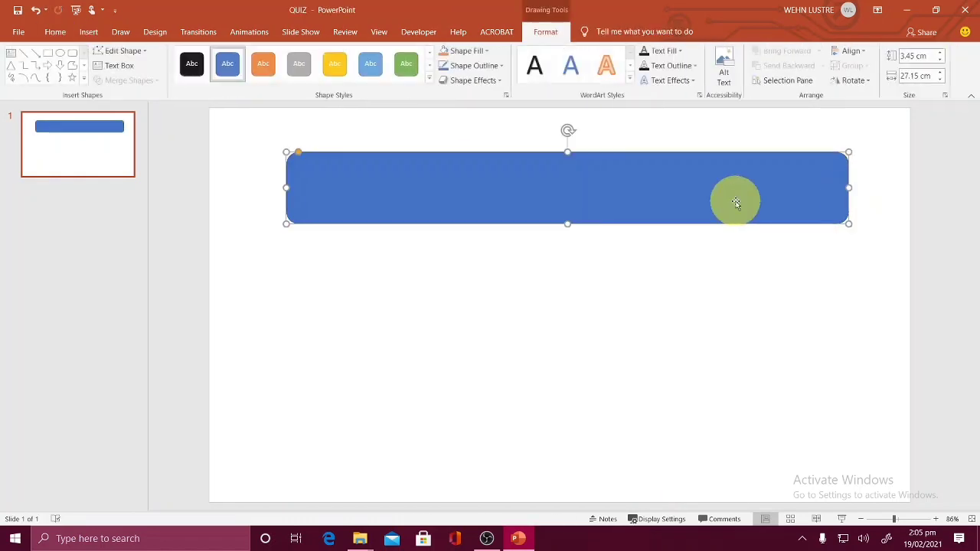
left_click(773, 297)
left_click_drag(726, 202, 719, 180)
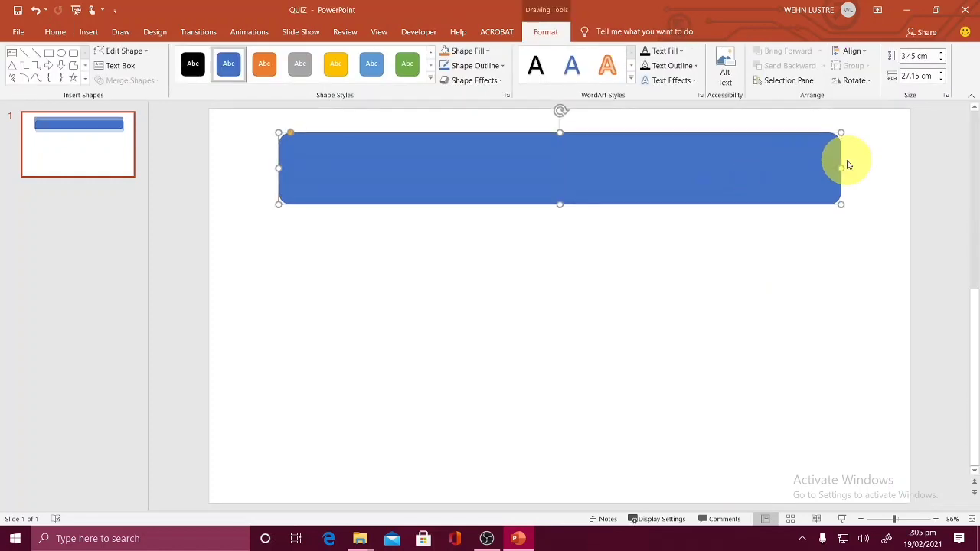
left_click_drag(842, 167, 855, 166)
left_click_drag(280, 167, 265, 167)
left_click(350, 237)
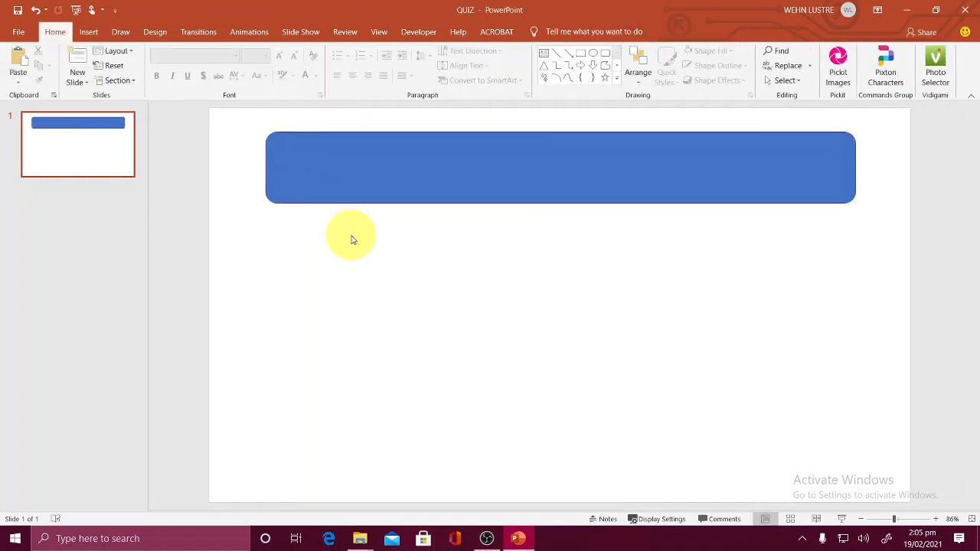
Type the question "Alin ang bagay na may buhay?" in the box and set it to Century Gothic
left_click(411, 164)
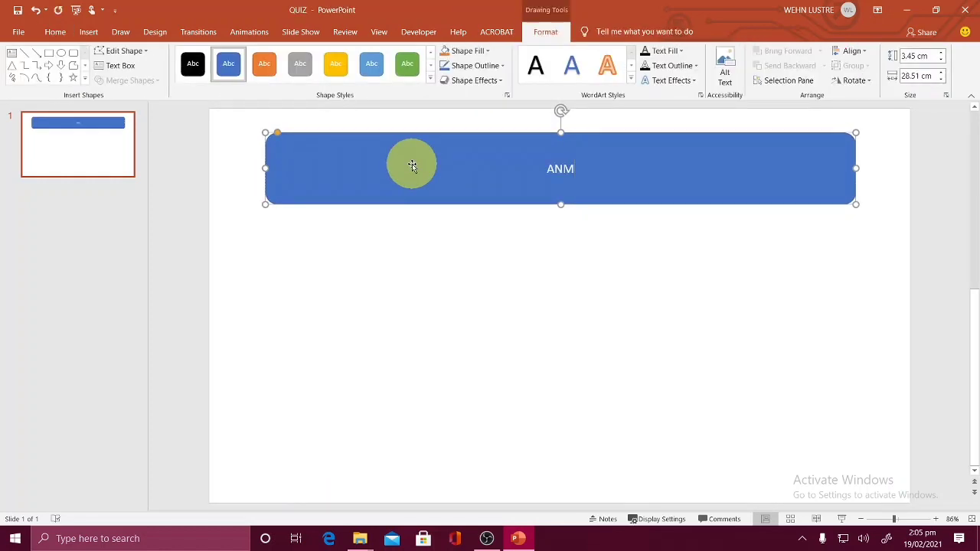
type("Alin ang bagay na mayu buhay?")
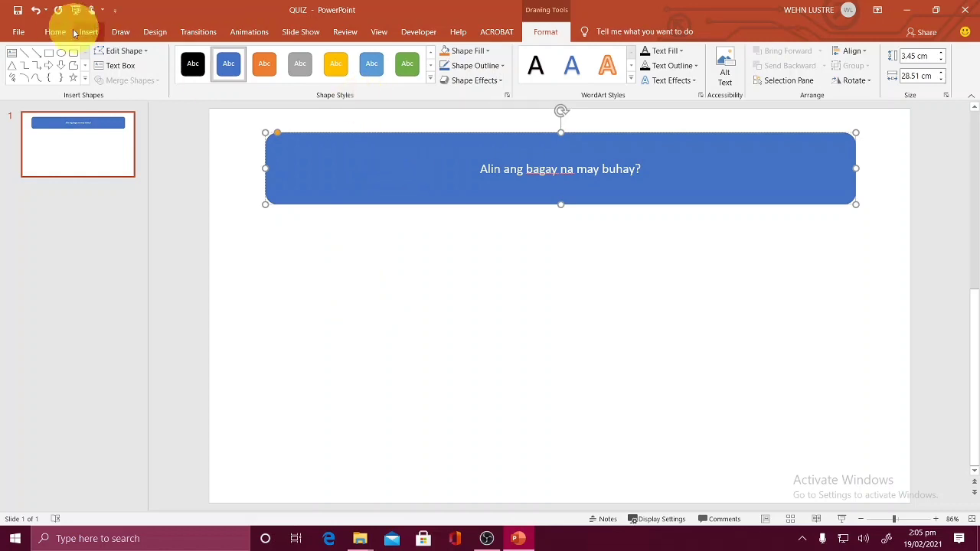
left_click(55, 32)
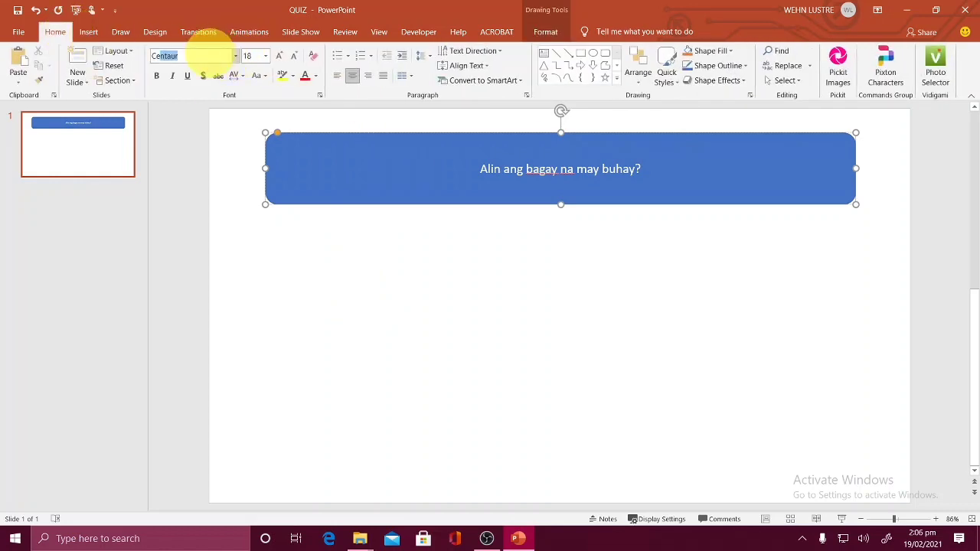
left_click(234, 56)
key("Return")
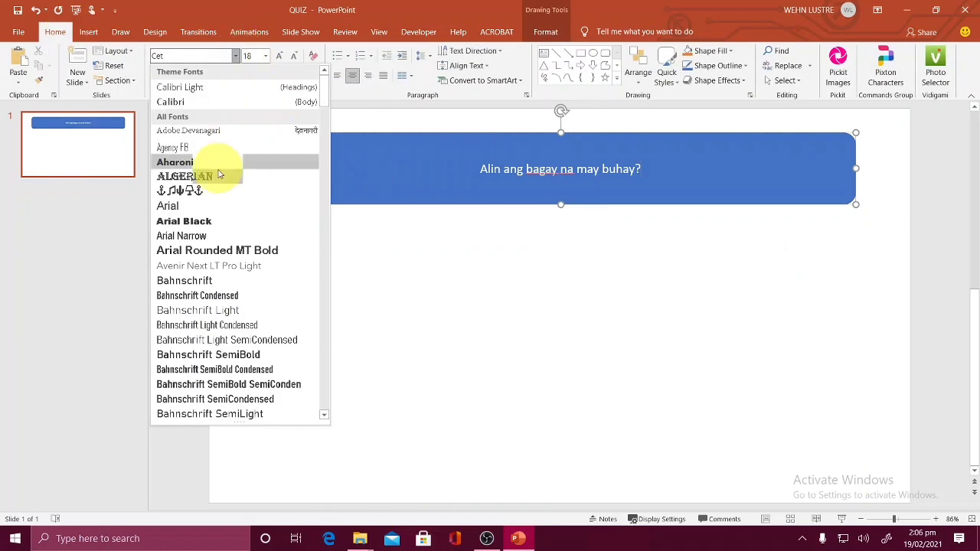
left_click_drag(324, 102, 324, 164)
left_click(225, 192)
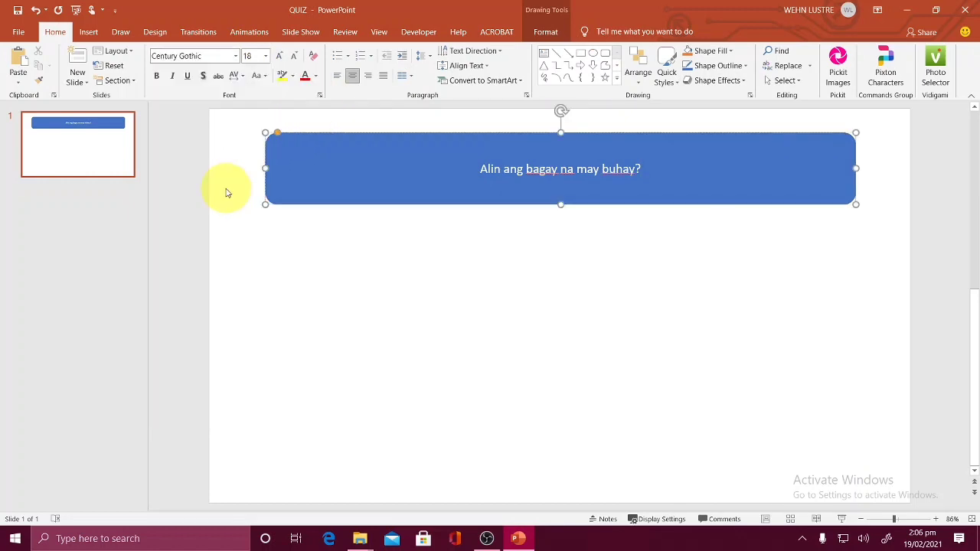
Make the question bold at 54 pt and give the box a green shape style
left_click(218, 61)
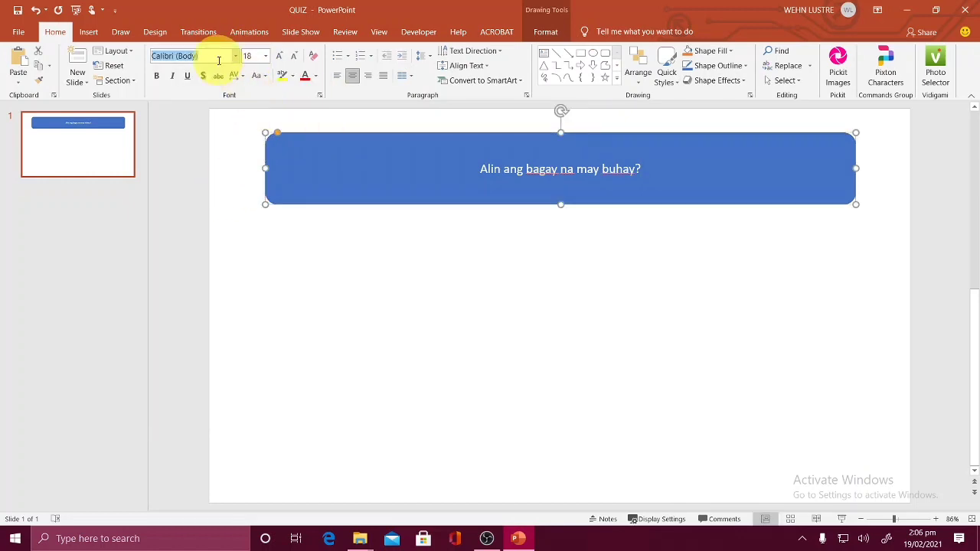
left_click(157, 76)
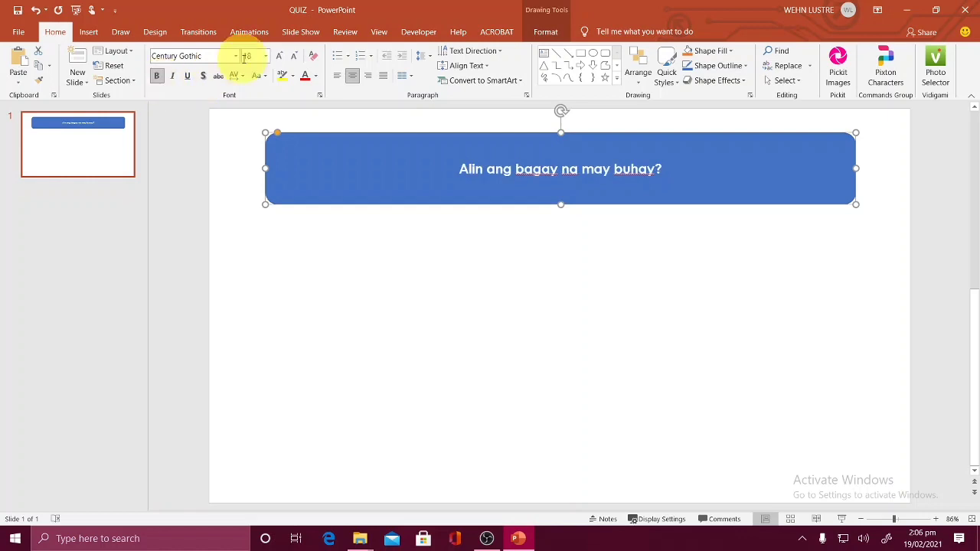
left_click(279, 57)
left_click(279, 57)
left_click(279, 56)
double_click(278, 56)
double_click(278, 57)
left_click(279, 56)
left_click(279, 57)
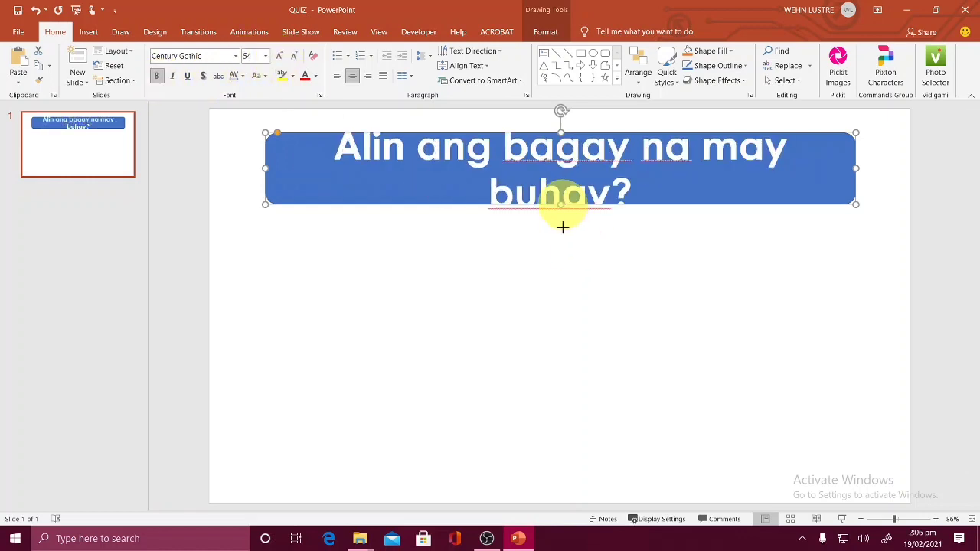
left_click(529, 36)
left_click(404, 63)
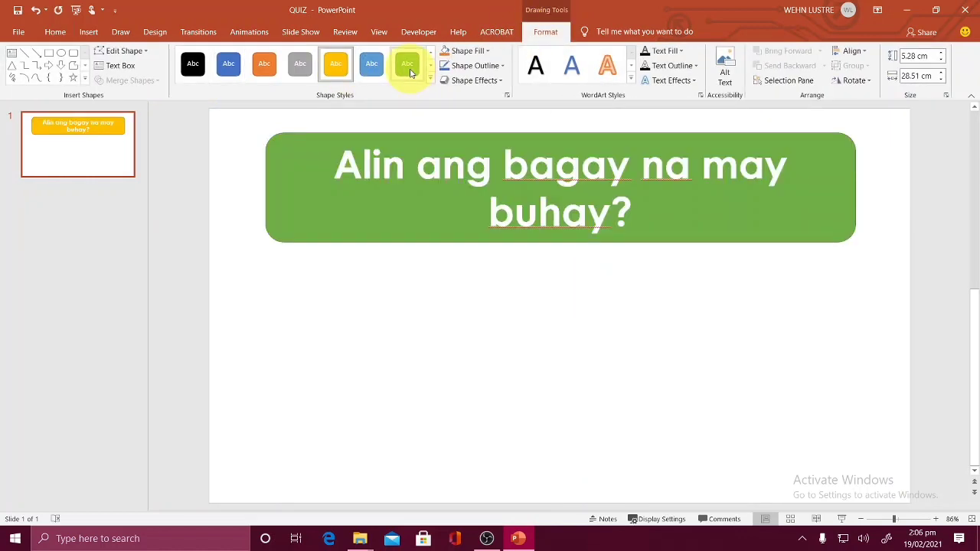
left_click(433, 350)
Add a smaller answer box reading mesa below the question
left_click(656, 242)
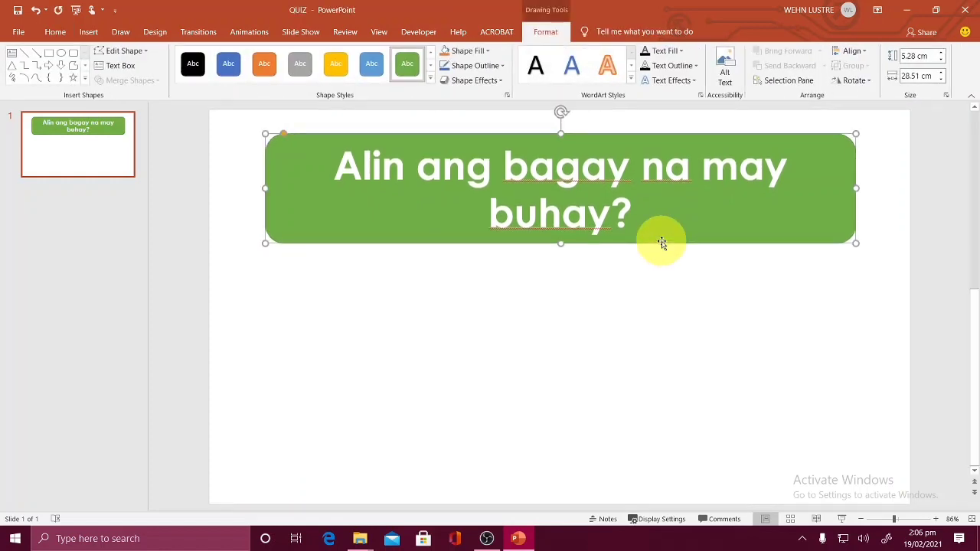
left_click_drag(265, 265, 457, 330)
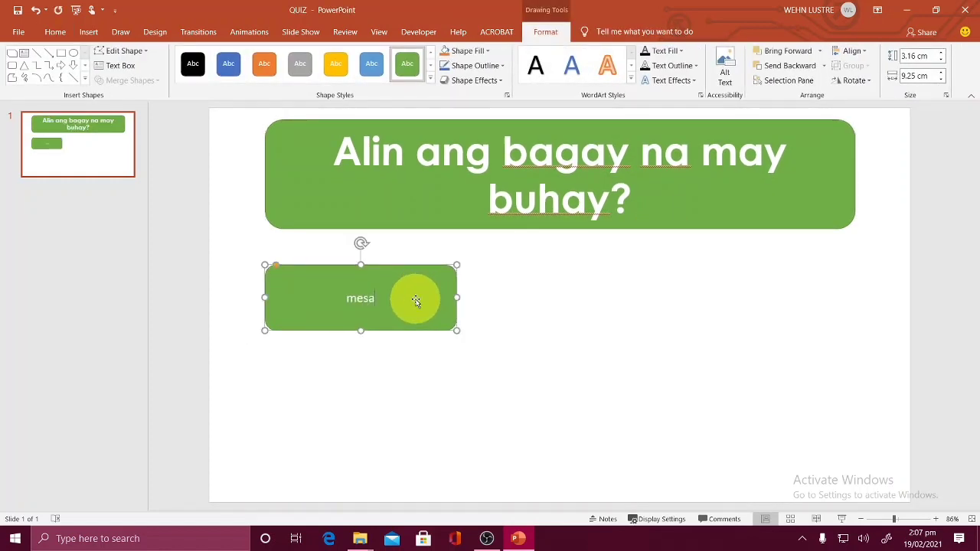
left_click(415, 301)
left_click(56, 32)
left_click(180, 56)
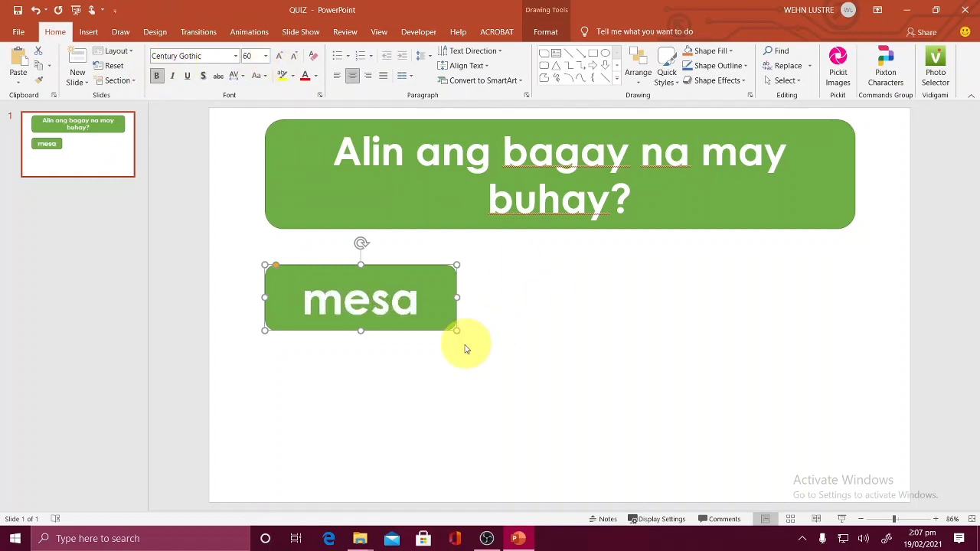
left_click(445, 317)
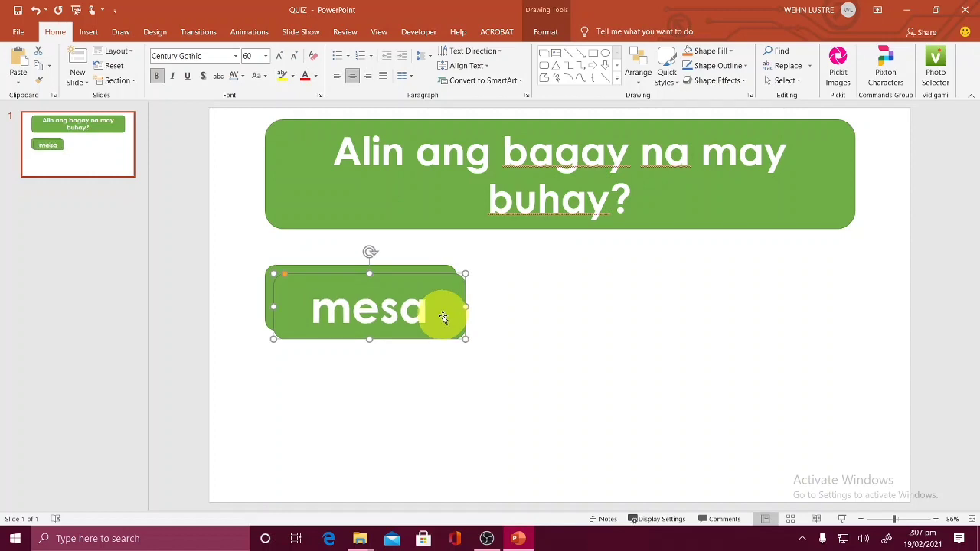
Copy the mesa box to the right and retype the copy as baby
left_click_drag(444, 317, 819, 317)
left_click_drag(385, 316, 465, 299)
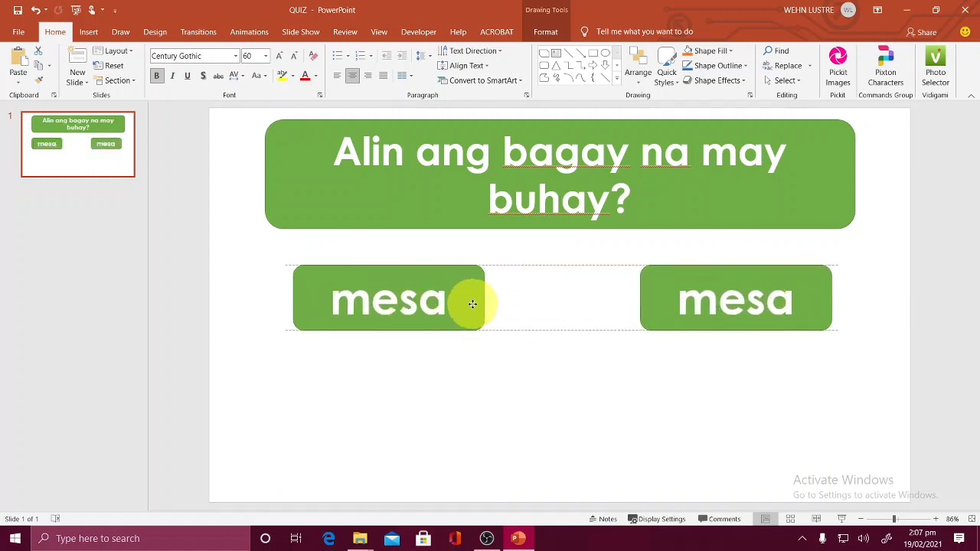
left_click(691, 295)
left_click_drag(692, 295, 848, 295)
type("baby")
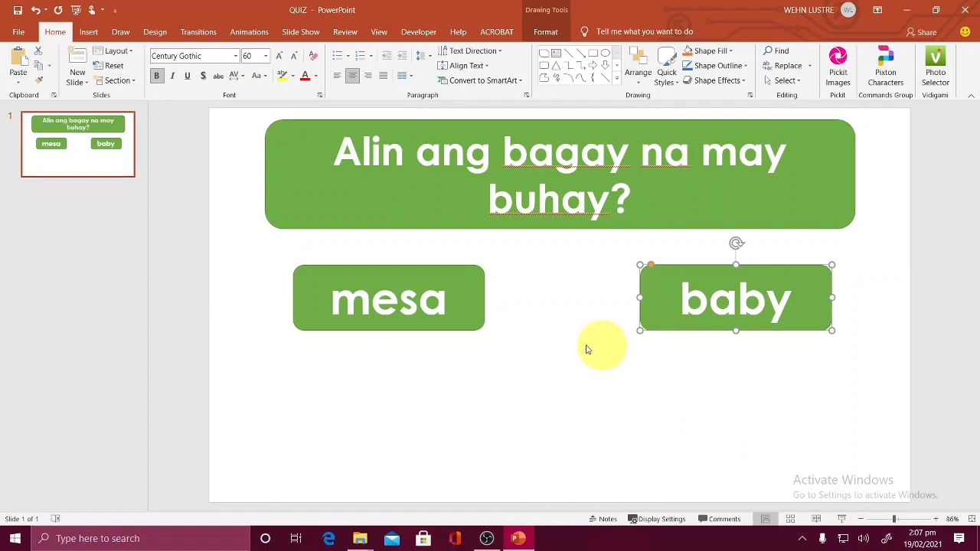
left_click(551, 333)
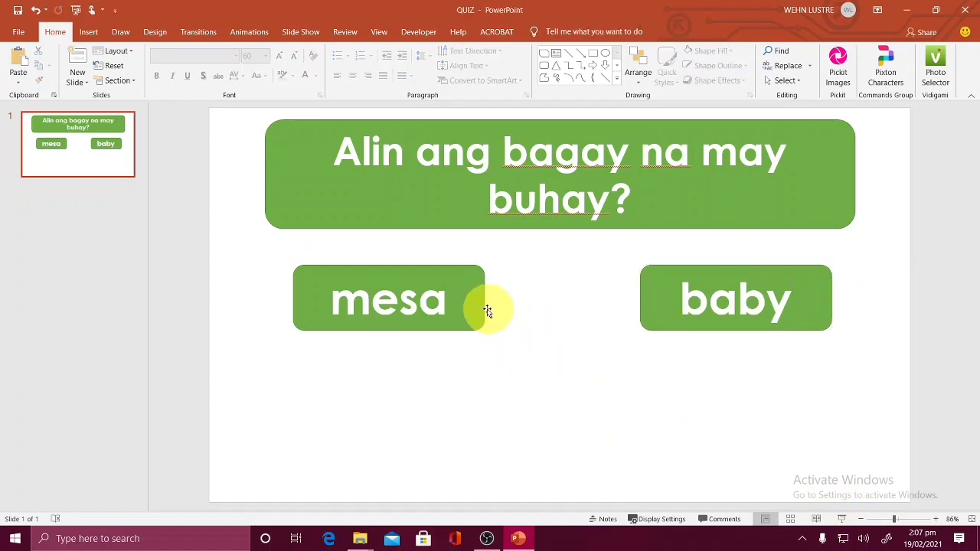
Copy both answer boxes into a second row and retype them as tv and fan
left_click(479, 307)
left_click(666, 302, "shift")
left_click_drag(667, 307, 668, 395)
left_click_drag(417, 388, 351, 406)
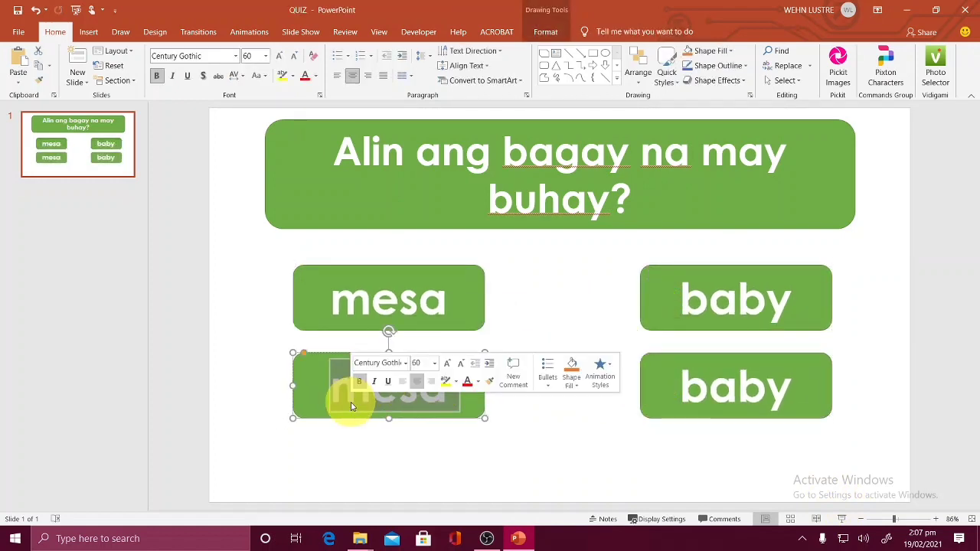
type("tv")
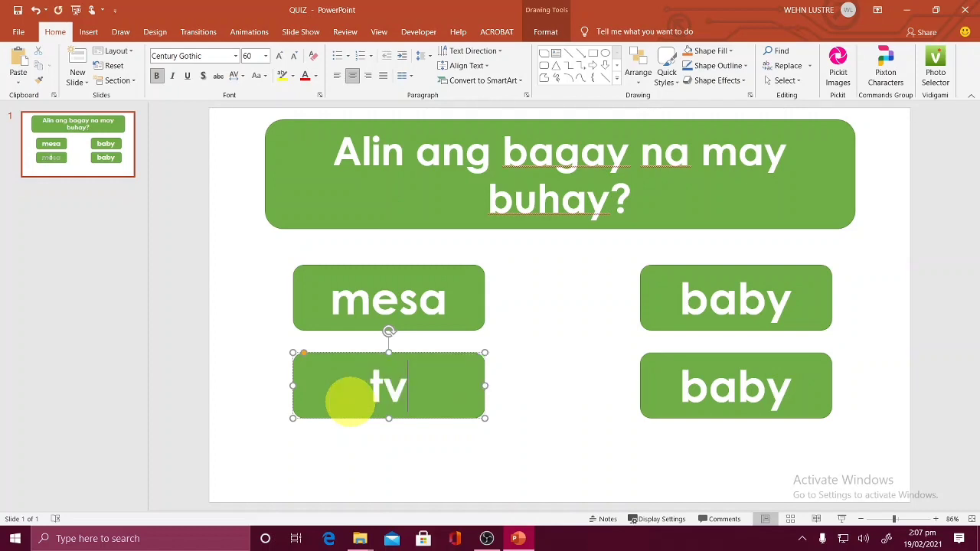
left_click_drag(685, 389, 781, 388)
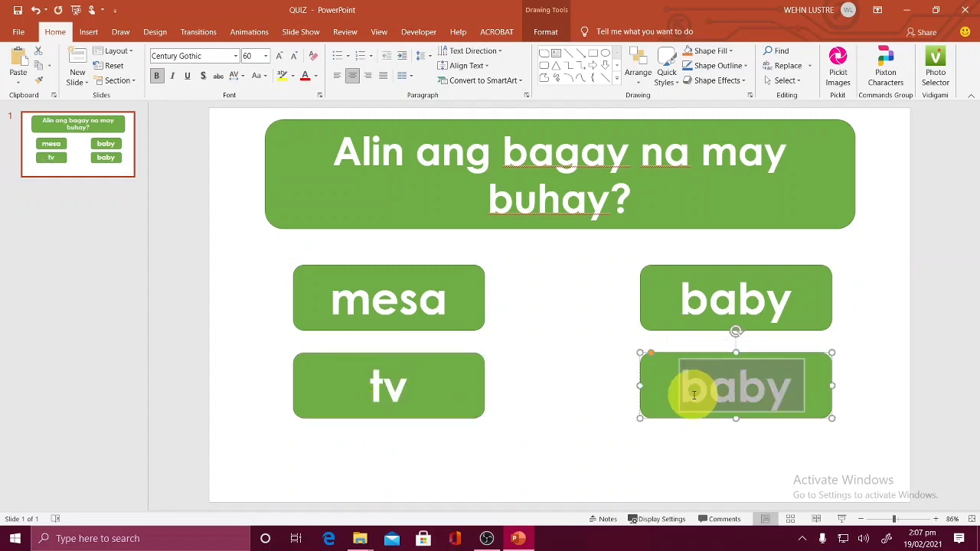
type("fan")
left_click(772, 462)
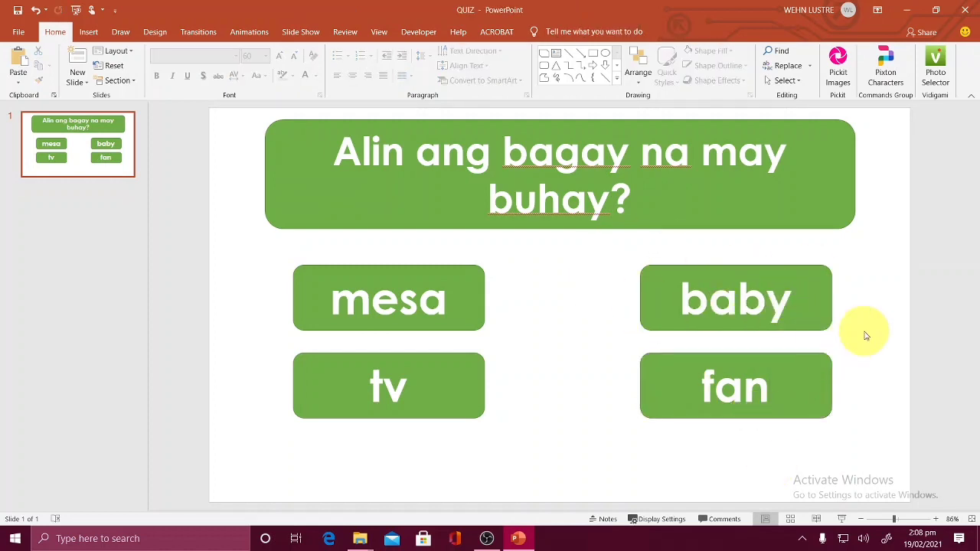
Apply the yellow shape style to the question box
left_click(586, 180)
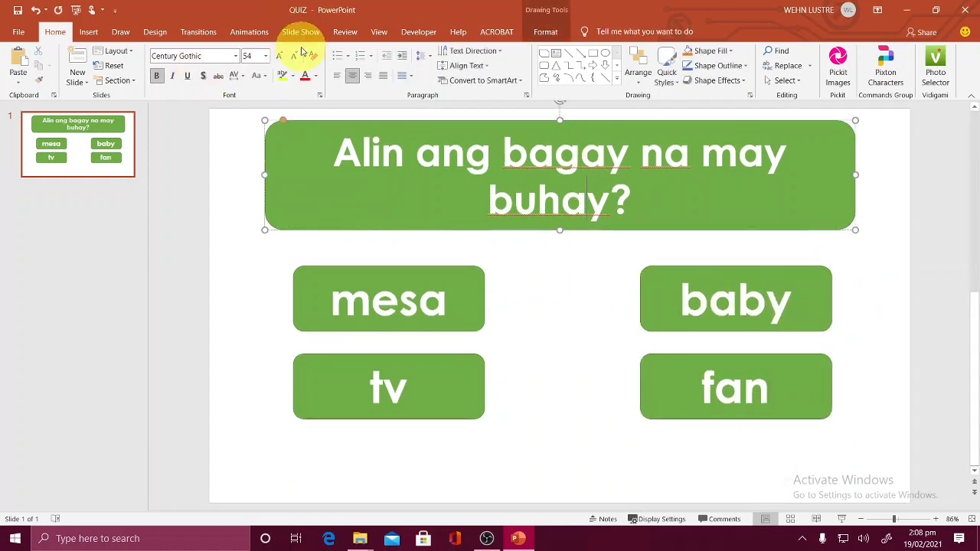
left_click(545, 31)
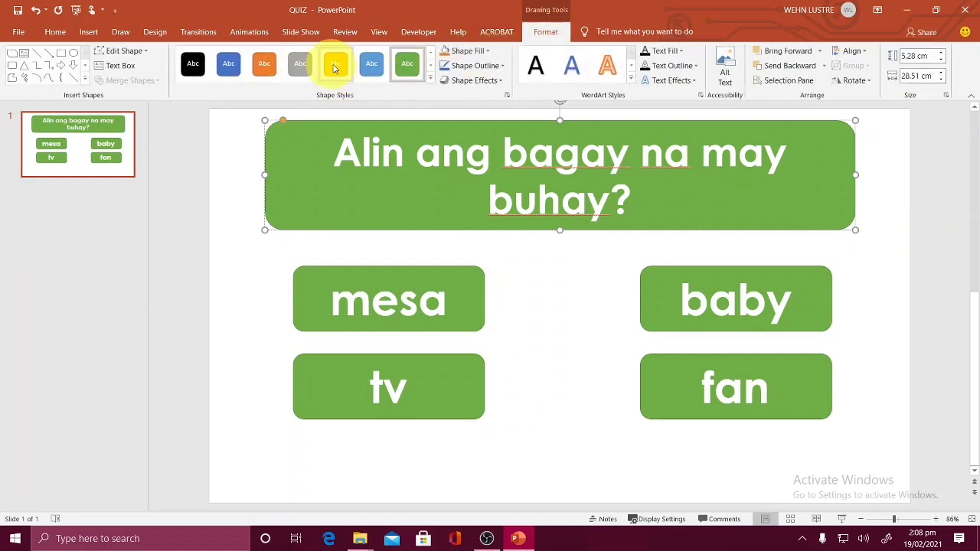
left_click(335, 63)
Apply the blue shape style to the mesa, tv, baby and fan answer boxes
left_click(387, 295)
left_click(372, 64)
left_click(388, 383)
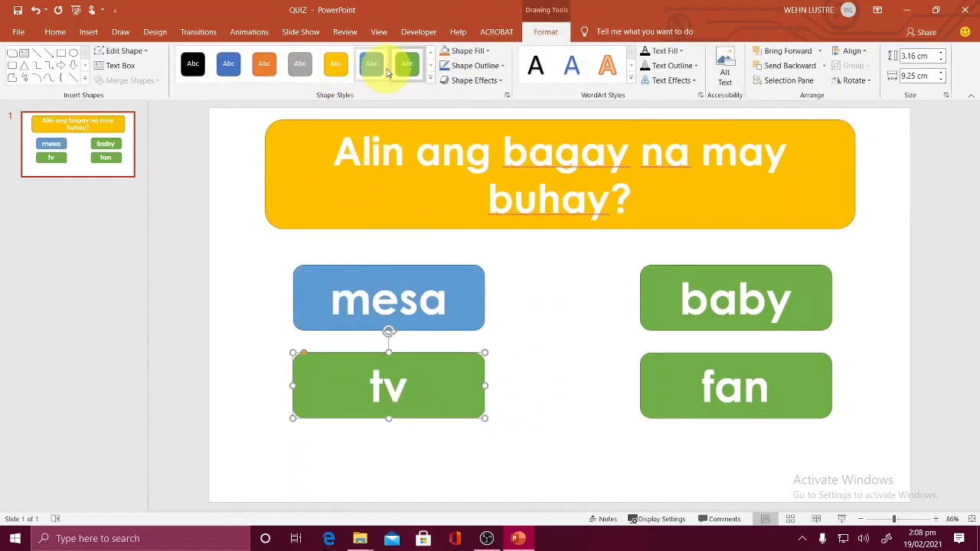
left_click(371, 63)
left_click(781, 317)
left_click(371, 64)
left_click(758, 364)
left_click(372, 63)
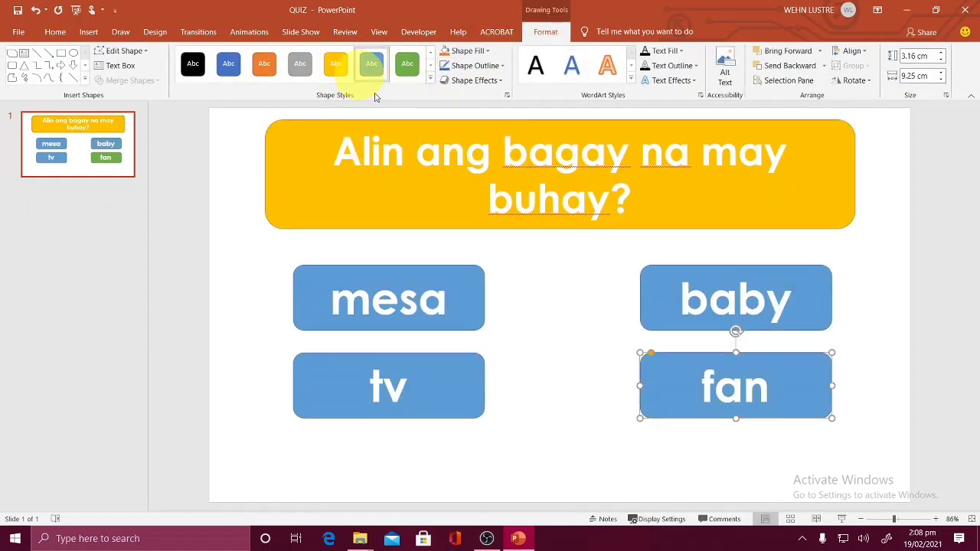
left_click(963, 301)
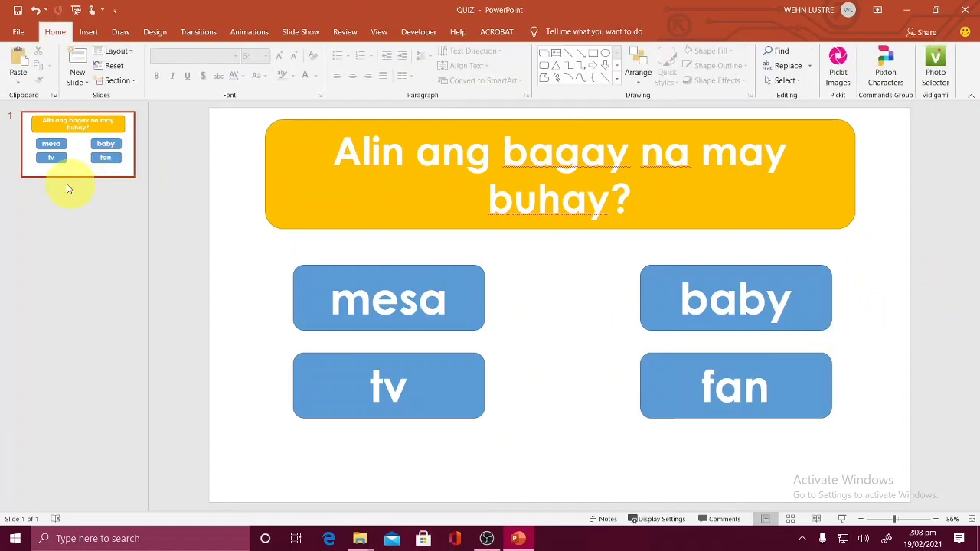
right_click(58, 208)
Add a blank slide at the start and draw a large rounded rectangle across it
left_click(80, 253)
left_click_drag(84, 247, 88, 160)
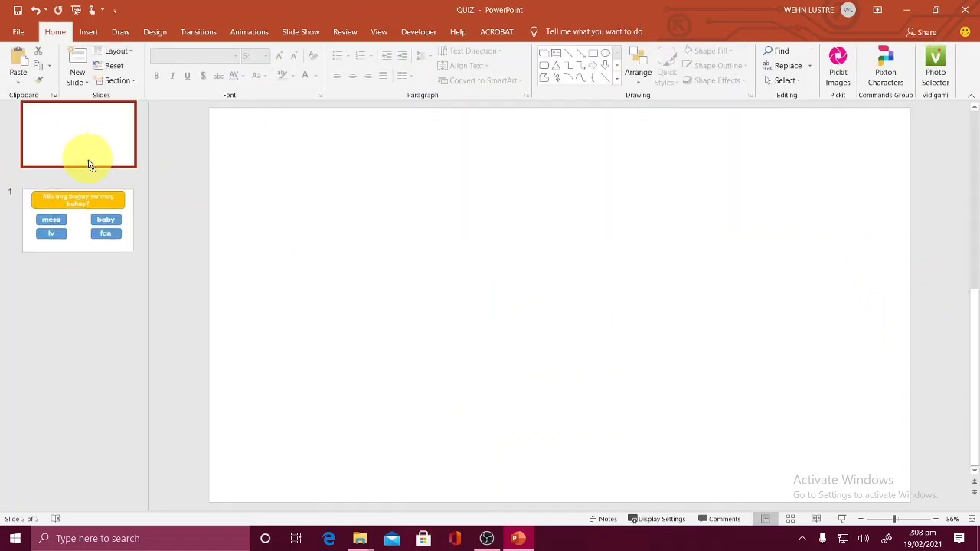
left_click(89, 33)
left_click(199, 67)
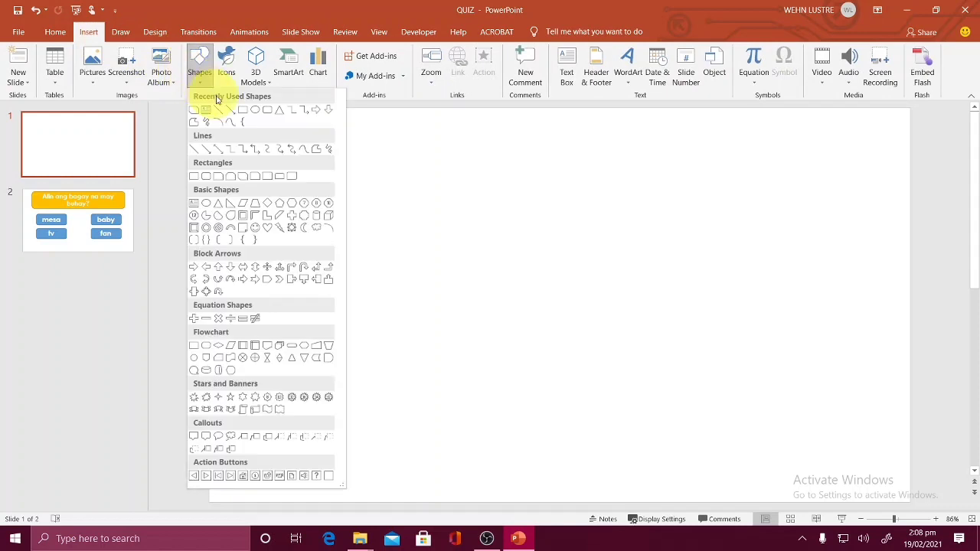
left_click(260, 112)
left_click_drag(310, 140, 859, 416)
Give the box a light gold style and the title "Gawain sa Pagkatuto" in Century Gothic
left_click(430, 78)
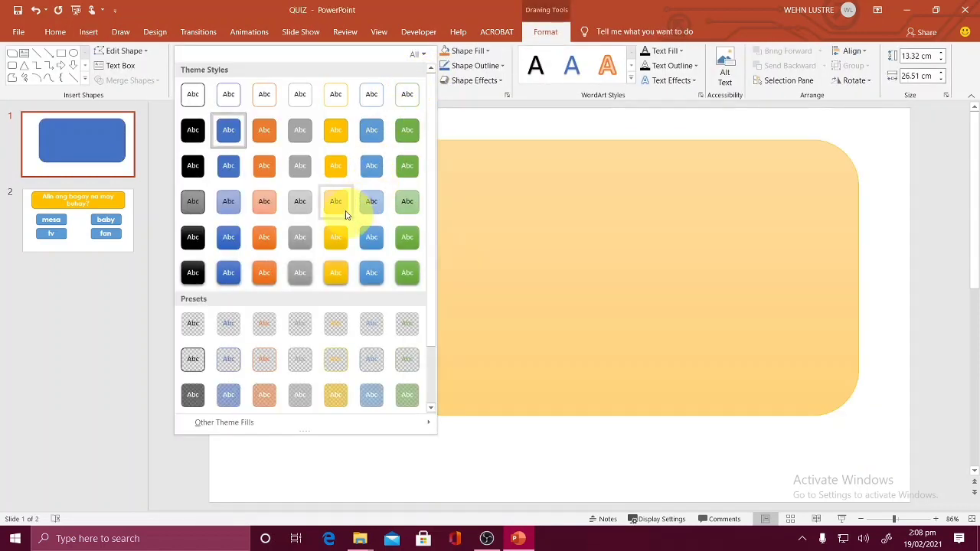
left_click(345, 212)
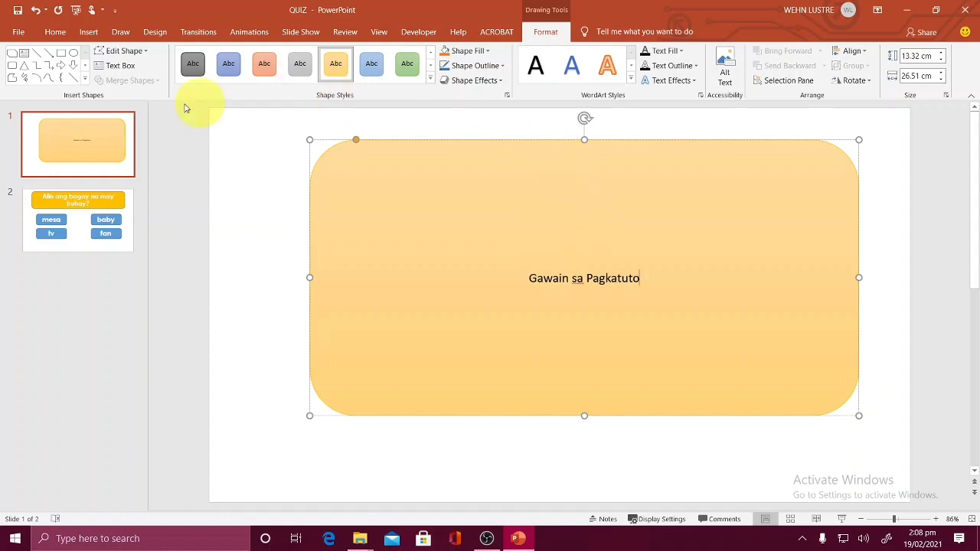
left_click(55, 32)
left_click(220, 55)
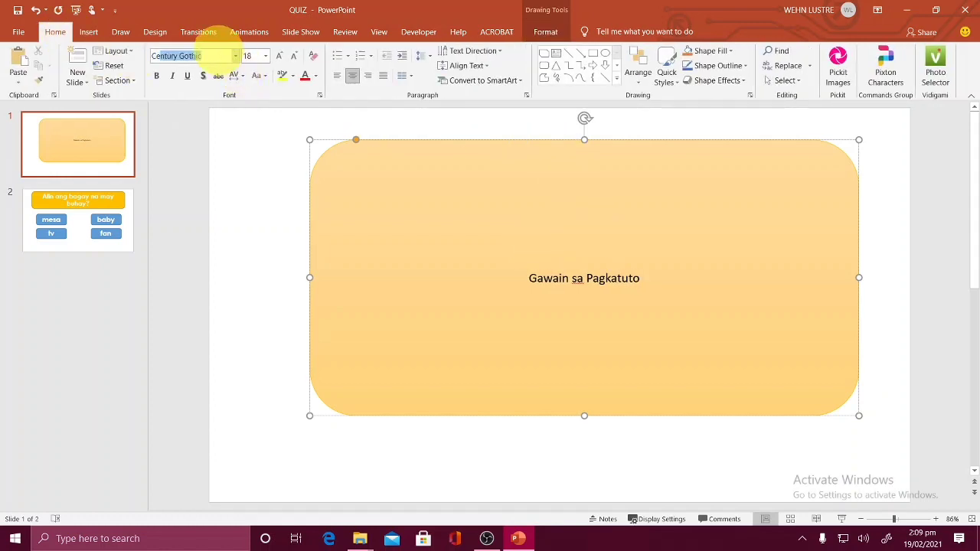
left_click(431, 162)
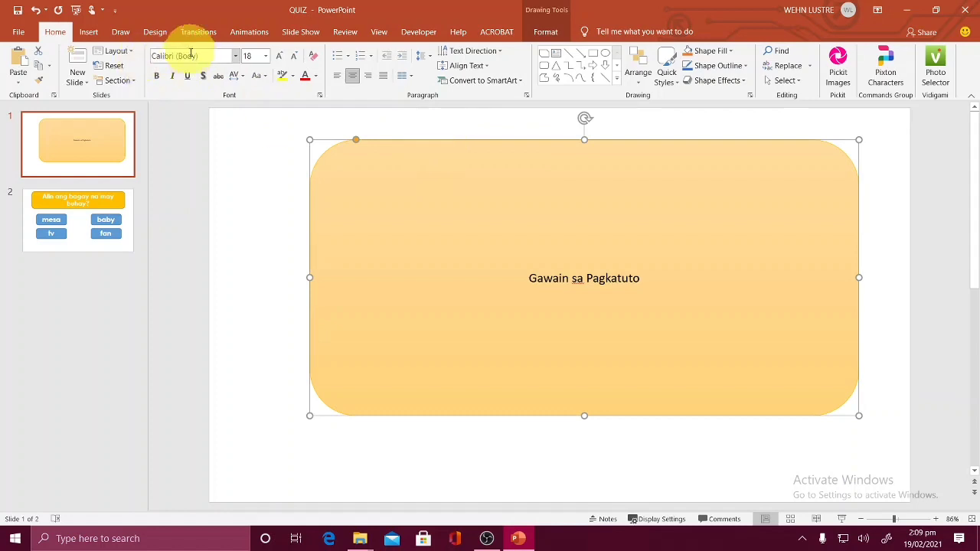
Make the title text bold and enlarge it to 115 pt
left_click(157, 76)
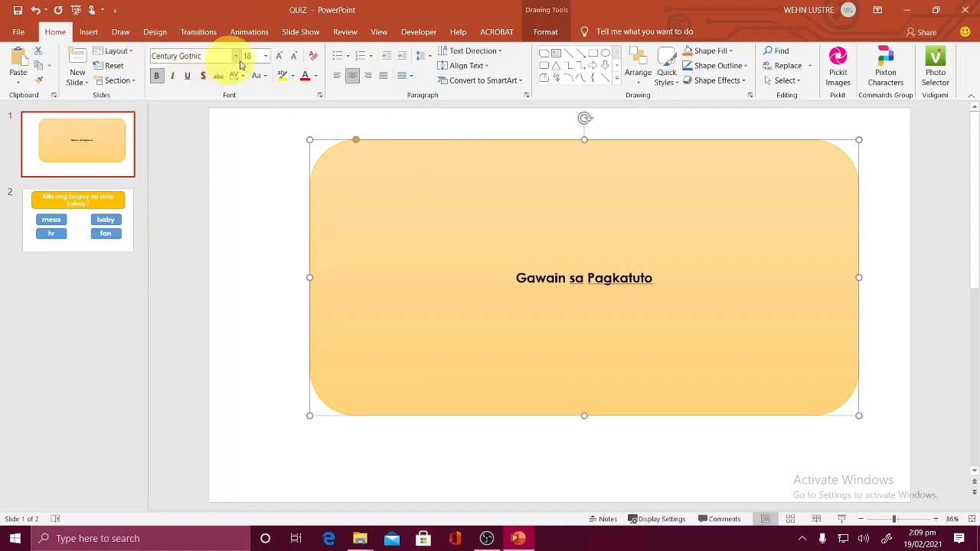
left_click(279, 56)
left_click(278, 56)
left_click(279, 56)
left_click(279, 56)
left_click(279, 55)
left_click(279, 56)
left_click(279, 56)
left_click(278, 55)
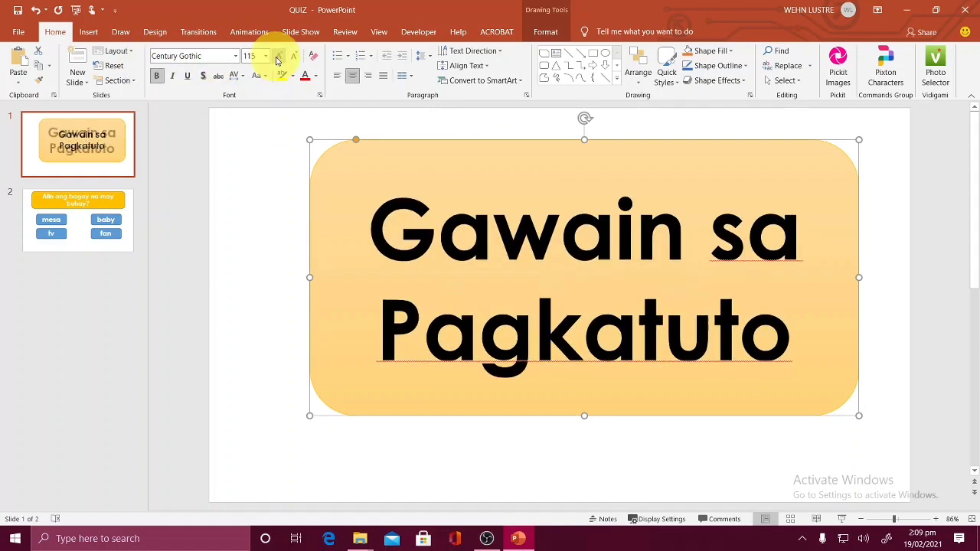
left_click(279, 56)
left_click(293, 56)
left_click(481, 461)
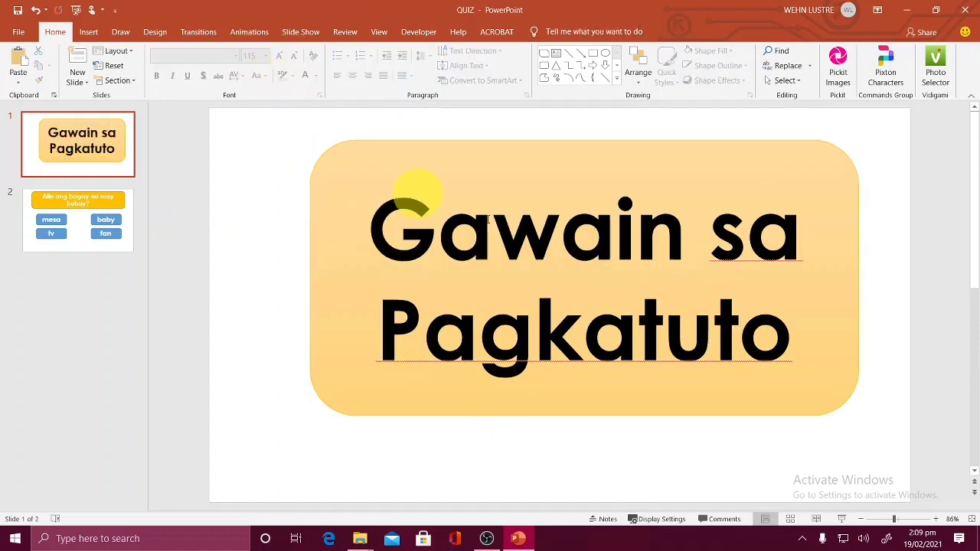
left_click(88, 31)
Draw a button shape just below the title box
left_click(196, 77)
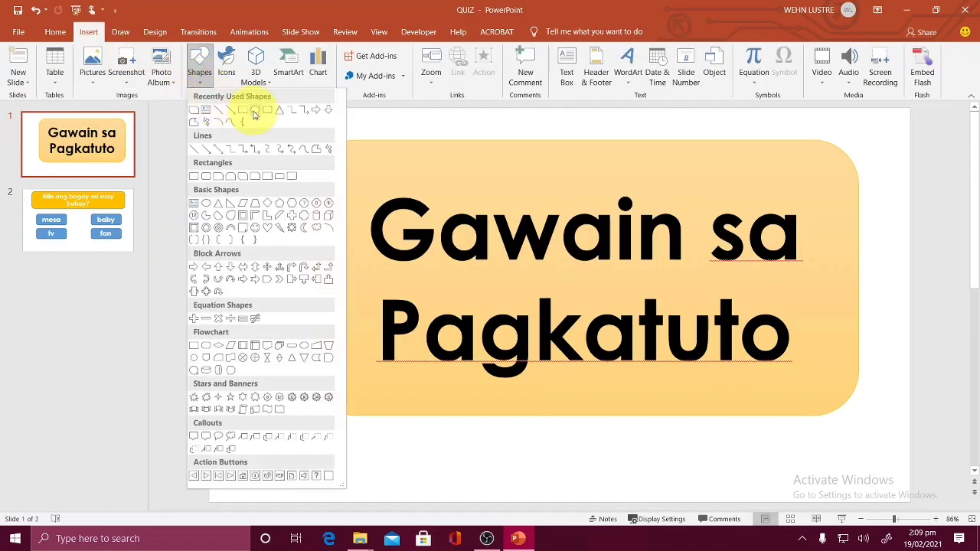
left_click(266, 111)
left_click_drag(523, 429, 678, 473)
left_click_drag(619, 443, 619, 423)
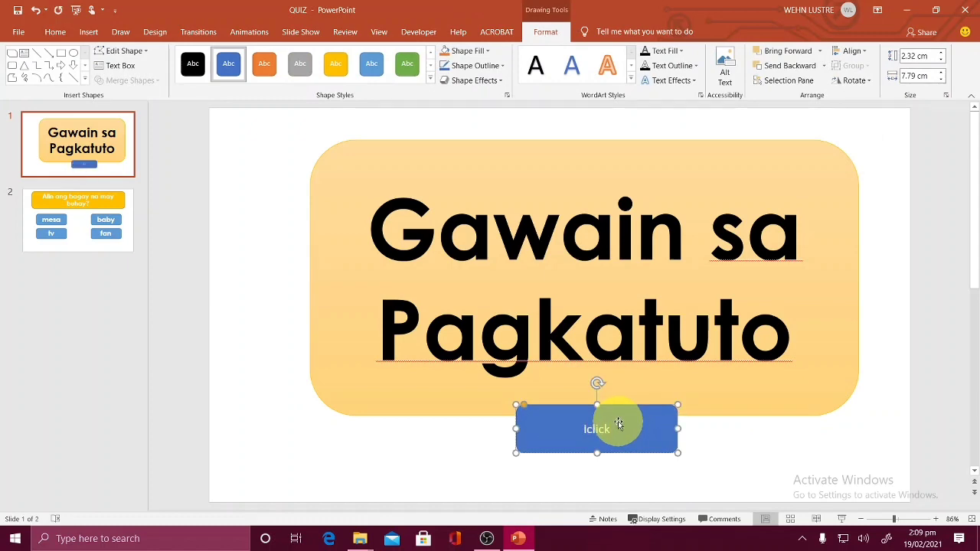
left_click(695, 444)
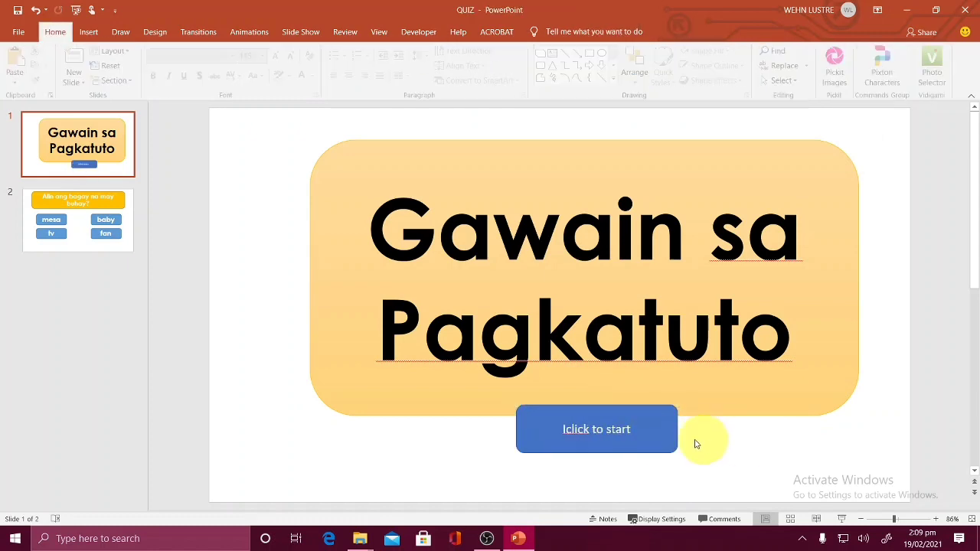
left_click(674, 435)
Format the "Iclick to start" label in bold 32-pt Century Gothic
left_click(233, 55)
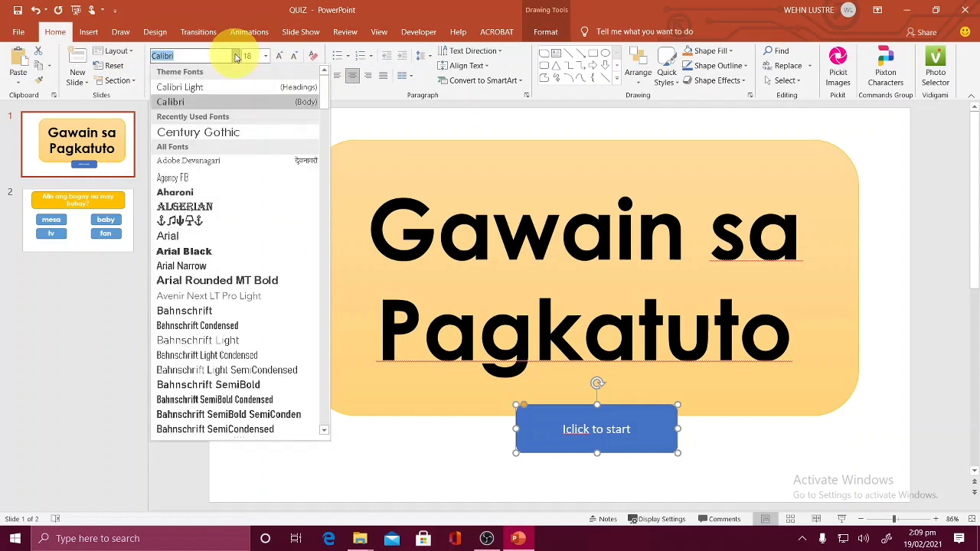
left_click(214, 130)
left_click(156, 75)
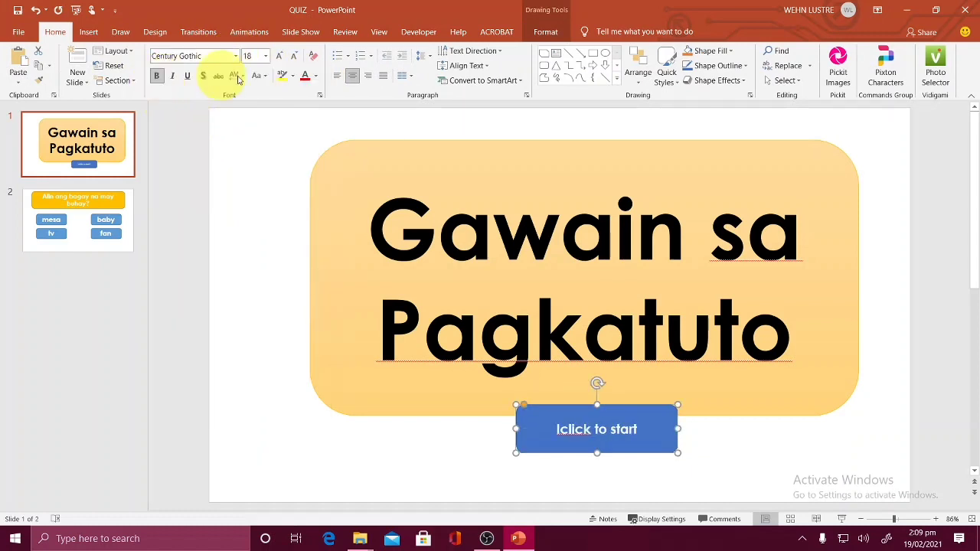
left_click(281, 57)
left_click(280, 57)
left_click(281, 57)
left_click(280, 56)
left_click(770, 425)
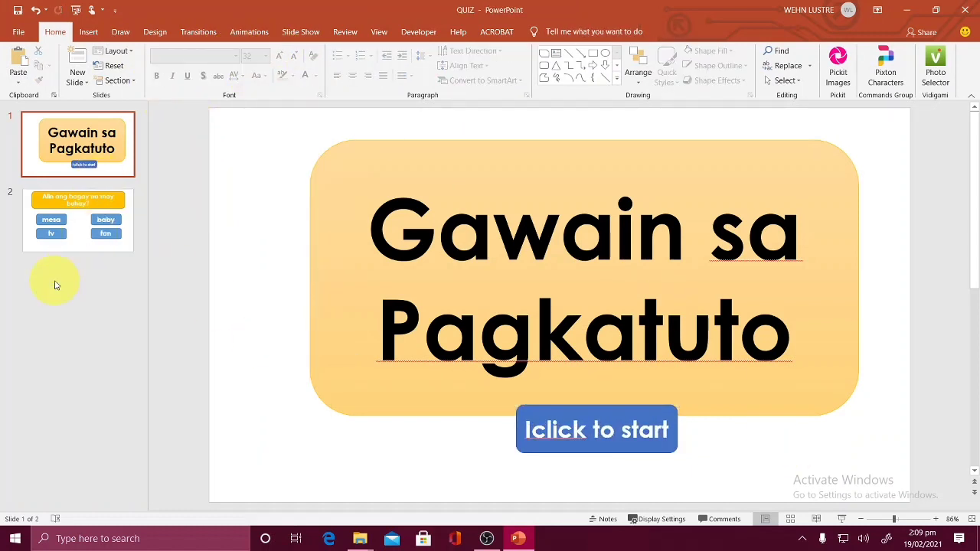
left_click(57, 253)
Duplicate the quiz slide four times with Ctrl+D
right_click(56, 253)
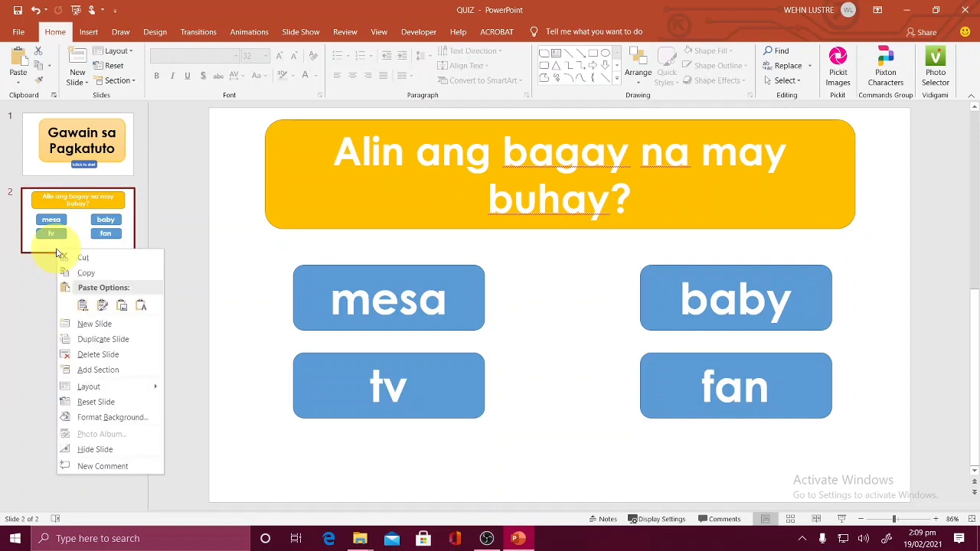
left_click(78, 251)
key("ctrl+d")
key("ctrl+d")
key("ctrl+d")
key("ctrl+d")
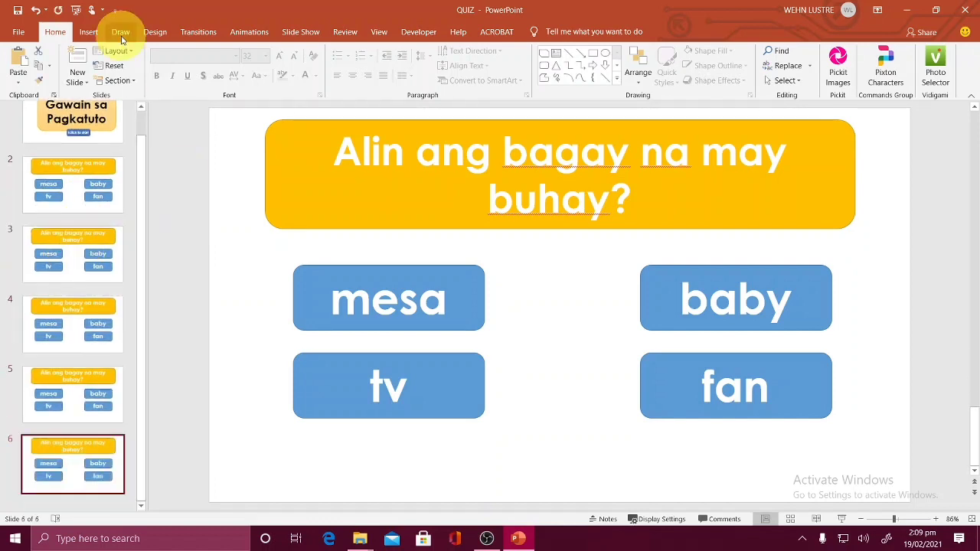
left_click(59, 195)
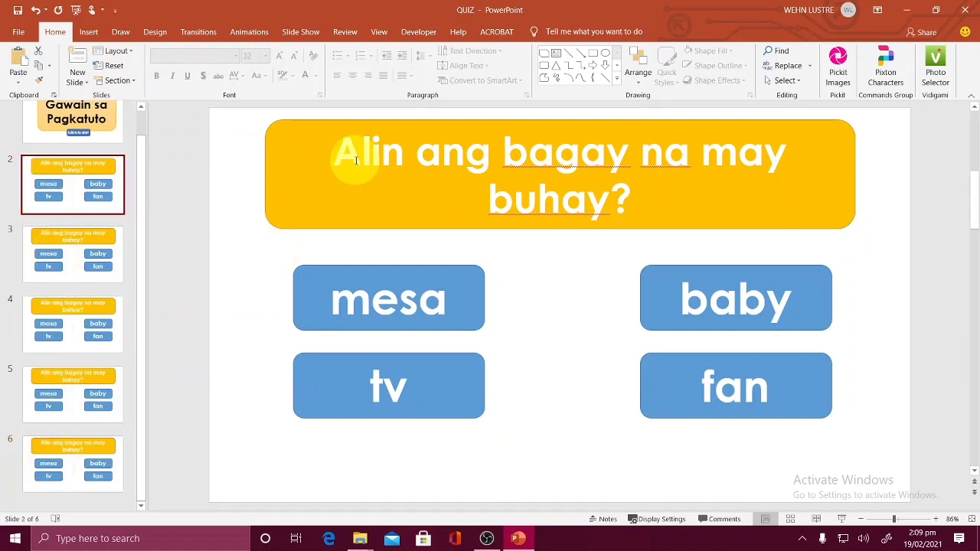
left_click(339, 148)
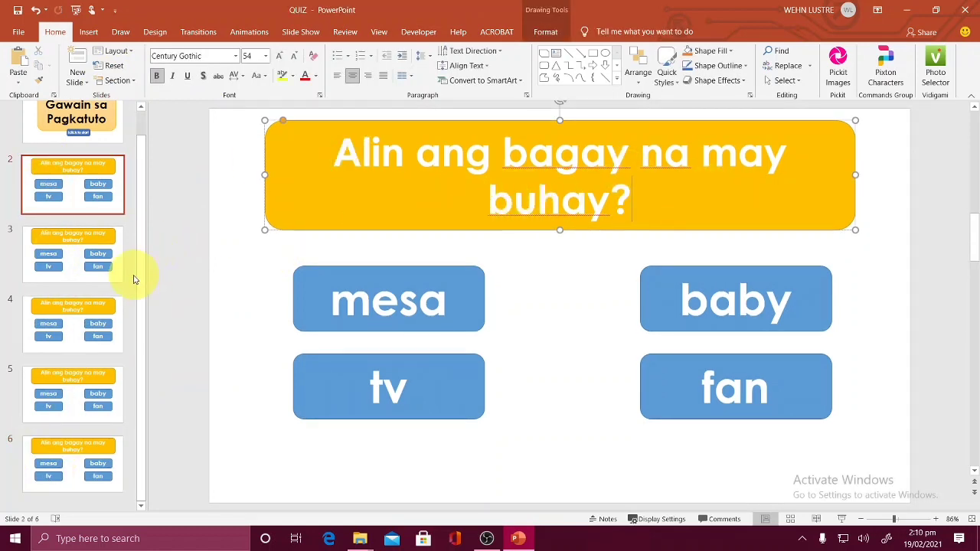
On slide 3, insert "walang" before "buhay" in the question
left_click(107, 264)
left_click(483, 198)
type("walang buhay?")
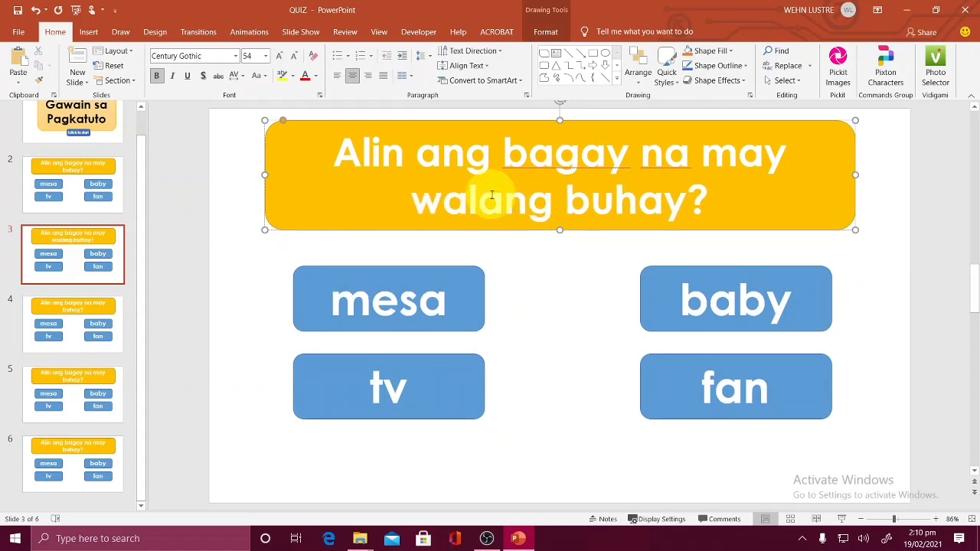
left_click(551, 249)
key("Page_Down")
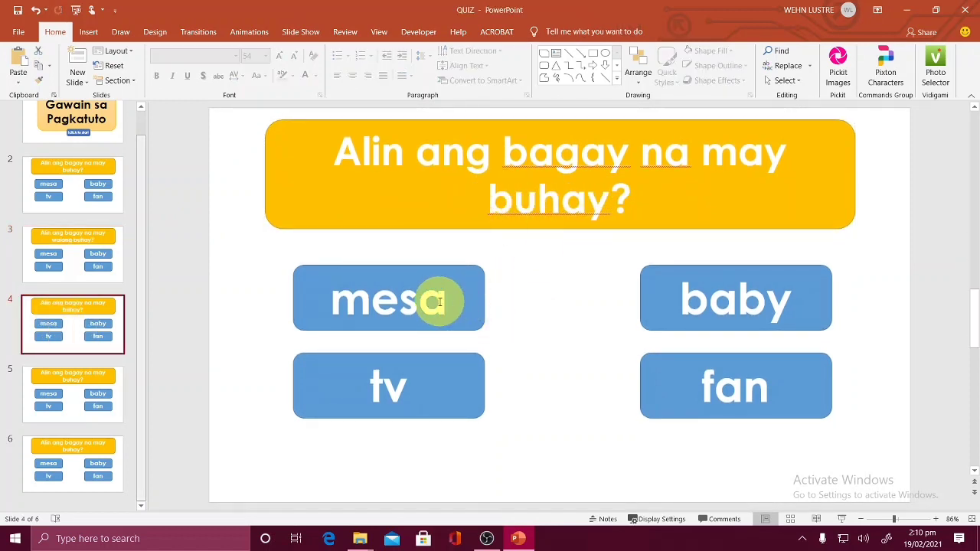
Replace mesa with kabayo and baby with cellphone, shrinking cellphone's font to fit
left_click_drag(448, 302, 331, 302)
type("sanghg")
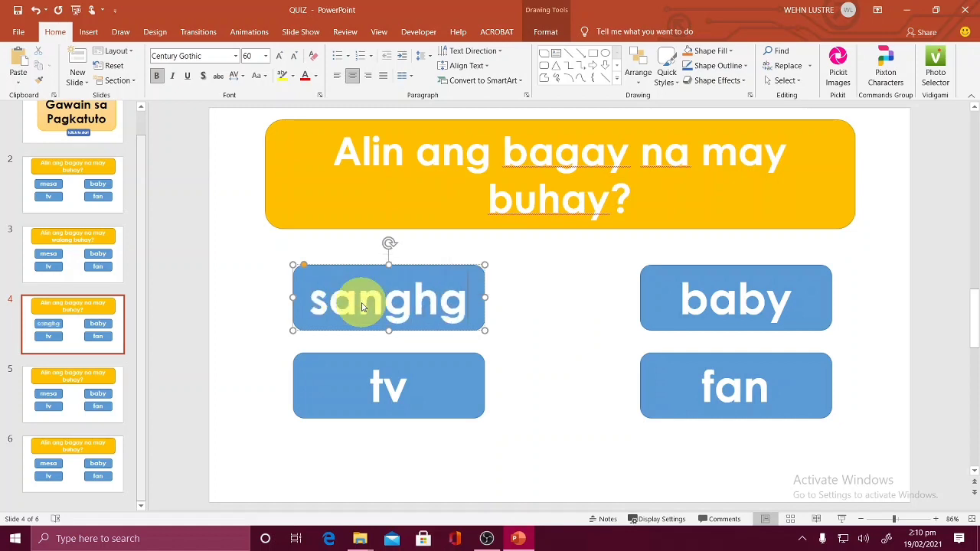
key("BackSpace")
key("BackSpace")
key("BackSpace")
key("BackSpace")
key("BackSpace")
type("kabay")
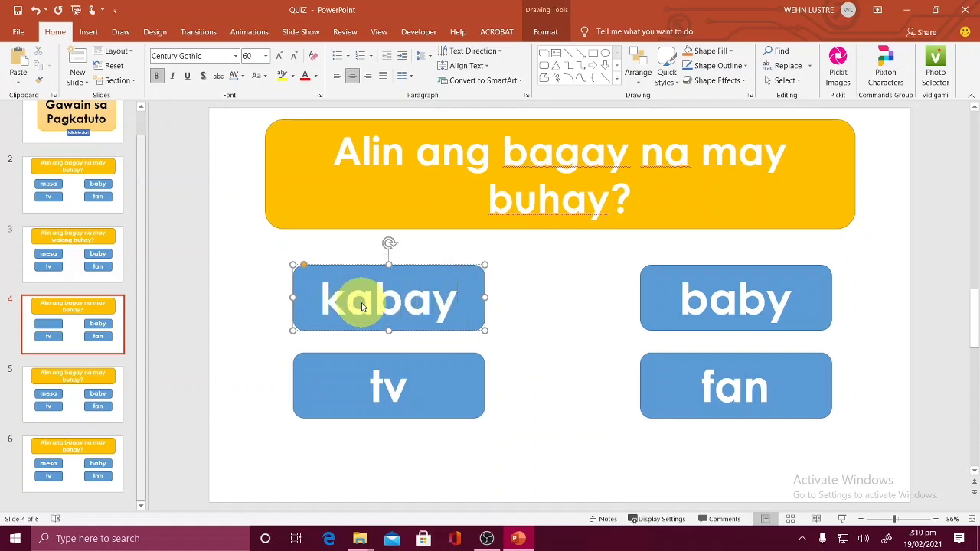
type("o")
left_click_drag(689, 299, 788, 300)
key("ctrl+c")
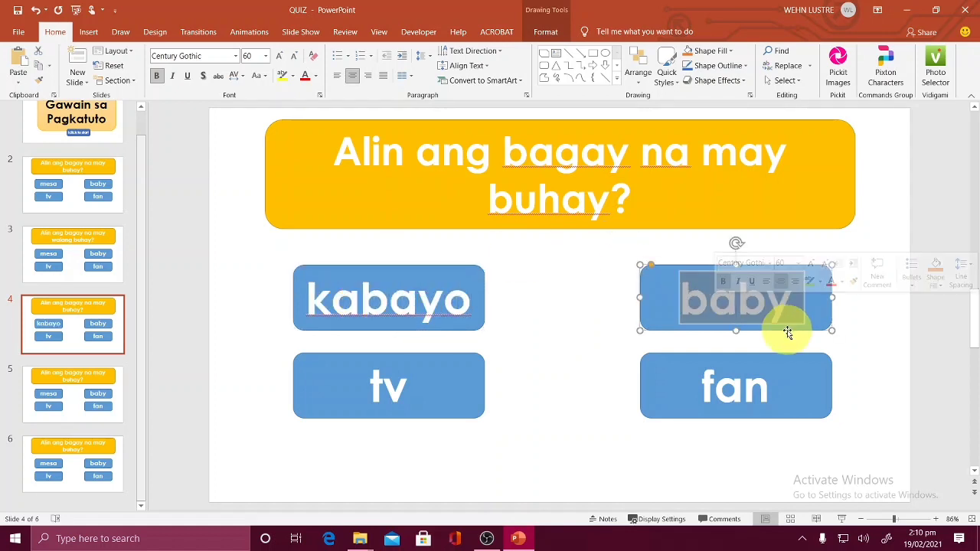
type("cellphone")
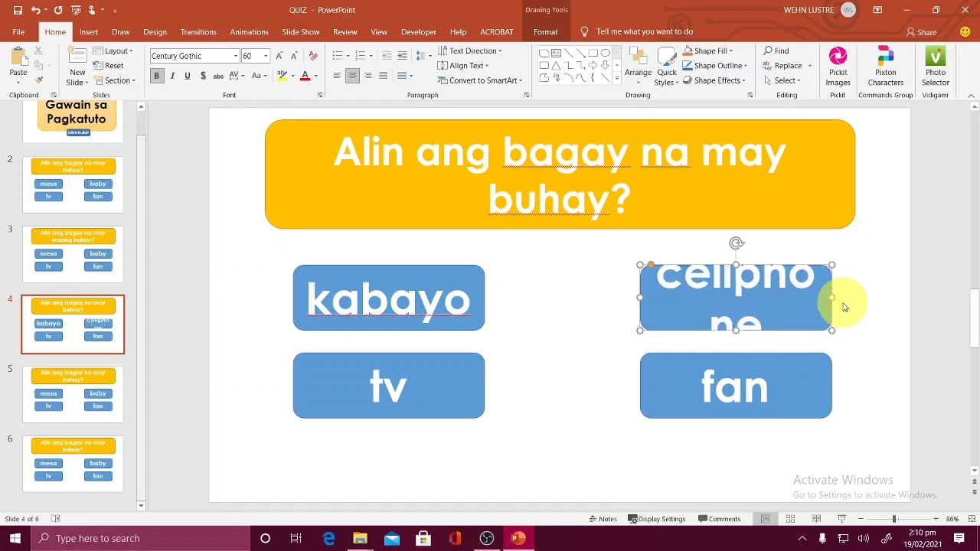
left_click(293, 56)
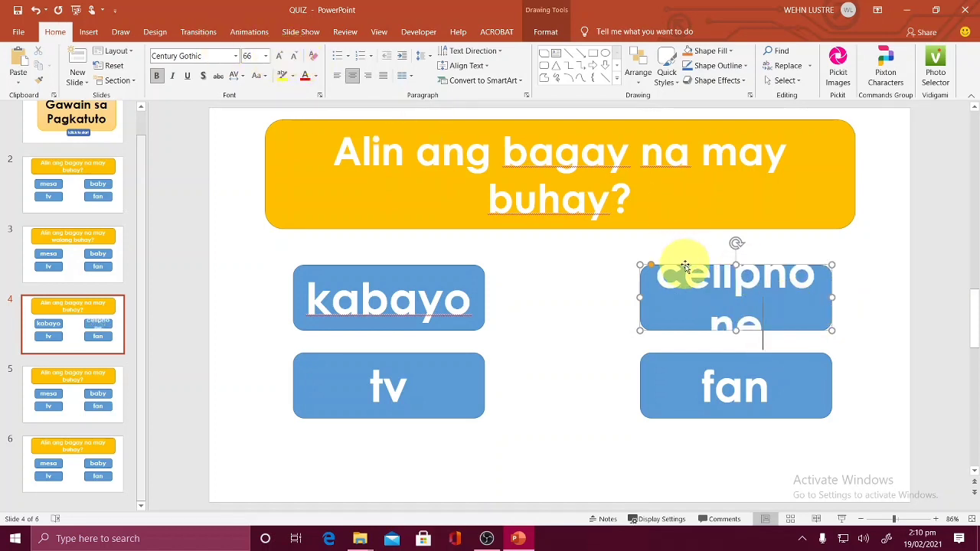
left_click(291, 56)
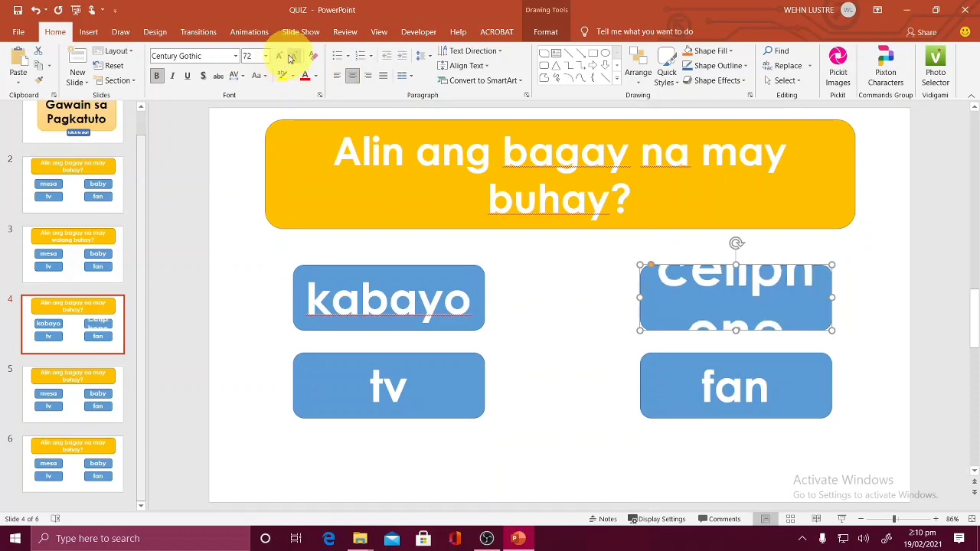
left_click(292, 57)
Replace tv with ilaw and fan with bag in the lower answers
left_click(416, 373)
double_click(390, 387)
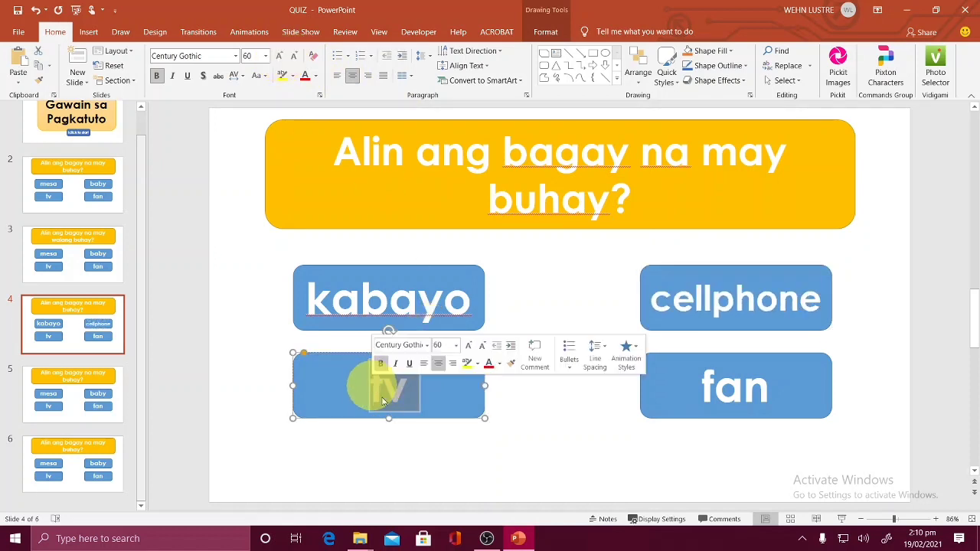
key("BackSpace")
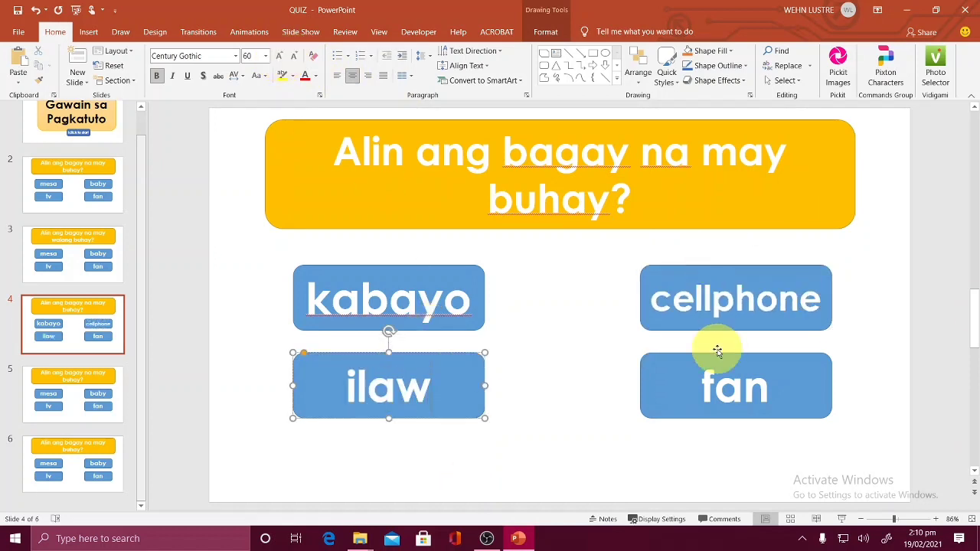
left_click(755, 383)
double_click(722, 382)
type("bag")
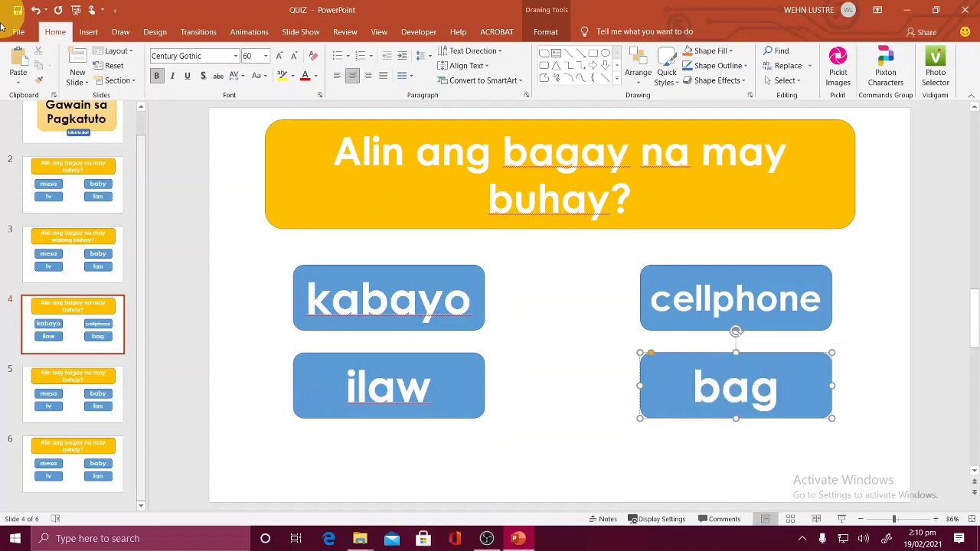
left_click(73, 394)
On slide 5, paste baby over the left mesa answer and retype the right answer as mesa
left_click(494, 198)
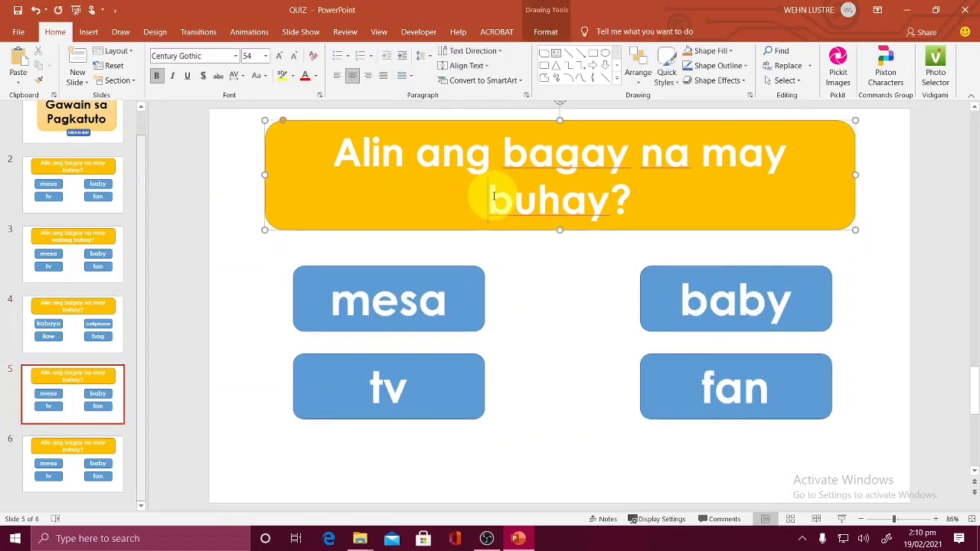
left_click(800, 300)
left_click_drag(796, 300, 698, 304)
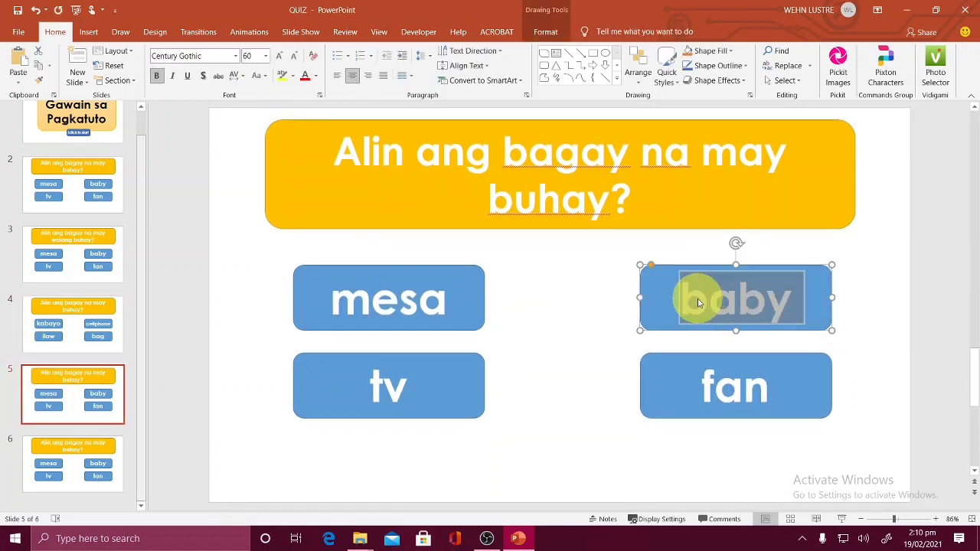
right_click(698, 303)
left_click(431, 302)
left_click_drag(452, 301, 350, 301)
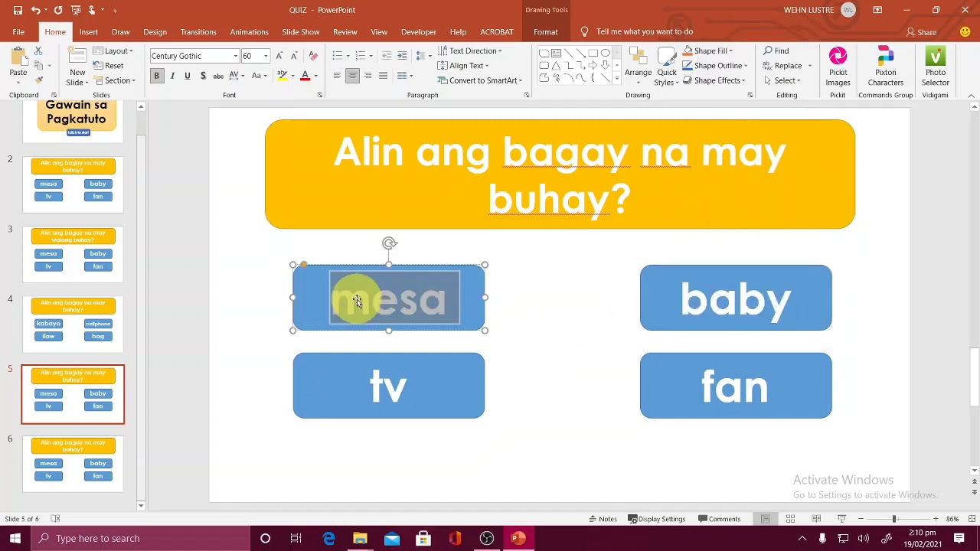
key("ctrl+v")
left_click(801, 299)
left_click_drag(801, 299, 688, 289)
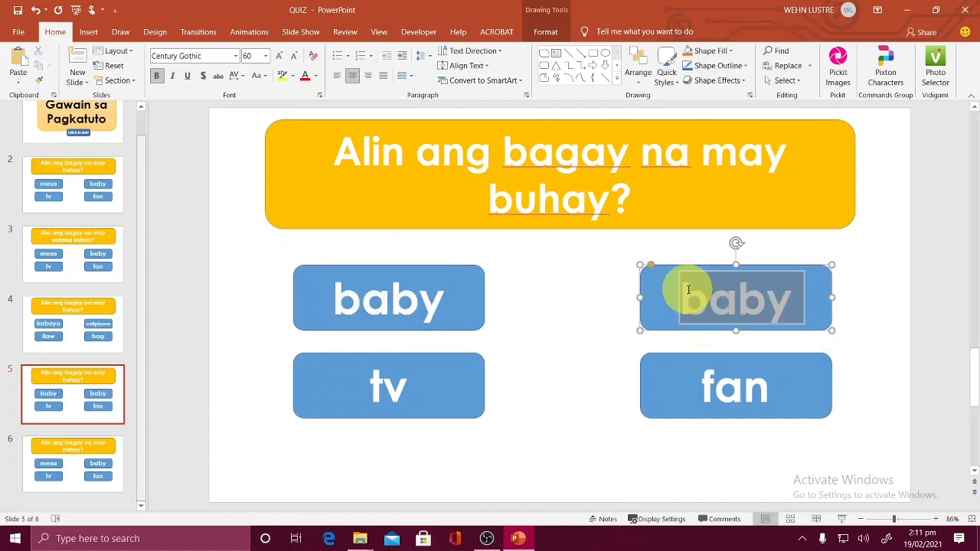
type("mesa")
On slide 6, replace the top-right answer baby with aso
left_click(72, 463)
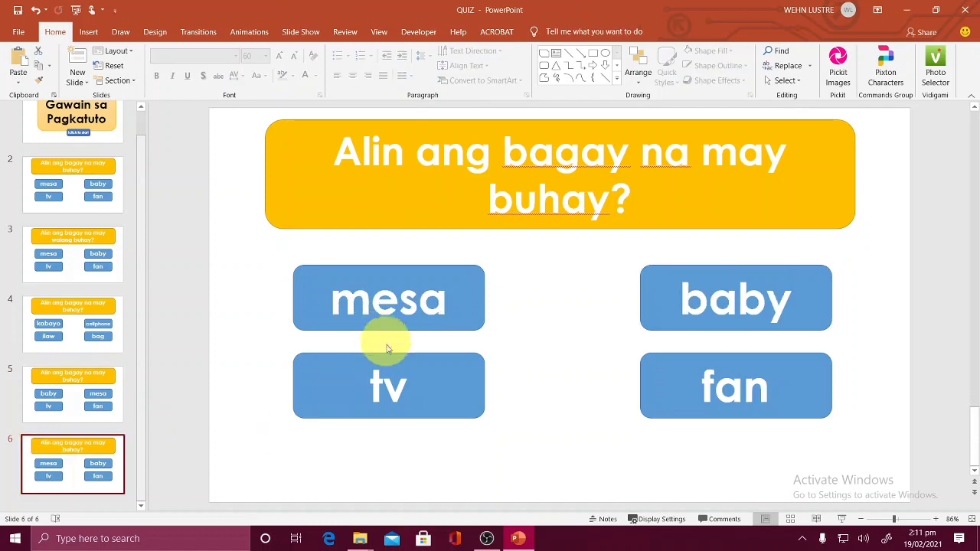
left_click(395, 366)
left_click_drag(680, 301, 790, 297)
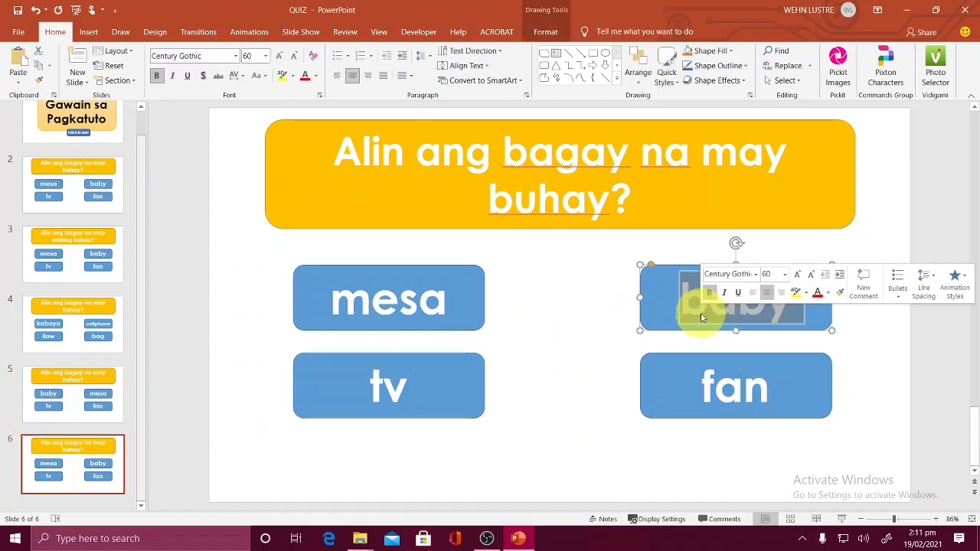
type("aso")
left_click(529, 337)
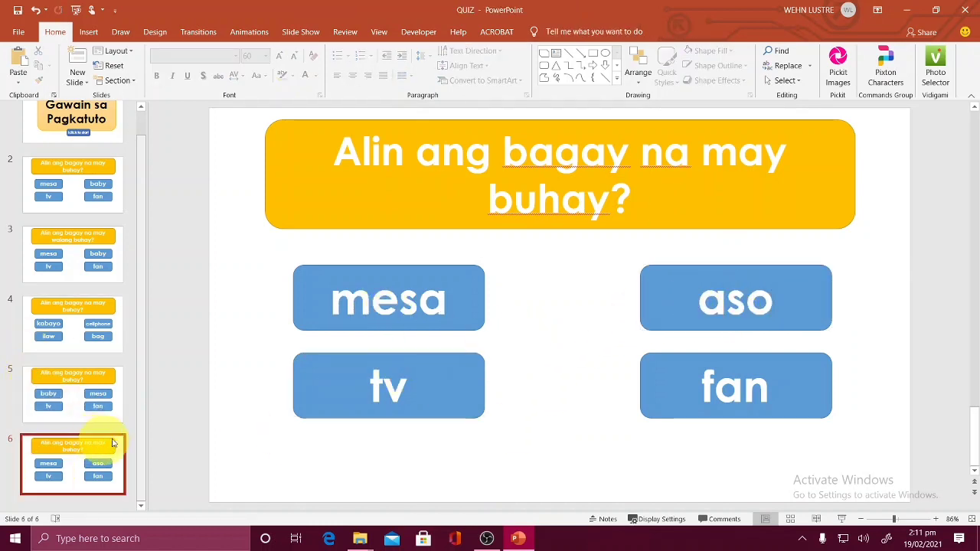
Duplicate the title slide, move the copy to the end, and retitle it 'binabati kita!'
right_click(106, 136)
left_click(152, 223)
left_click_drag(103, 181, 84, 471)
left_click(536, 247)
left_click_drag(393, 219, 813, 359)
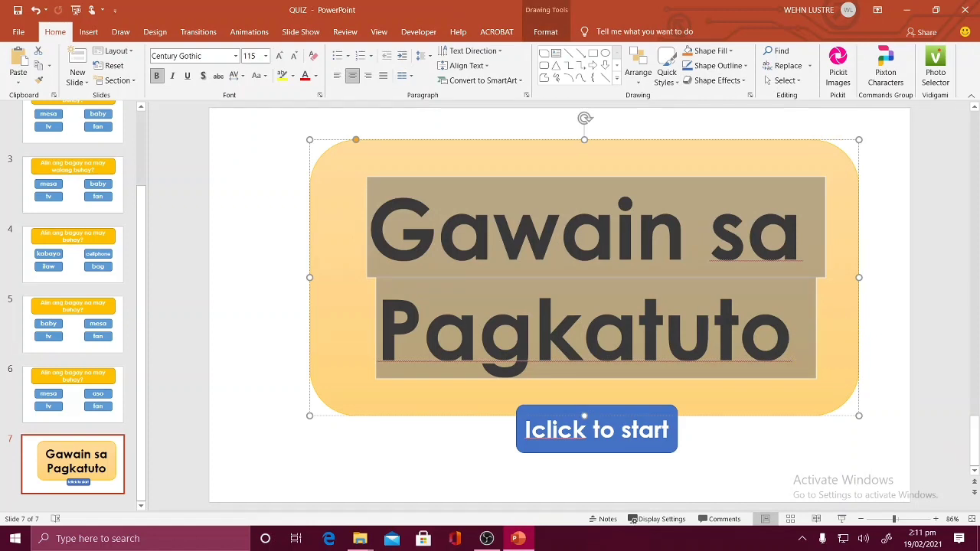
type("binabati kita")
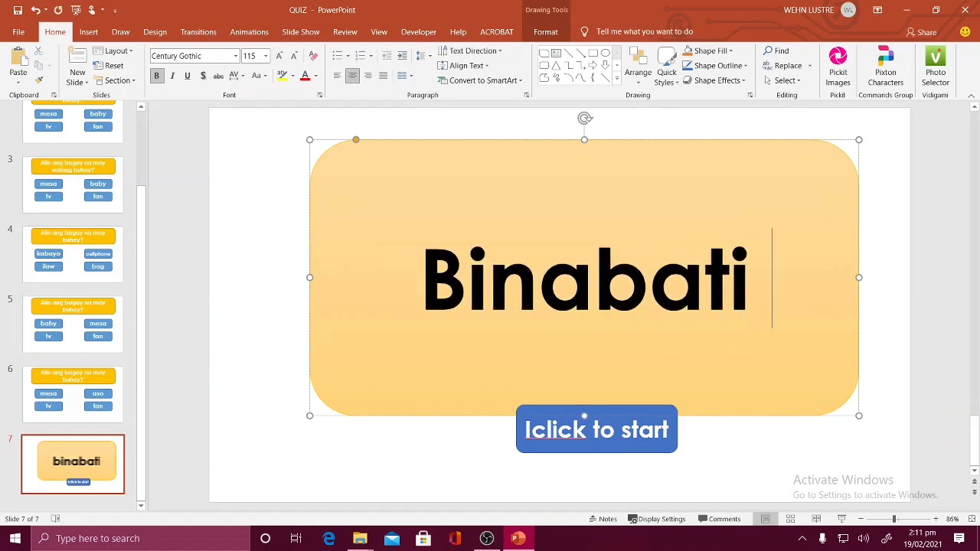
type("!")
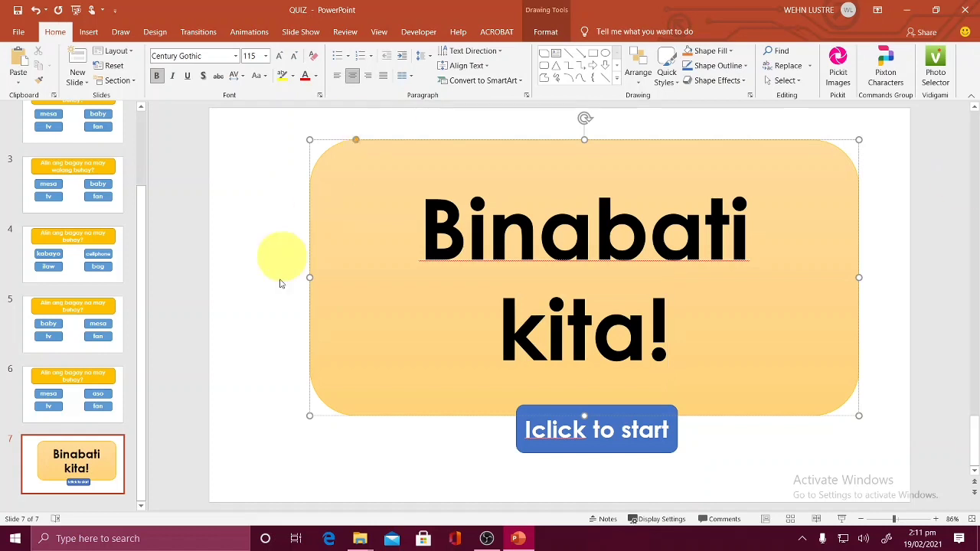
Change the copied slide's button text to 'Result'
left_click(558, 427)
mouse_move(594, 429)
left_mouse_down()
mouse_move(665, 425)
mouse_move(593, 433)
left_mouse_up()
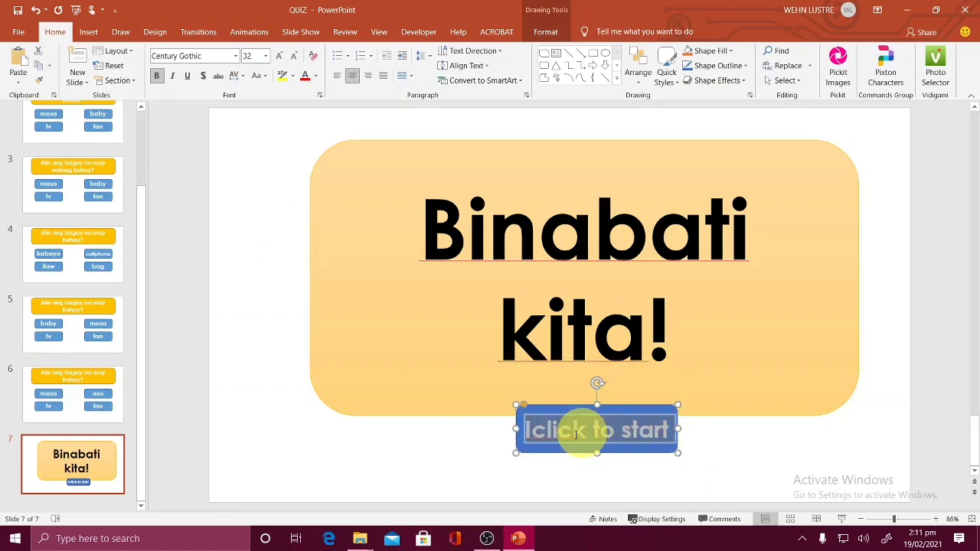
type("R")
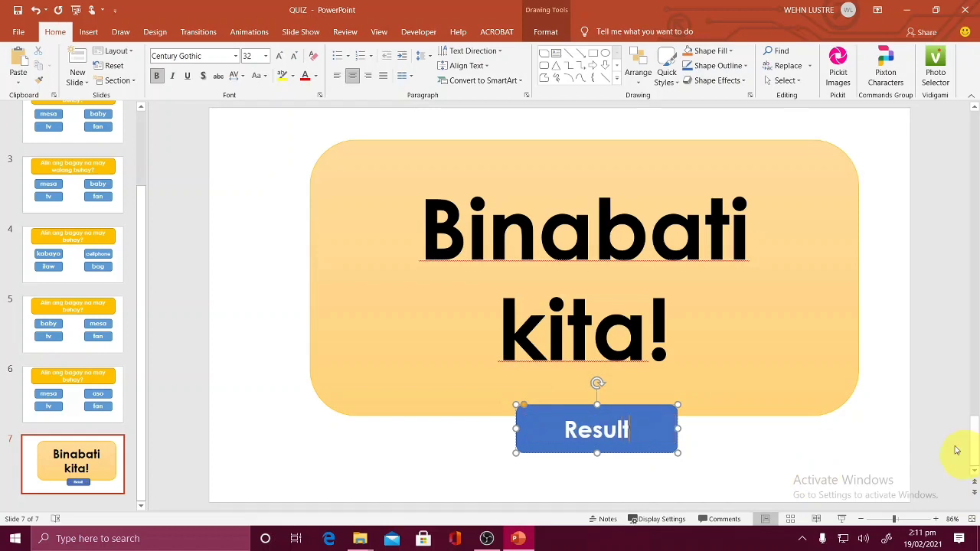
type("esult")
left_click(744, 444)
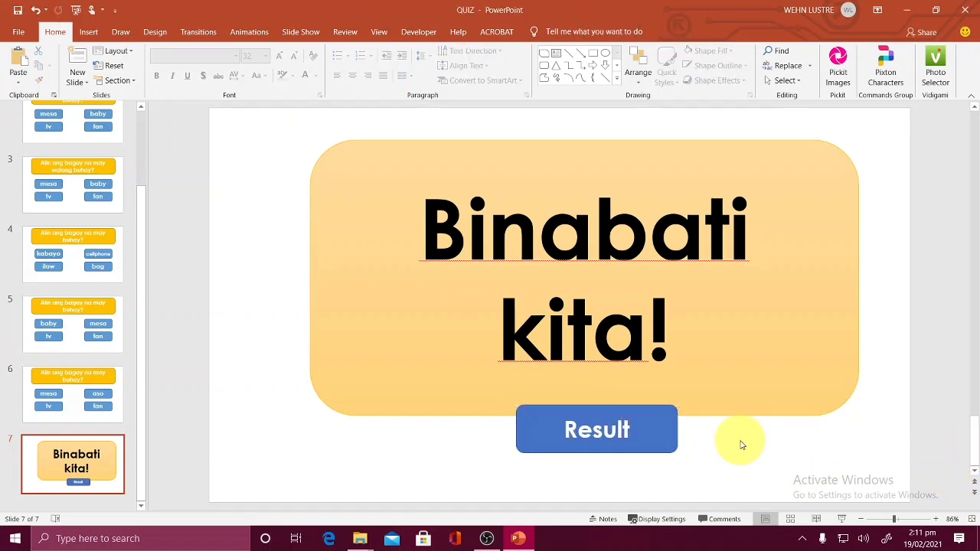
left_click_drag(141, 286, 146, 176)
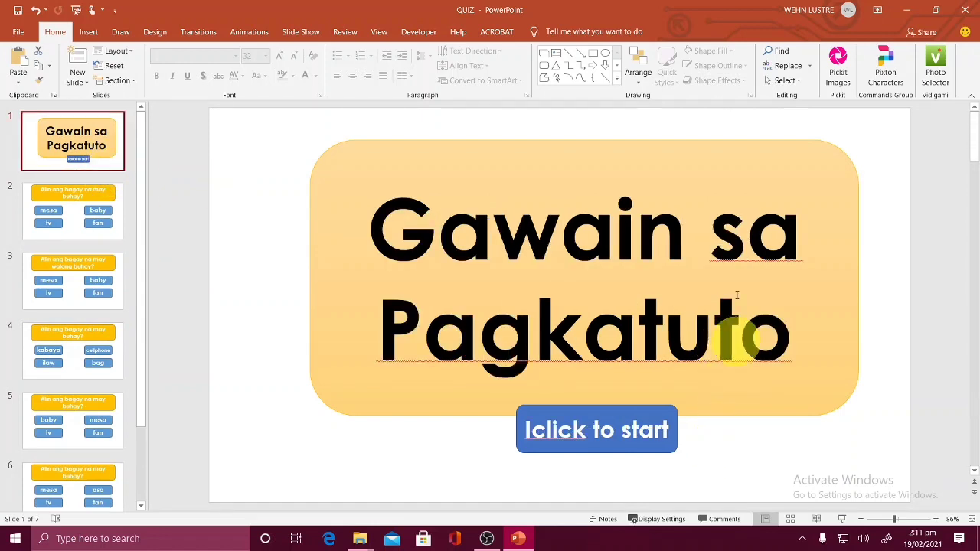
Assign the YourName macro as the click action of slide 1's Iclick to start button
left_click(664, 418)
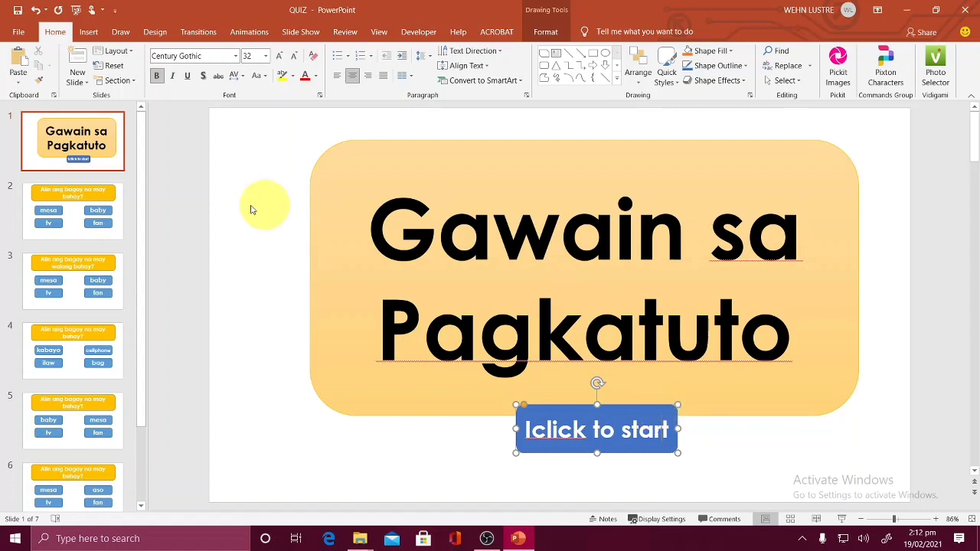
left_click(89, 32)
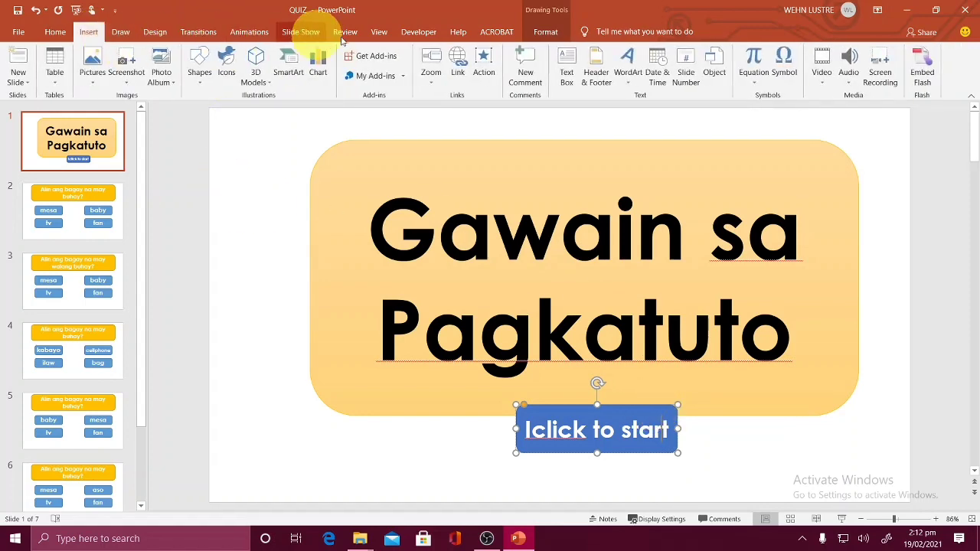
left_click(483, 65)
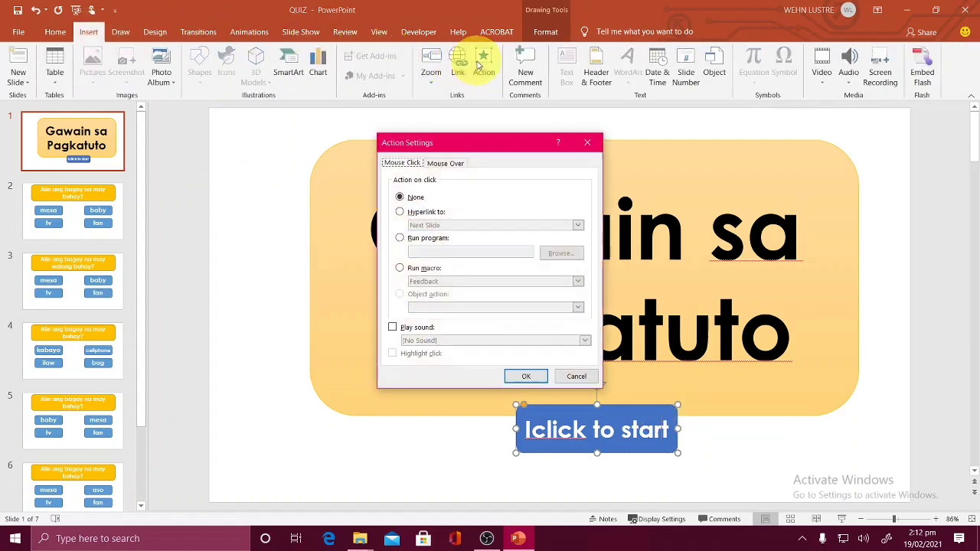
left_click(434, 281)
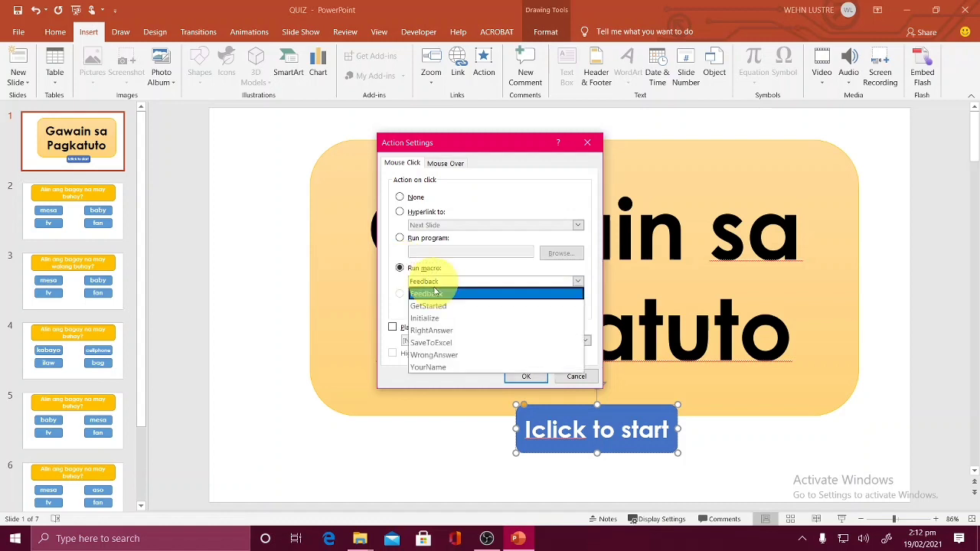
left_click(435, 366)
left_click(542, 377)
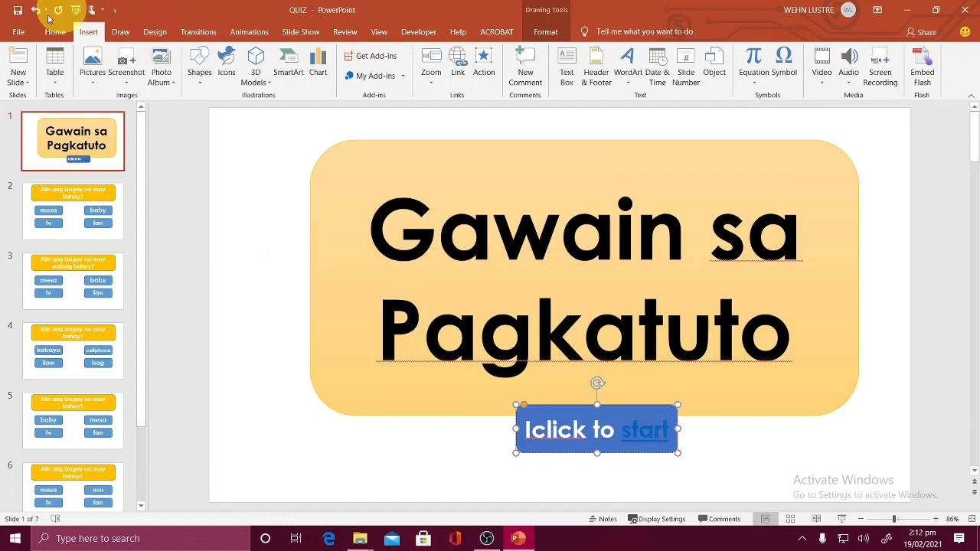
left_click(743, 469)
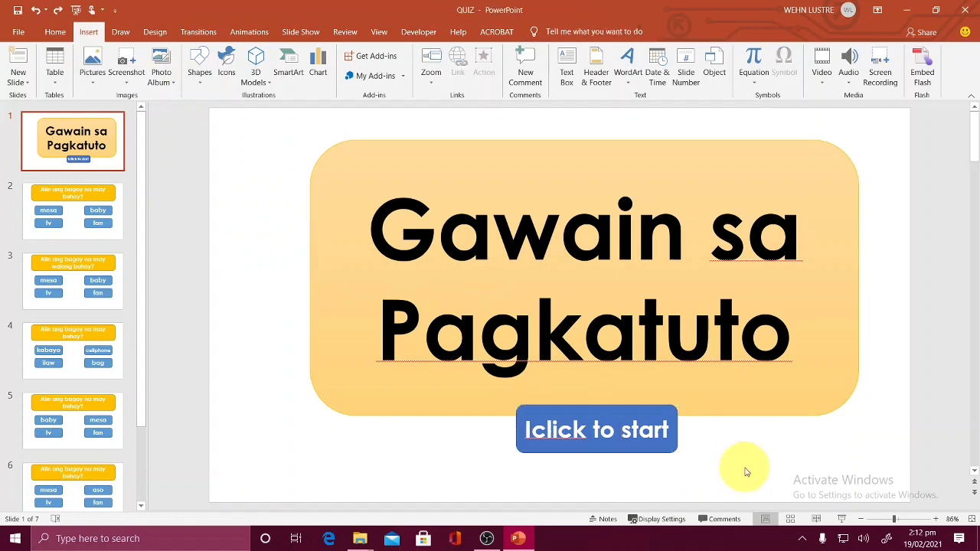
Reselect the whole start button shape and reassign YourName as its run-macro action
left_click(575, 453)
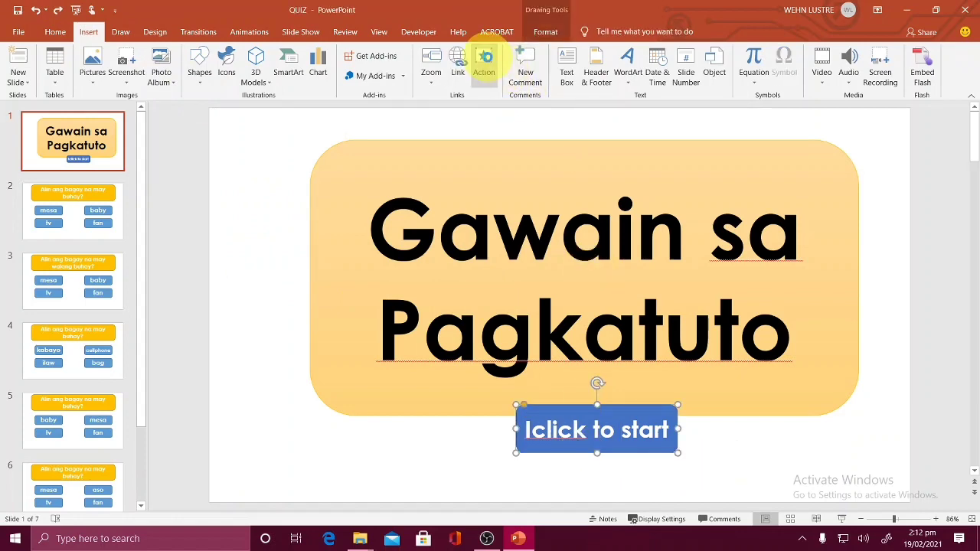
left_click(484, 63)
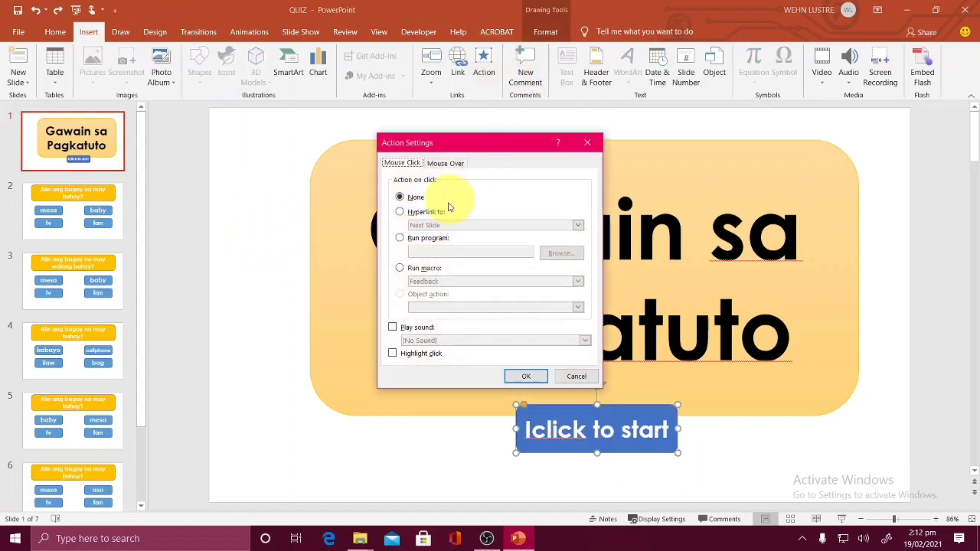
left_click(399, 270)
left_click(410, 281)
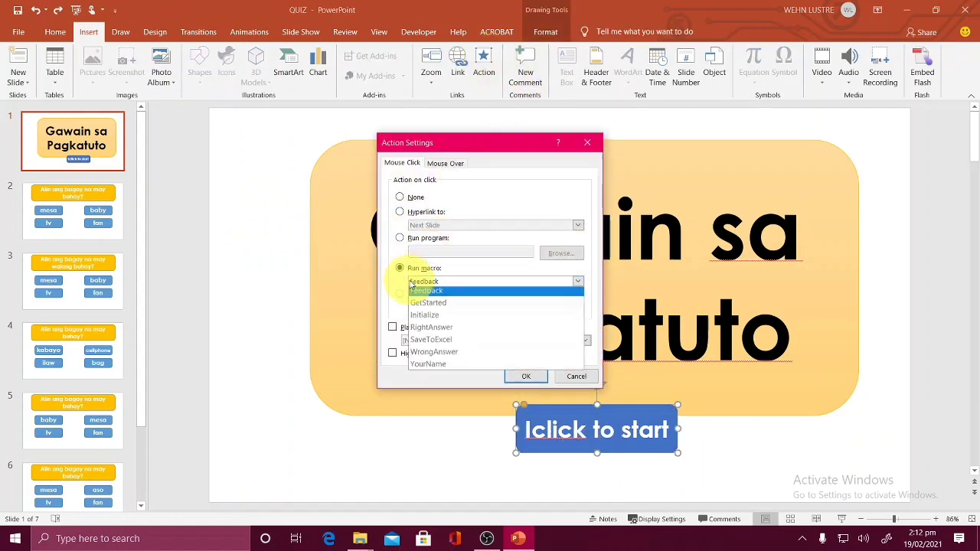
left_click(437, 356)
left_click(448, 282)
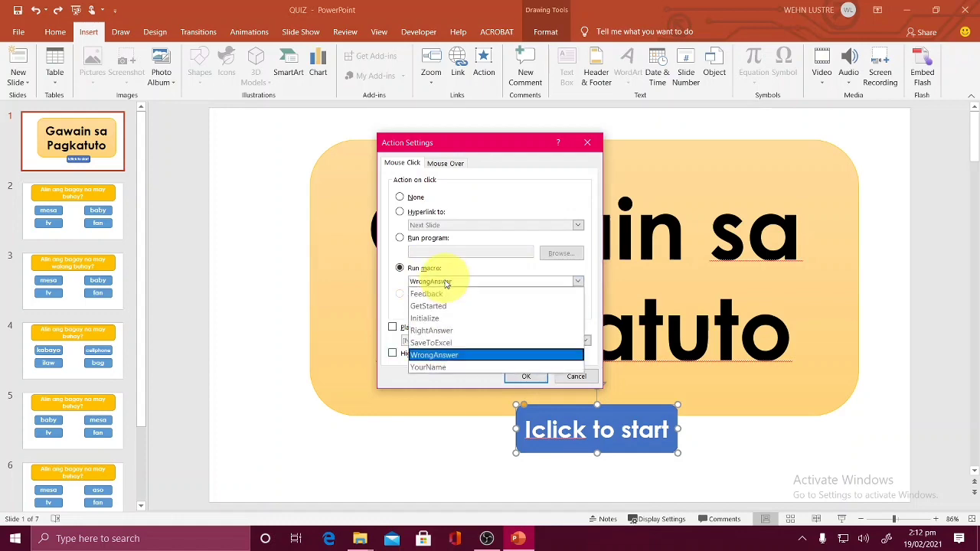
left_click(438, 367)
left_click(515, 376)
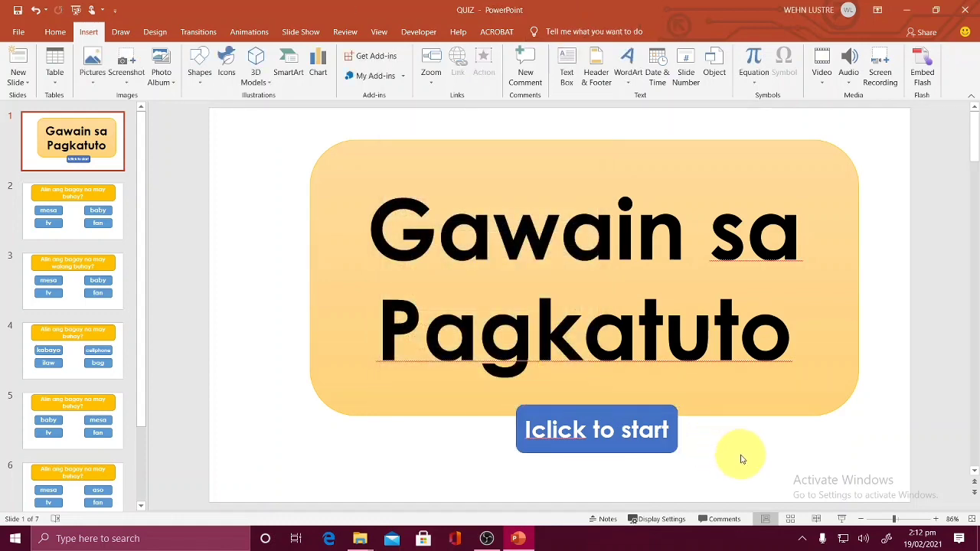
On slide 2, set the mesa answer's click action to run the WrongAnswer macro
left_click(98, 212)
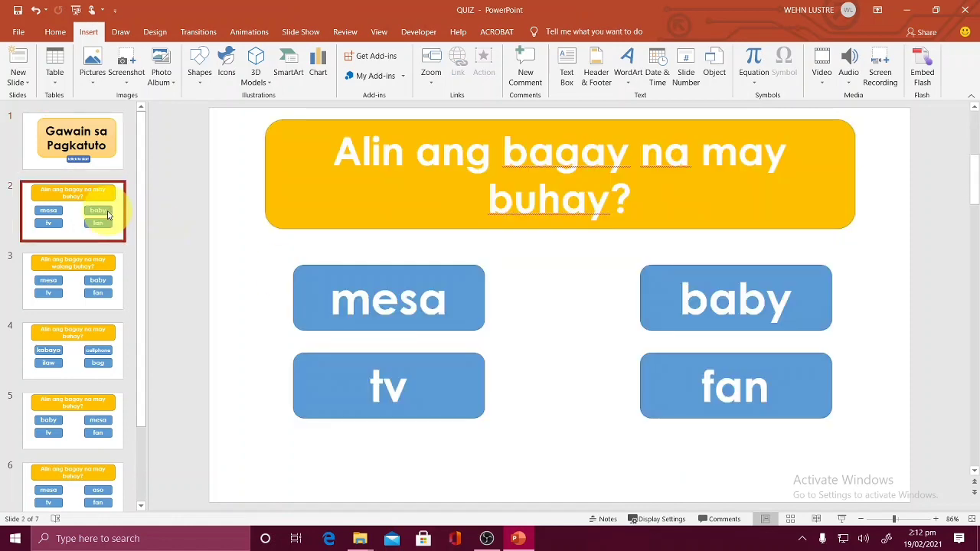
left_click(431, 302)
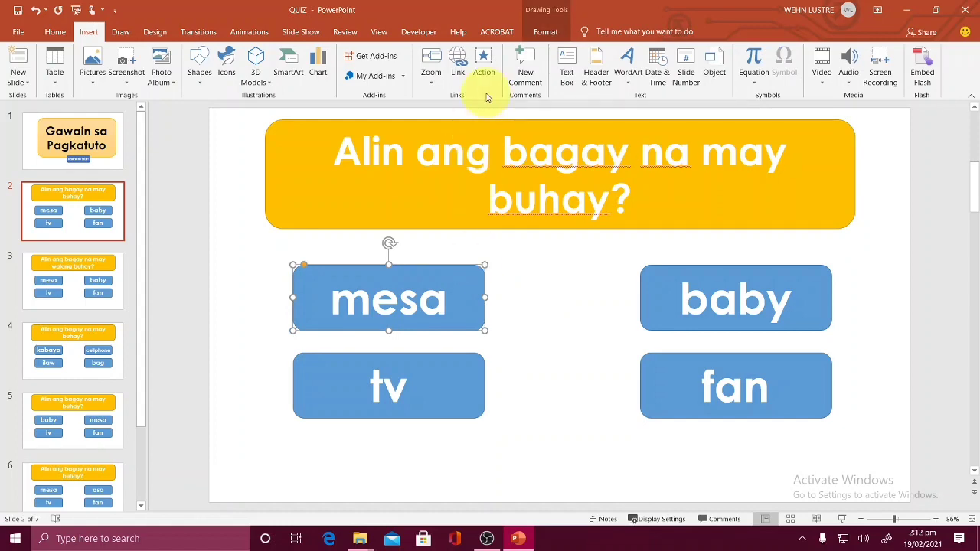
left_click(483, 67)
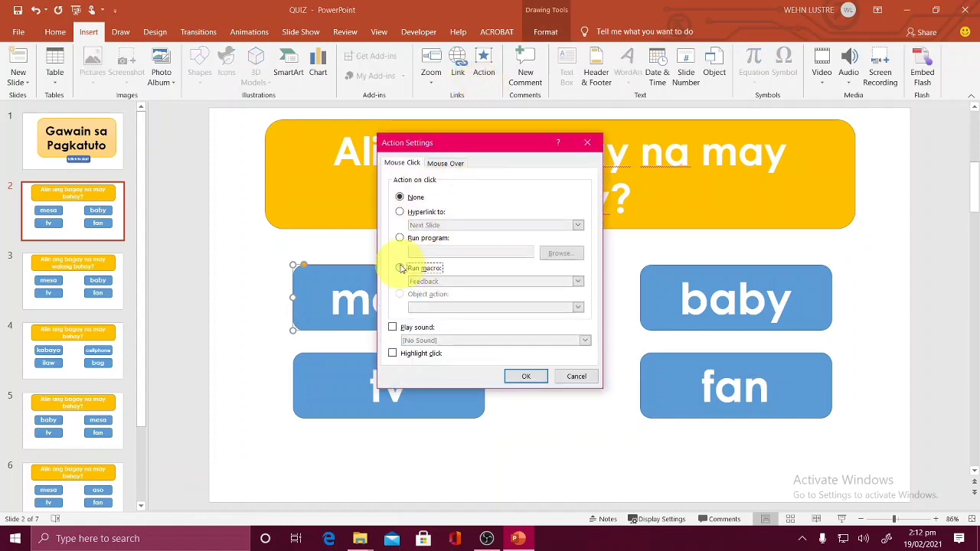
left_click(417, 281)
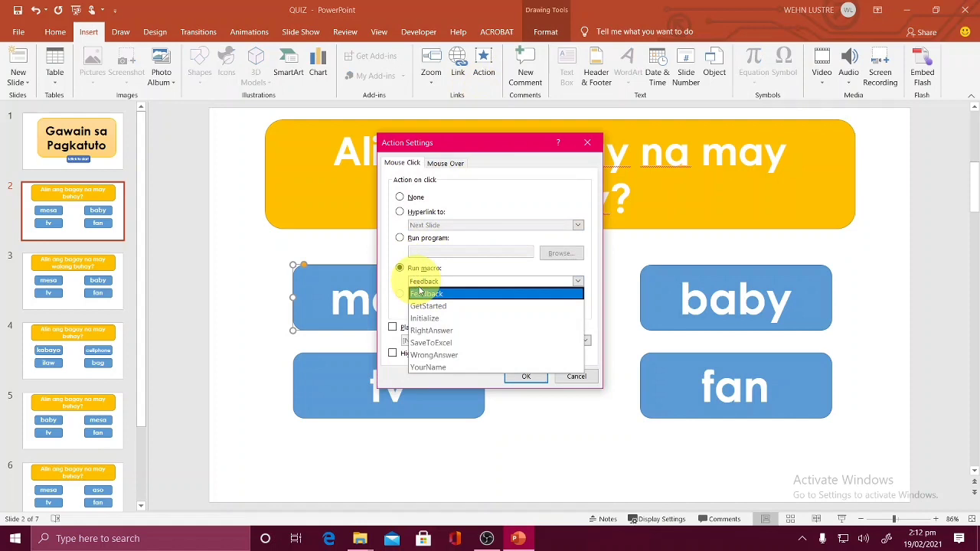
left_click(433, 331)
left_click(520, 375)
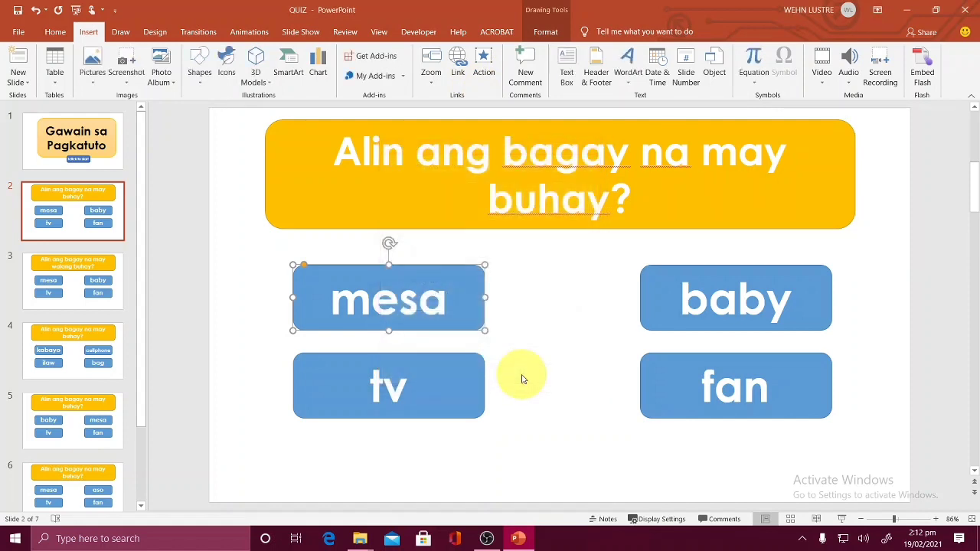
left_click(672, 288)
left_click(467, 294)
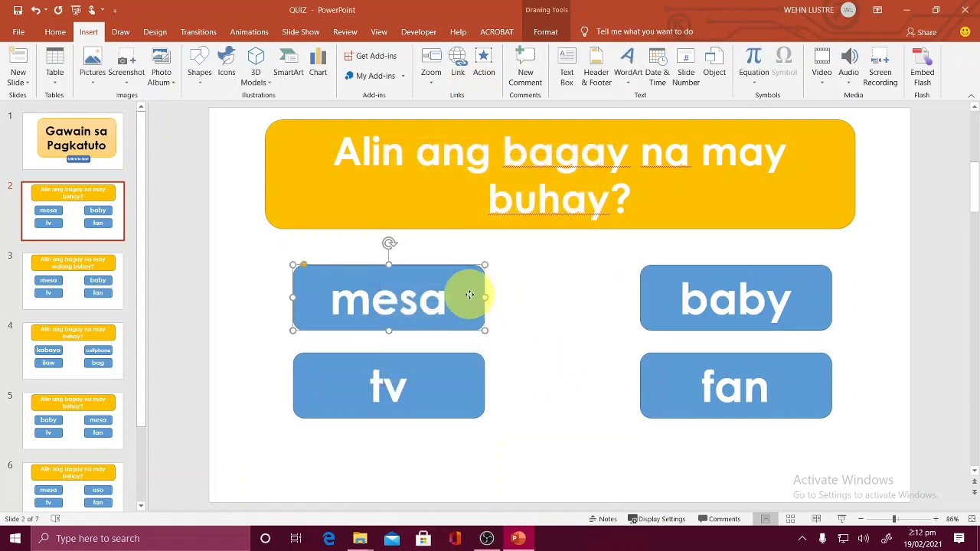
left_click(481, 72)
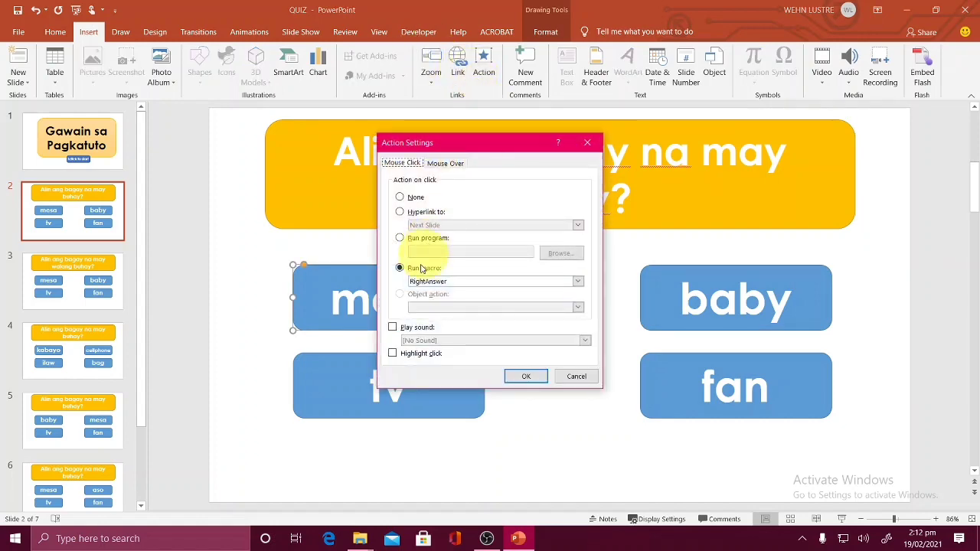
left_click(414, 282)
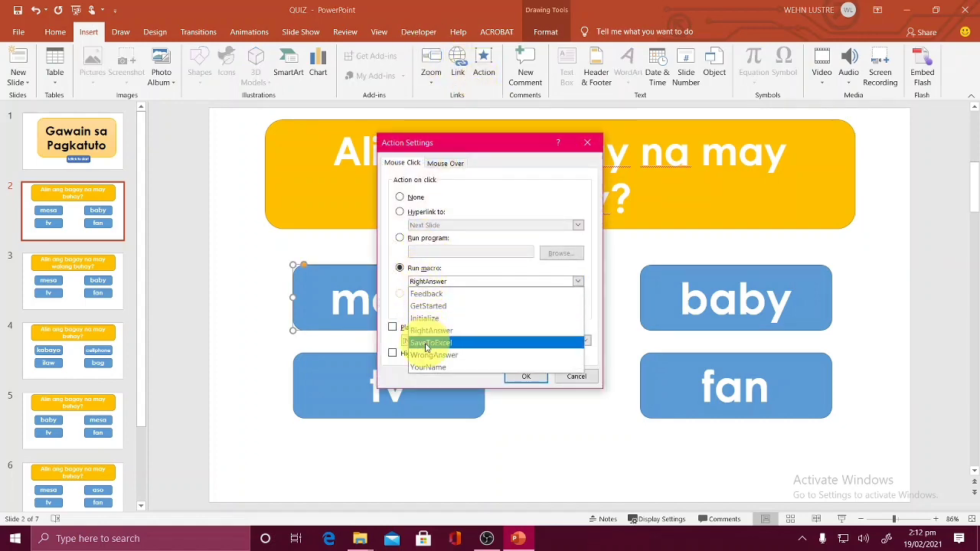
left_click(413, 350)
left_click(510, 378)
Make the baby answer run RightAnswer, reassigning it after undoing stray hyperlink styling
left_click(691, 291)
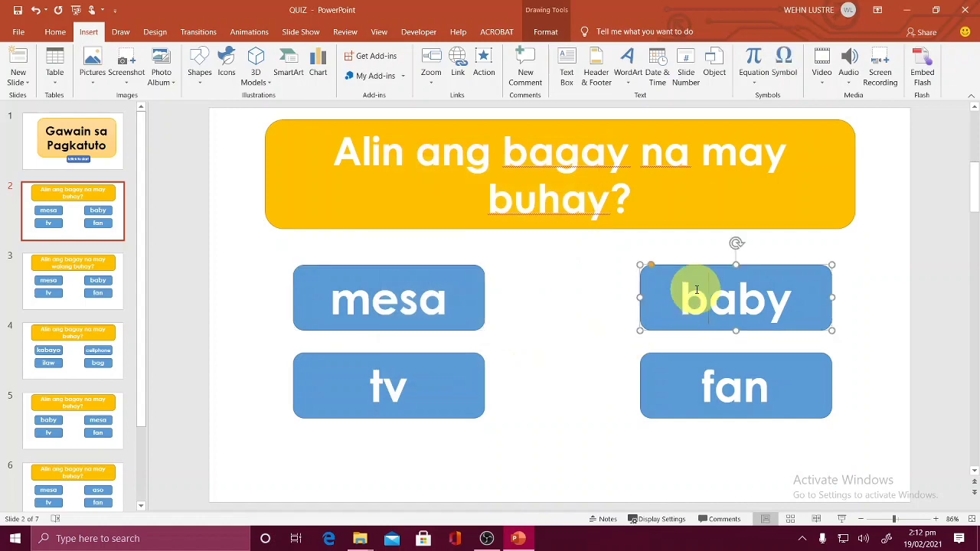
left_click(484, 68)
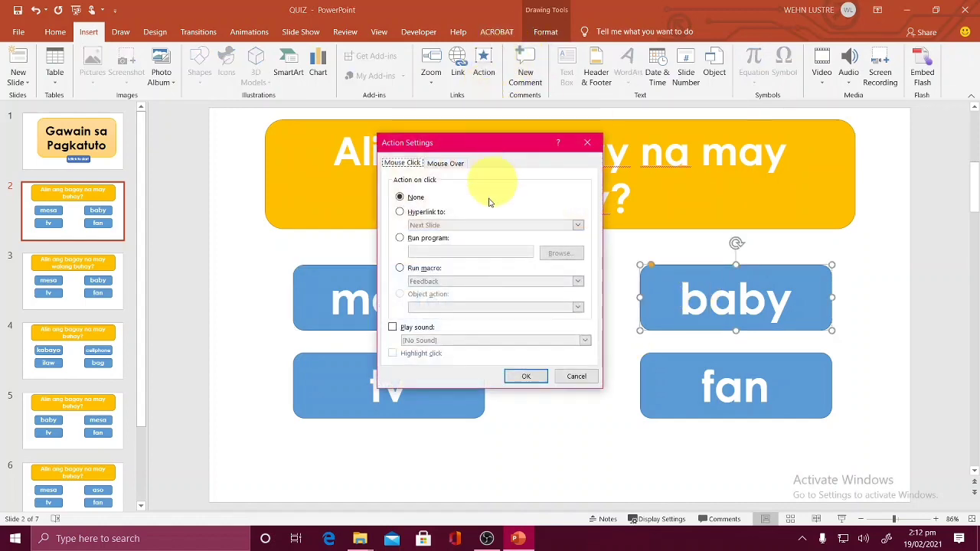
left_click(426, 268)
left_click(427, 281)
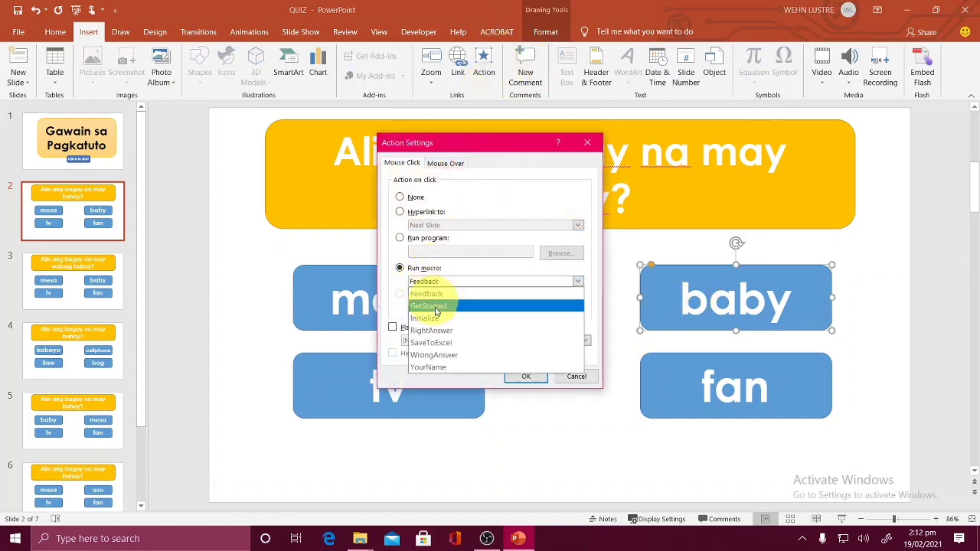
left_click(429, 336)
left_click(525, 376)
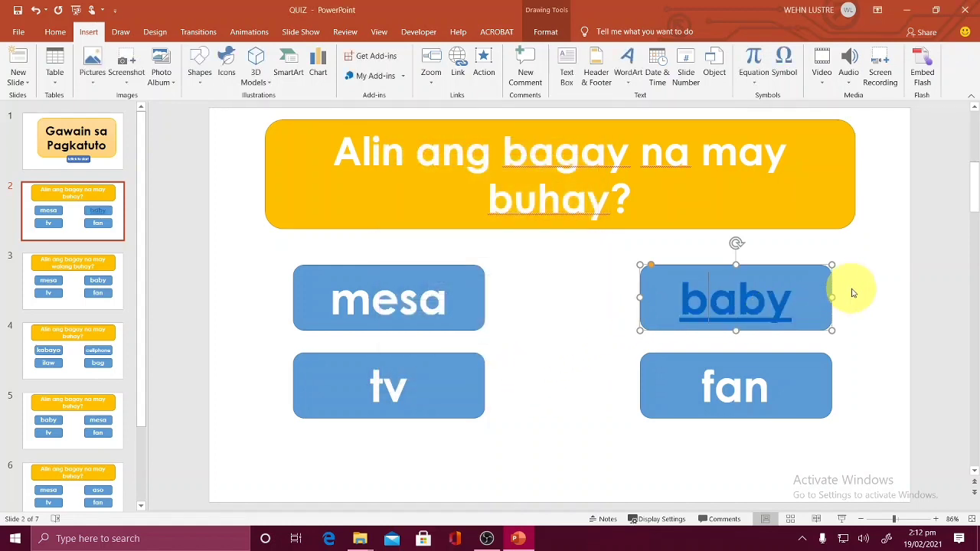
key("Escape")
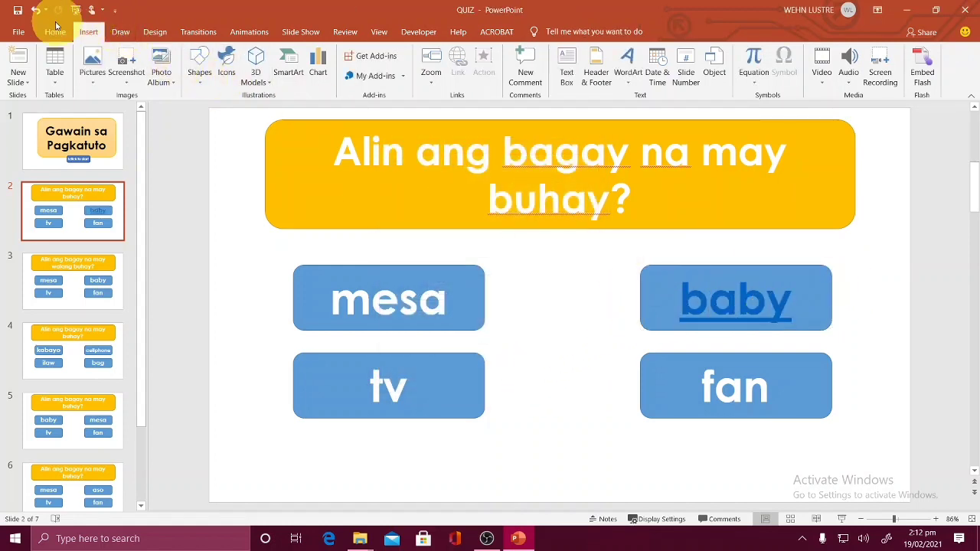
left_click(35, 11)
left_click(783, 262)
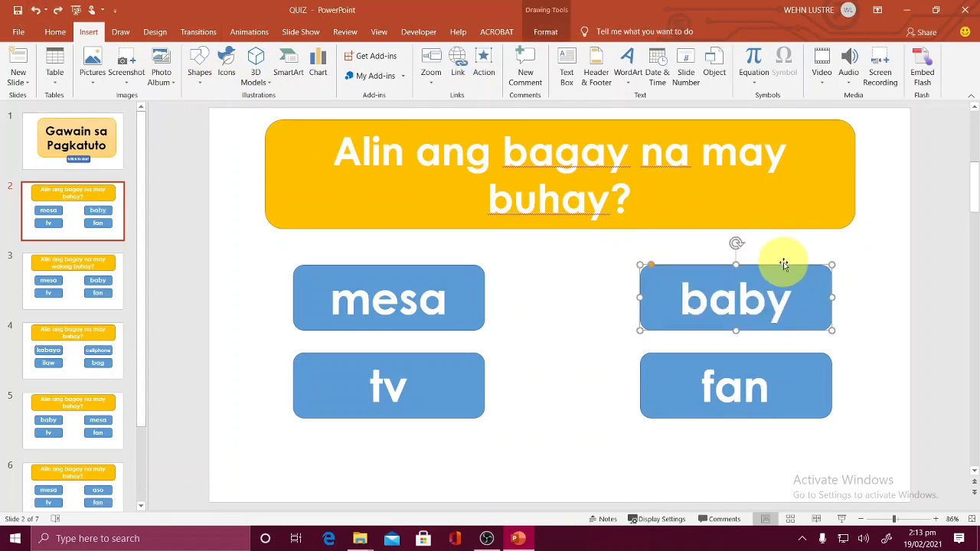
left_click(484, 64)
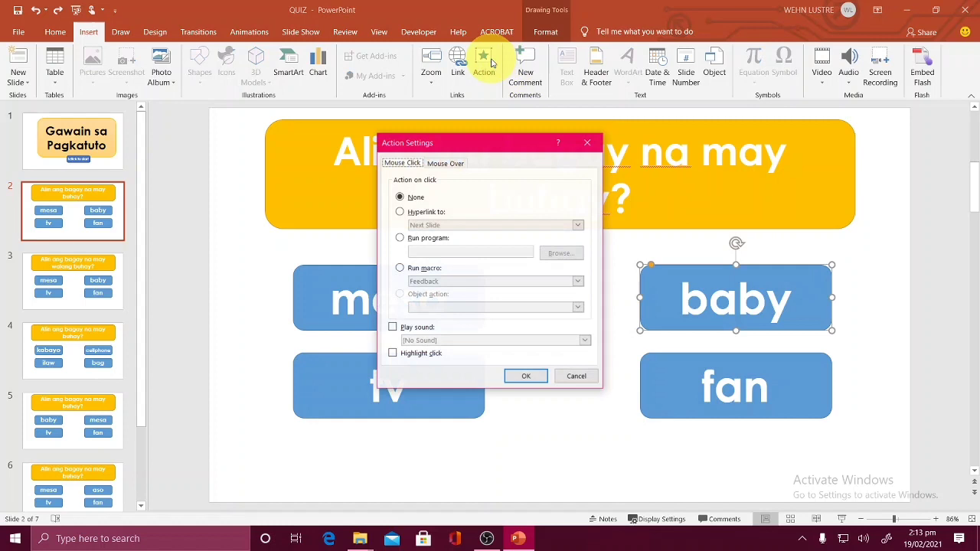
left_click(419, 281)
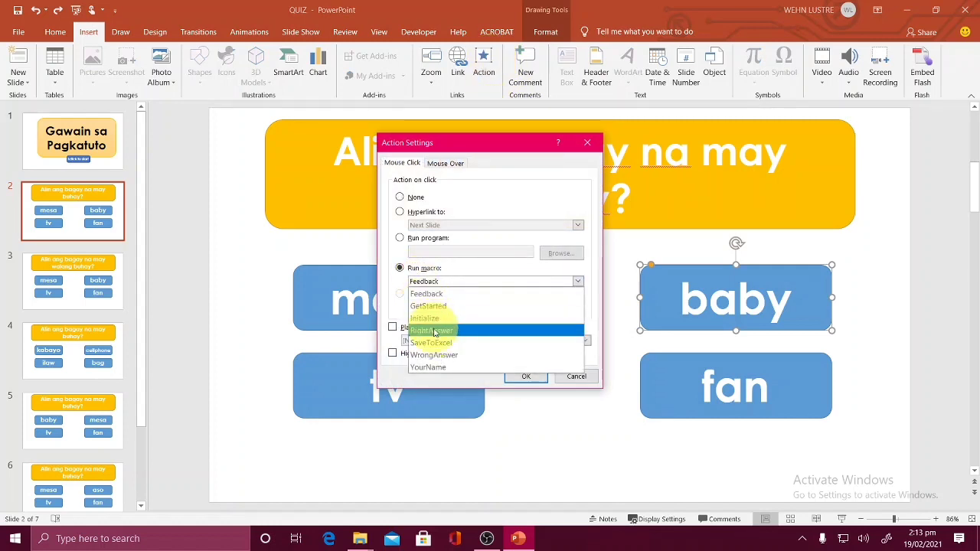
left_click(433, 330)
left_click(524, 377)
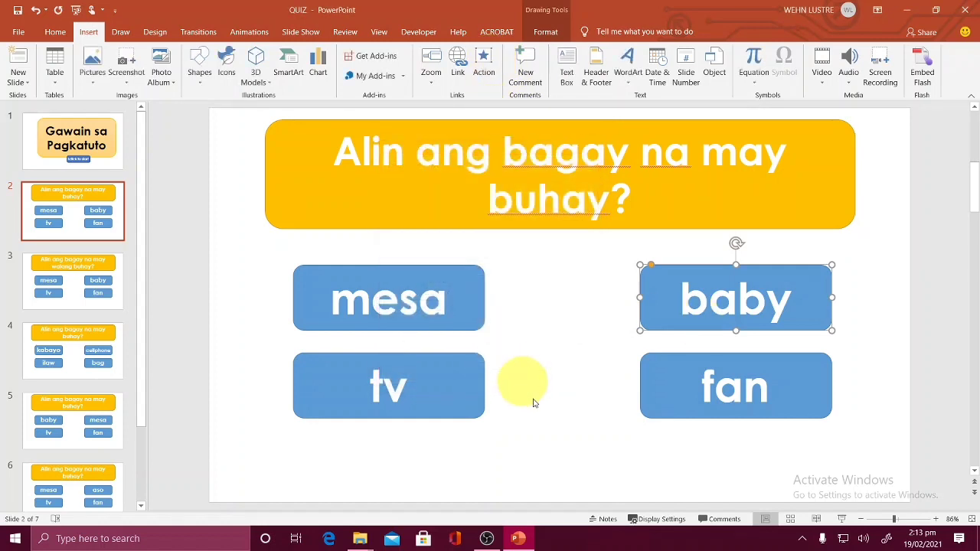
Set both the tv and fan answers to run the WrongAnswer macro
left_click(483, 396)
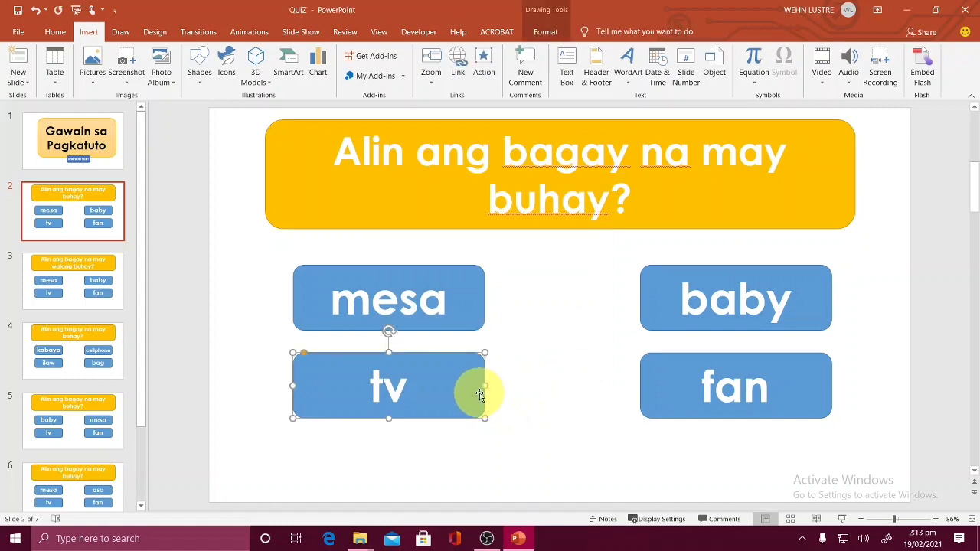
left_click(484, 69)
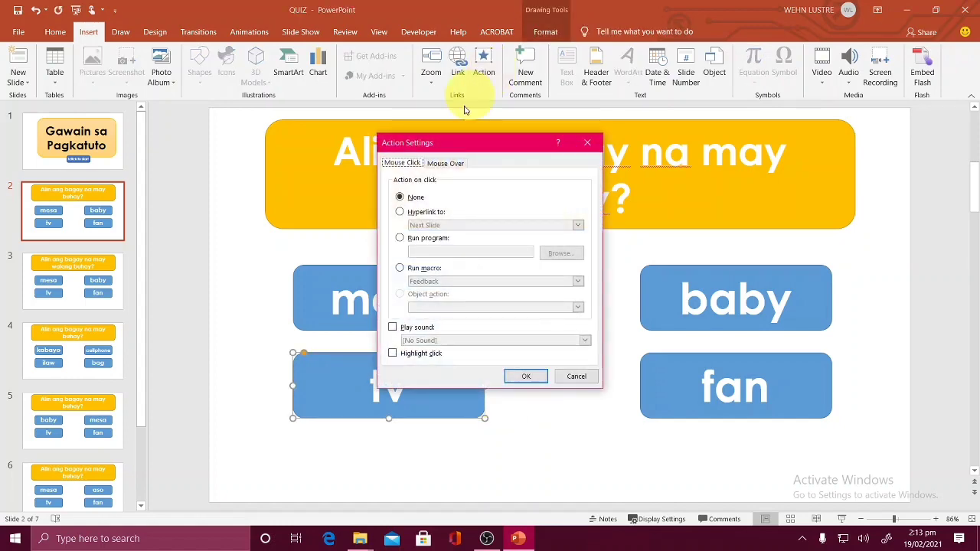
left_click(432, 282)
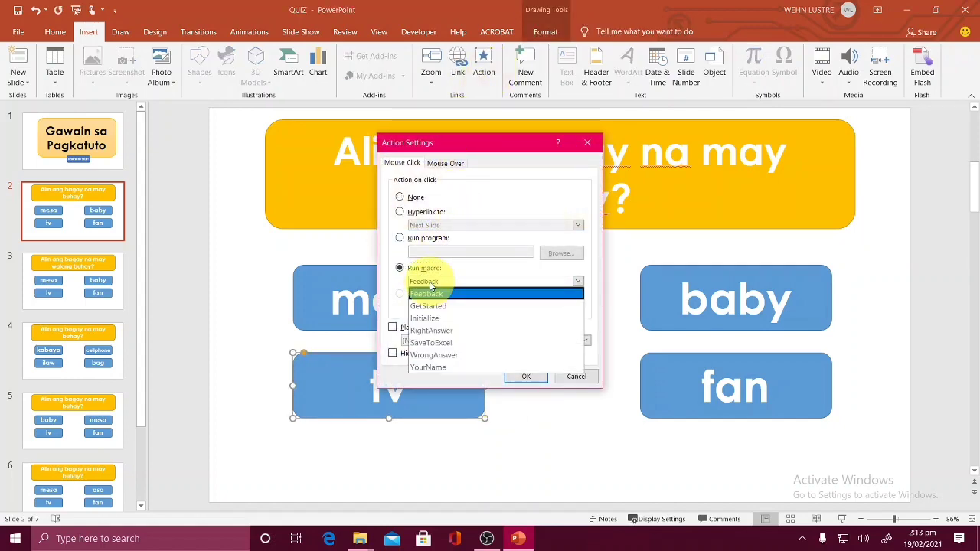
left_click(429, 356)
left_click(526, 377)
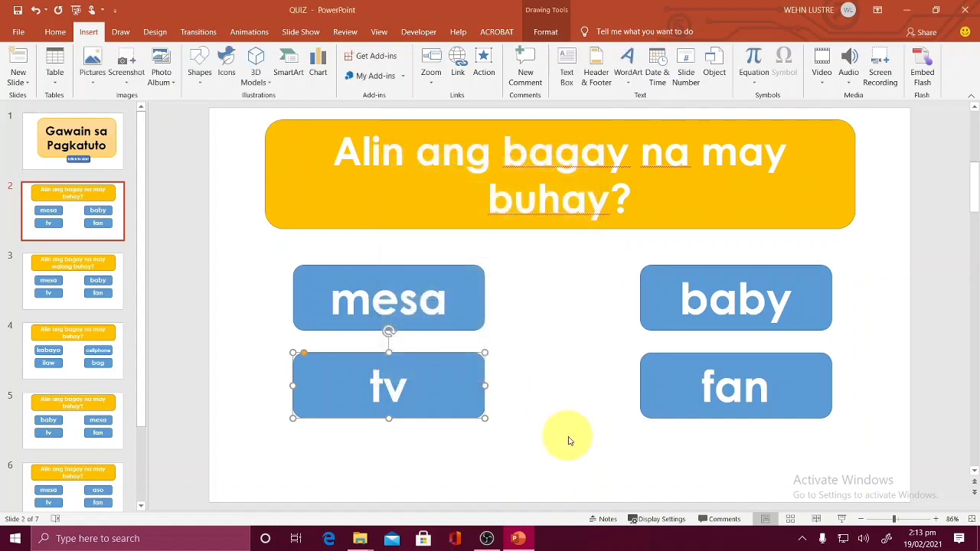
left_click(635, 426)
left_click(643, 411)
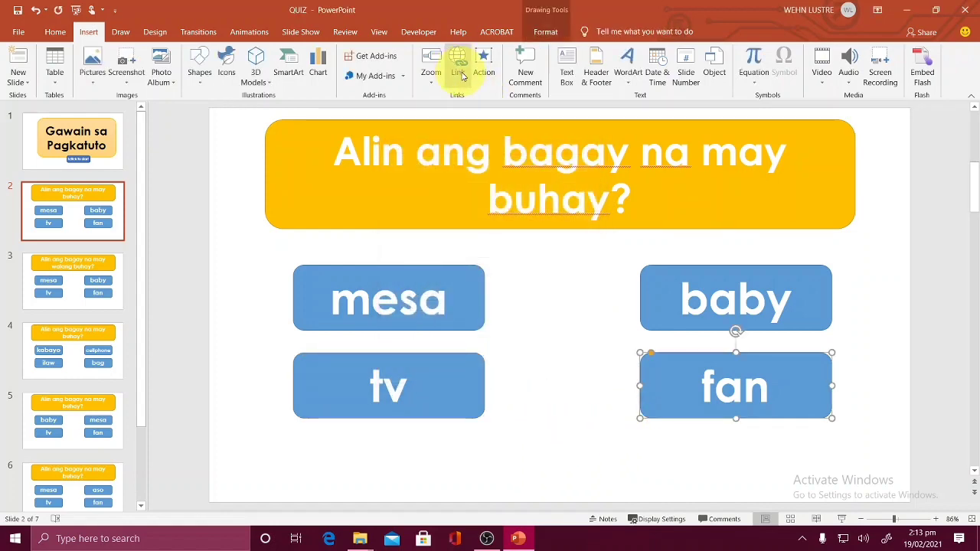
left_click(483, 65)
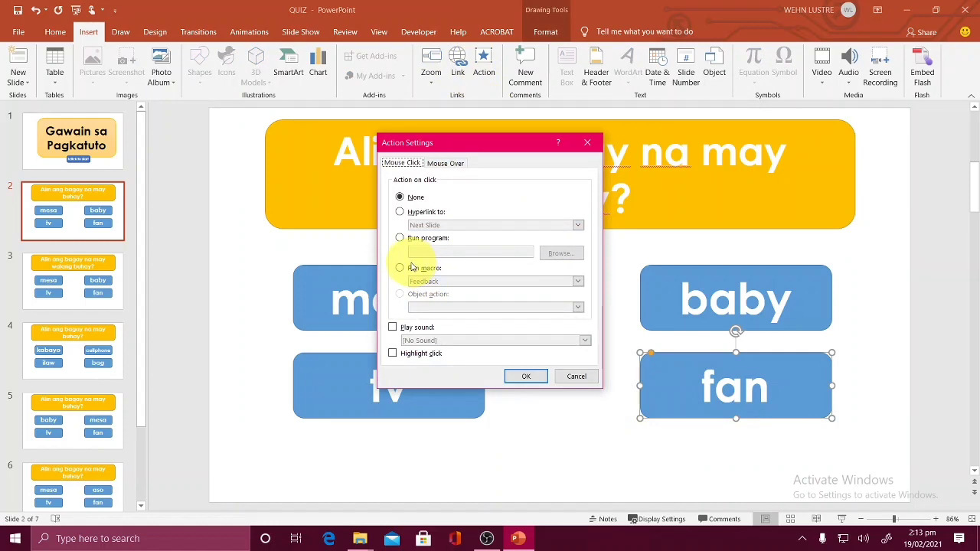
left_click(418, 281)
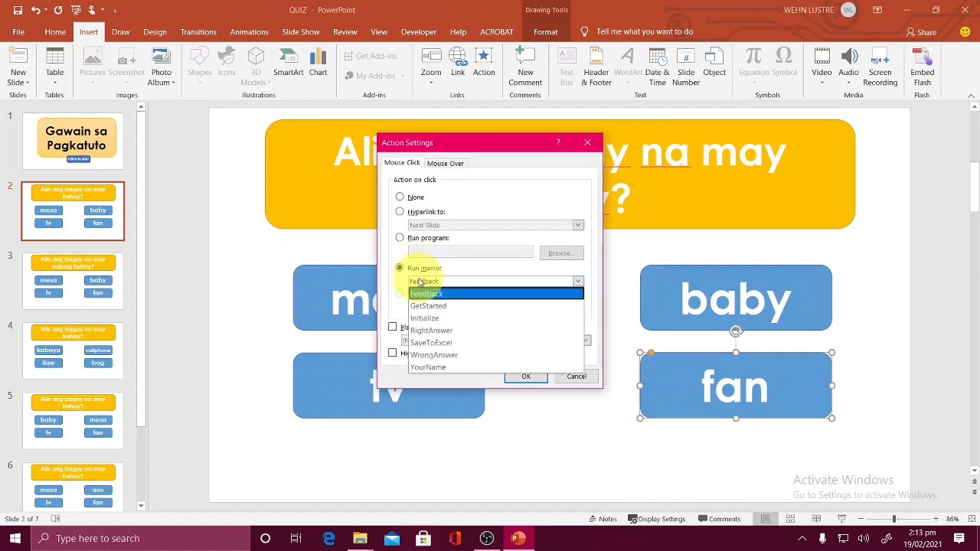
left_click(431, 355)
left_click(526, 377)
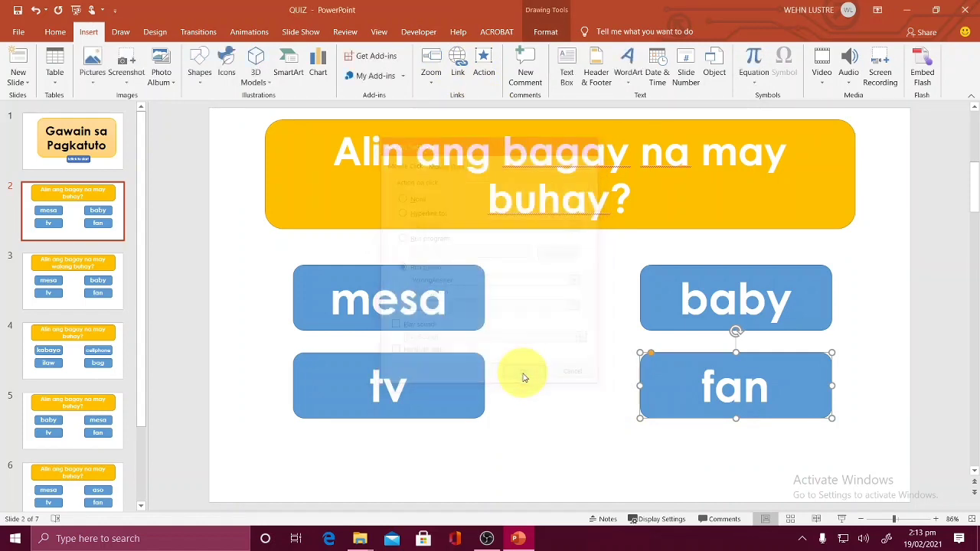
left_click(554, 429)
left_click(100, 298)
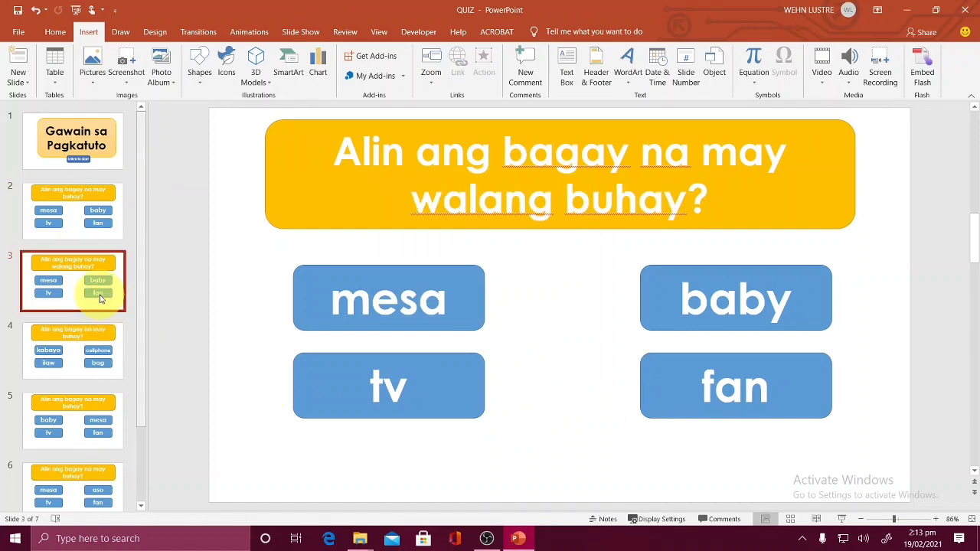
Make slide 3's mesa answer run the RightAnswer macro when clicked
left_click(479, 300)
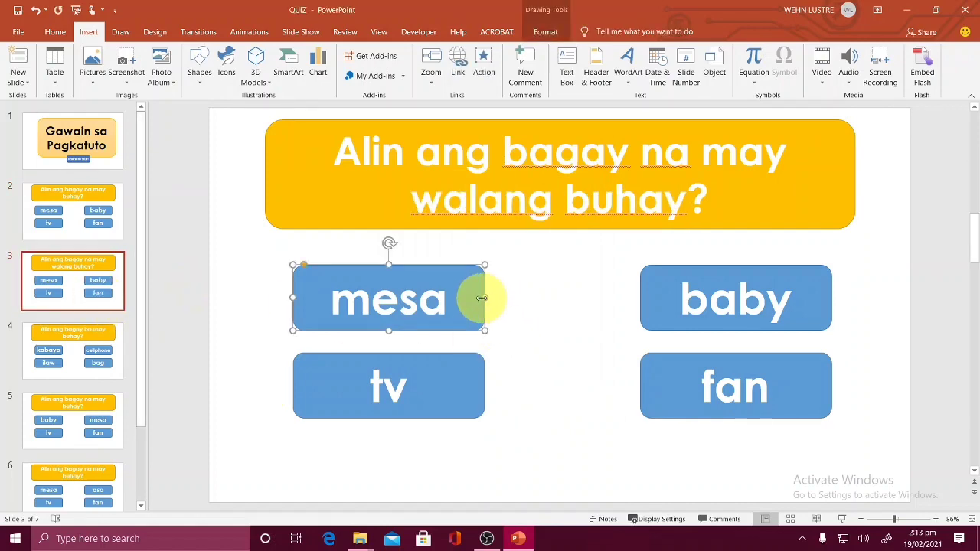
left_click(484, 72)
left_click(426, 270)
left_click(459, 281)
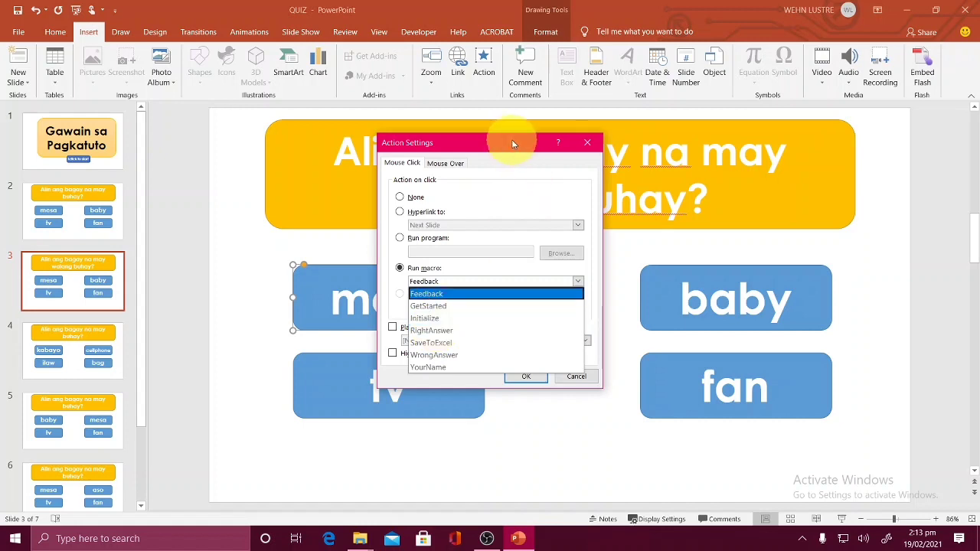
left_click(451, 330)
left_click(510, 375)
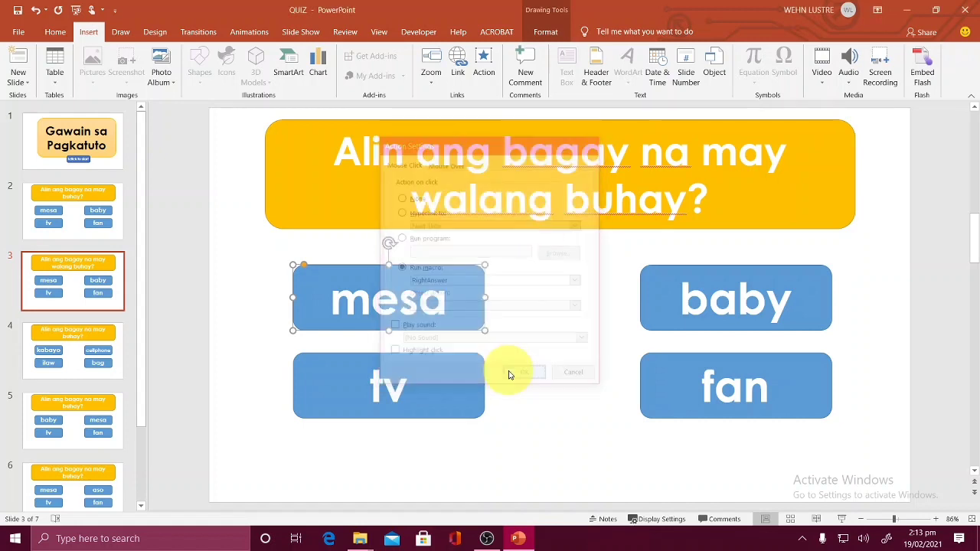
Make the baby answer run the WrongAnswer macro when clicked
left_click(639, 297)
left_click(479, 74)
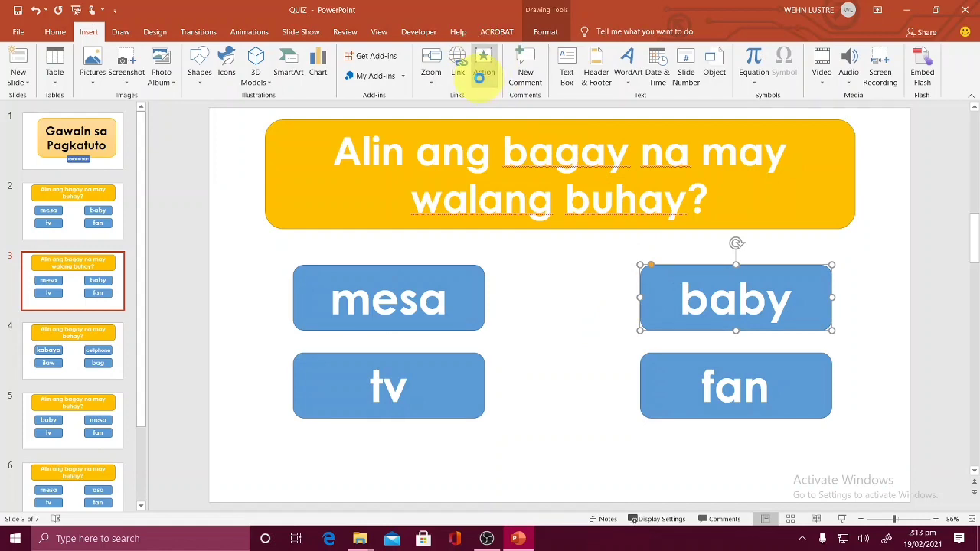
left_click(404, 271)
left_click(422, 281)
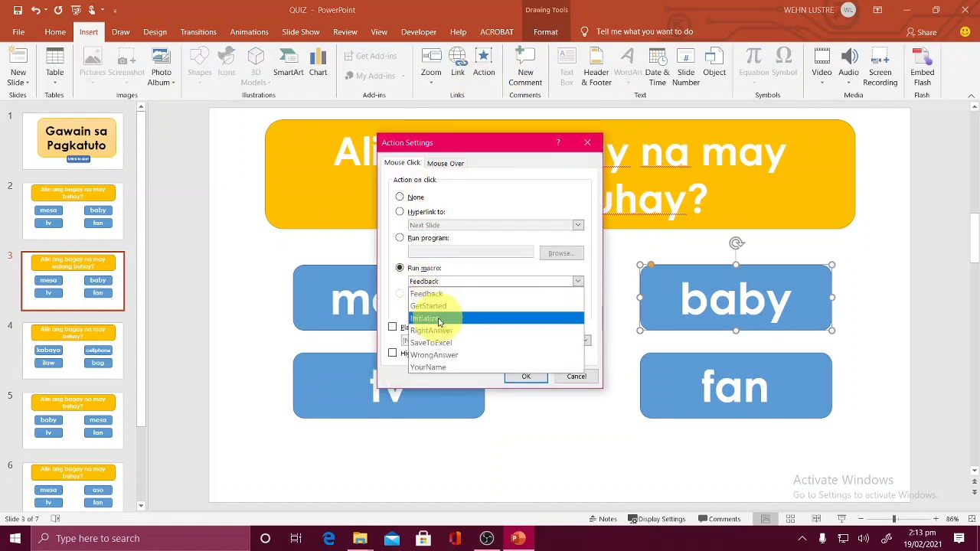
left_click(437, 356)
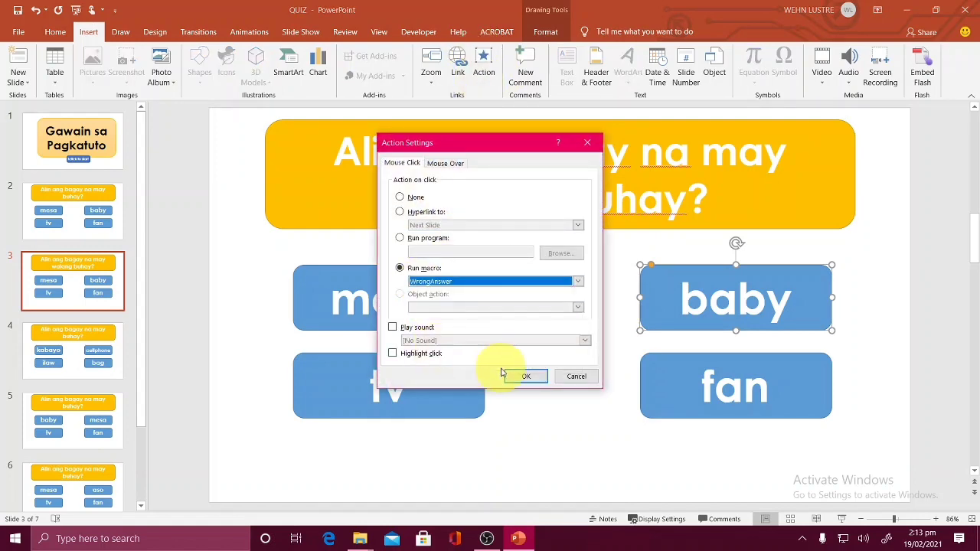
left_click(526, 375)
Retype the tv answer as 'pusa' and the fan answer as 'daga'
double_click(395, 379)
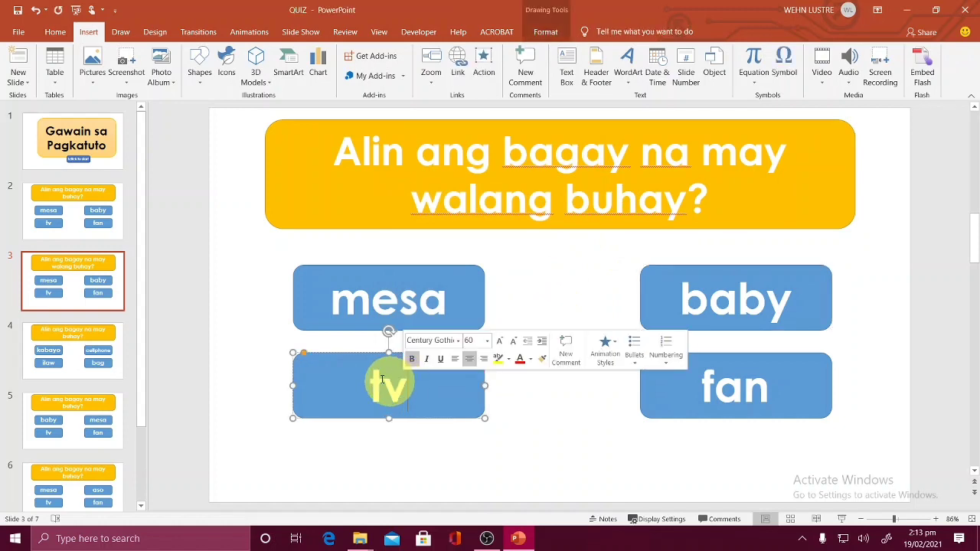
type("pus")
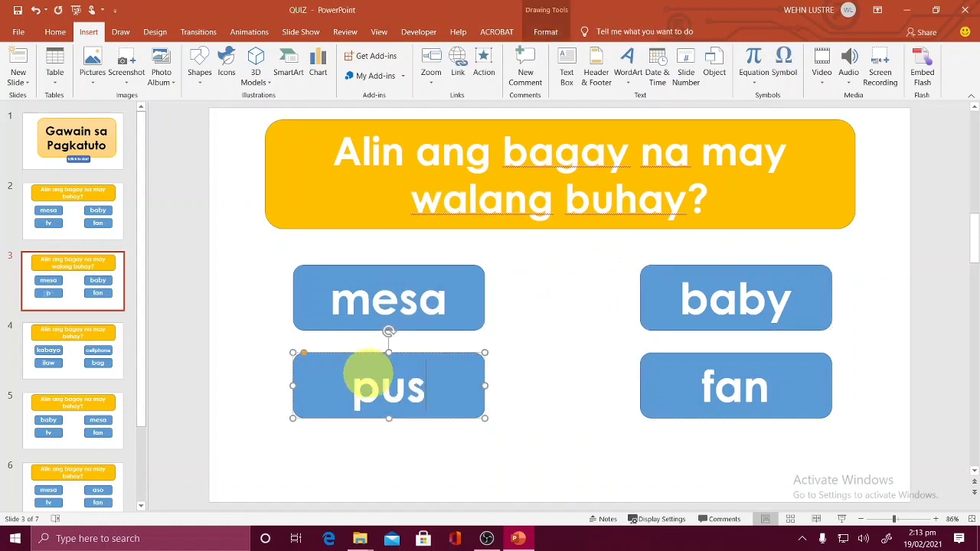
type("a")
left_click(755, 390)
double_click(722, 389)
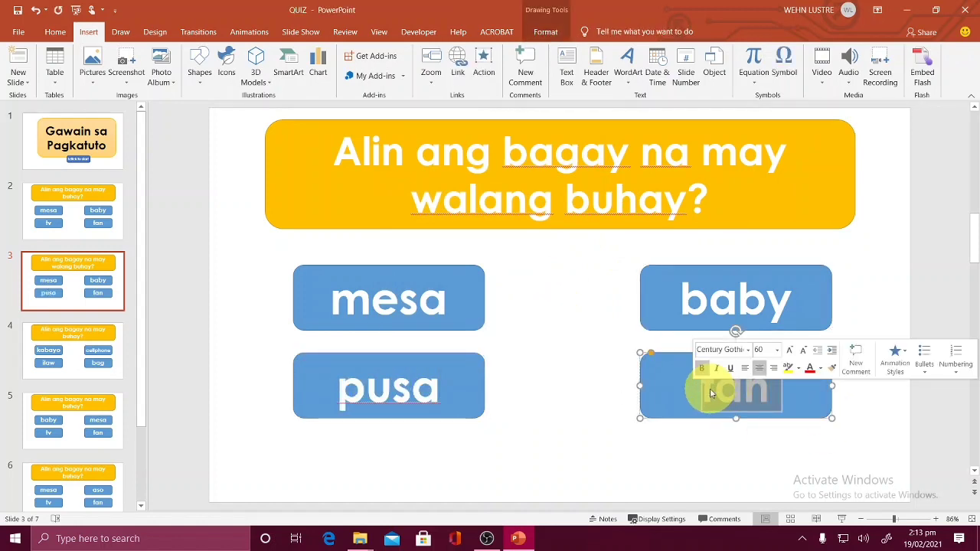
type("daga")
Set the pusa and daga answers to run the WrongAnswer macro
left_click(416, 382)
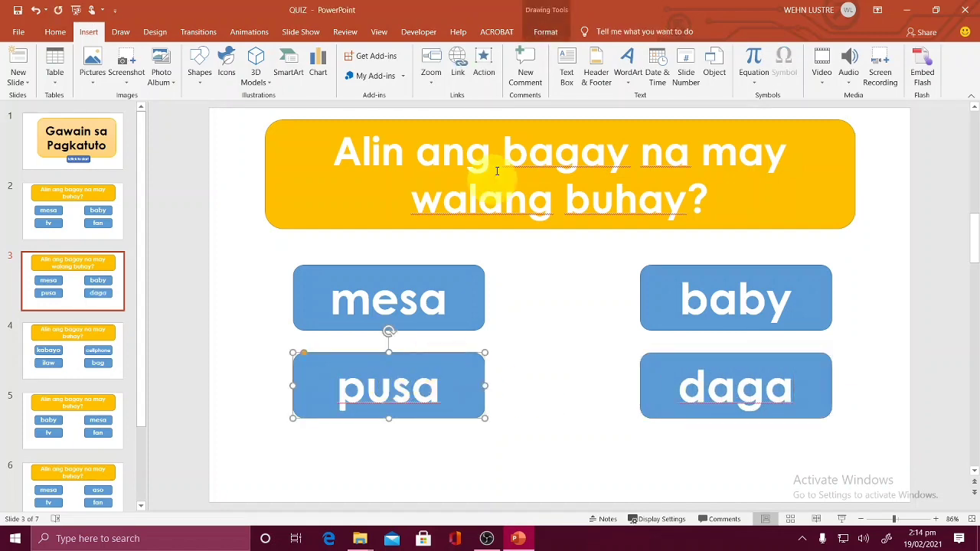
left_click(483, 65)
left_click(411, 270)
left_click(423, 280)
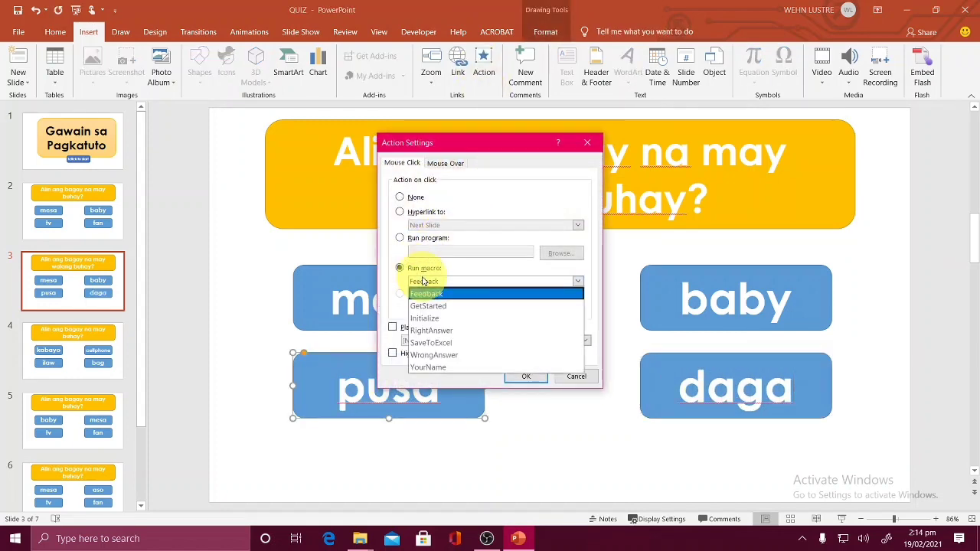
left_click(442, 343)
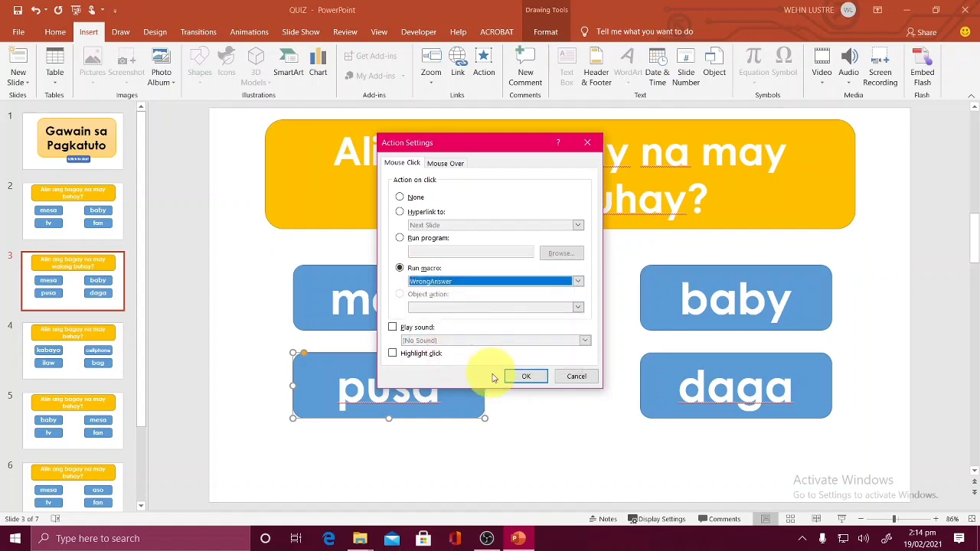
left_click(526, 376)
left_click(679, 371)
left_click(484, 77)
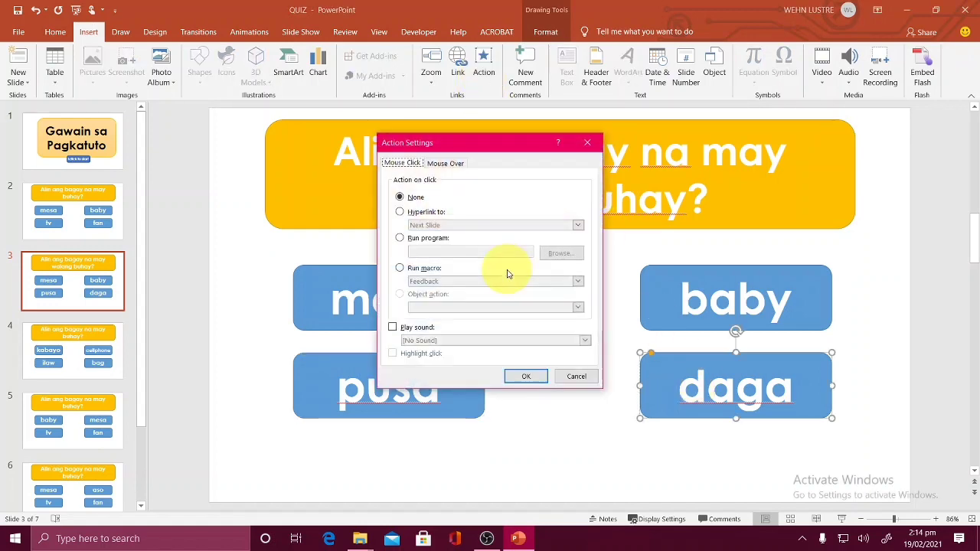
left_click(427, 281)
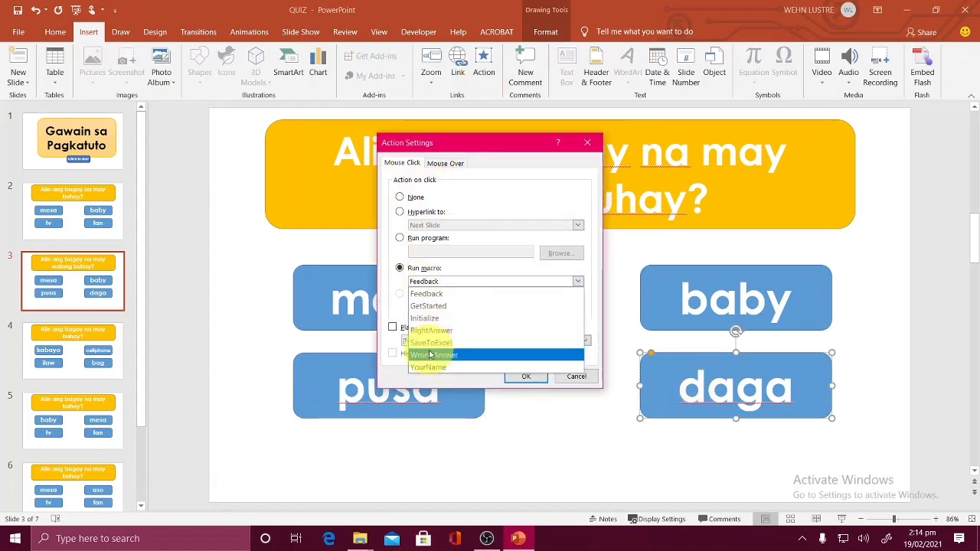
left_click(417, 350)
left_click(524, 376)
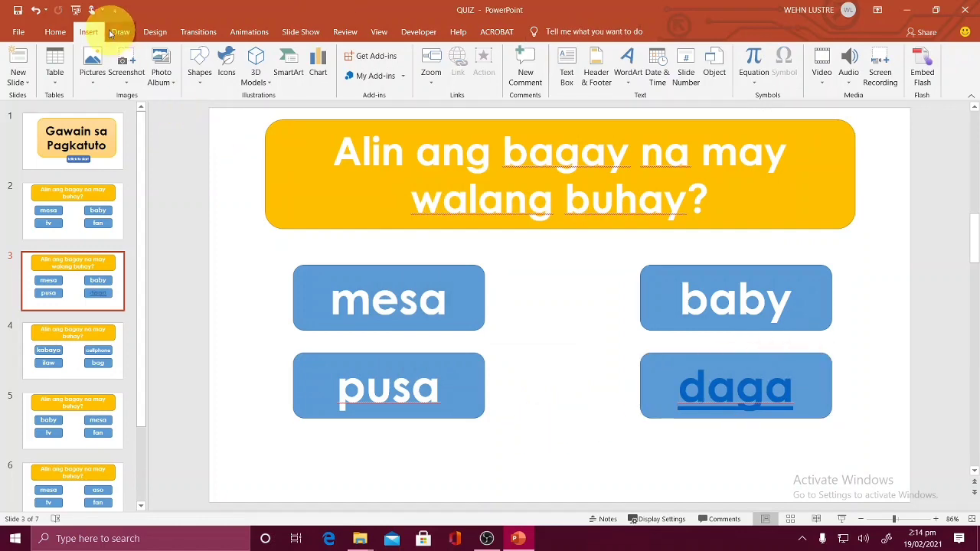
Undo the hyperlink underline on daga and reassign its WrongAnswer macro
left_click(34, 9)
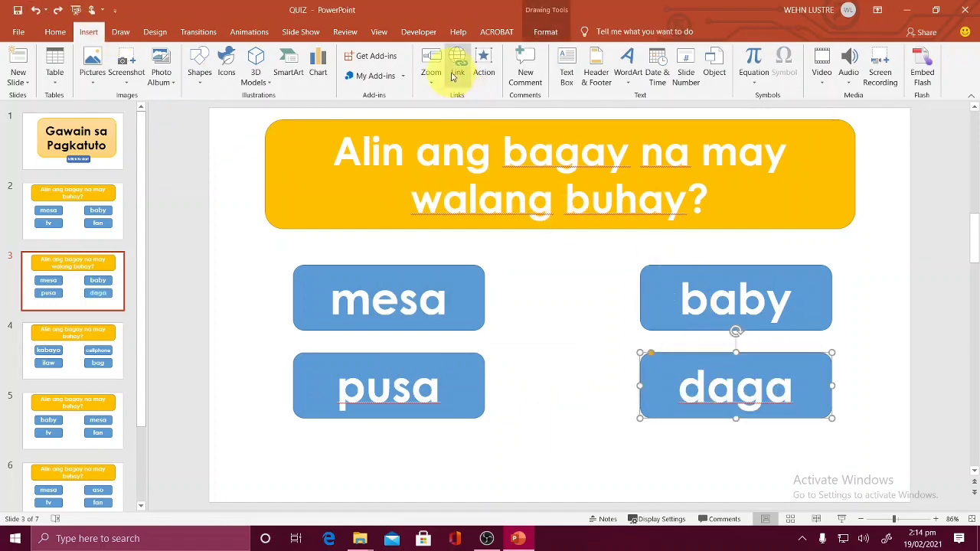
left_click(485, 67)
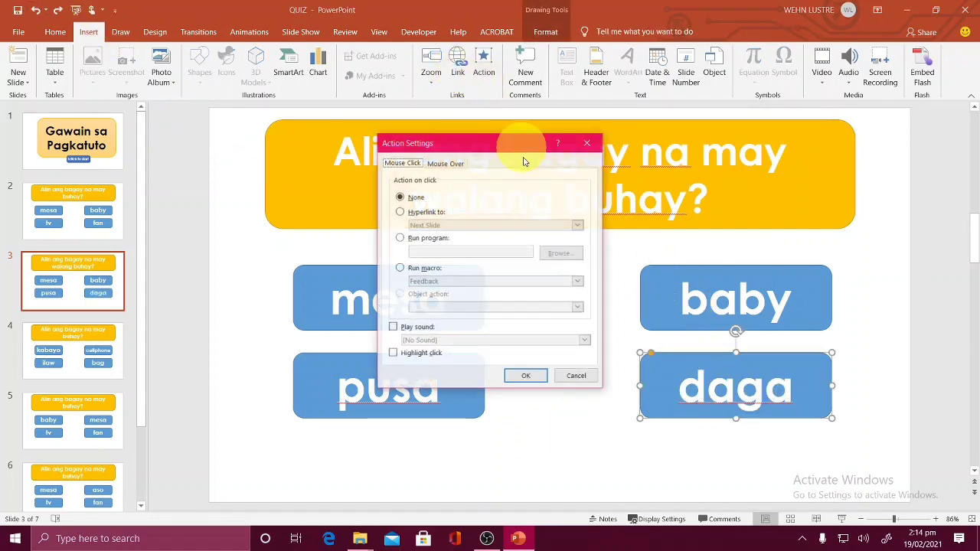
left_click(411, 273)
left_click(417, 281)
left_click(459, 339)
left_click(515, 376)
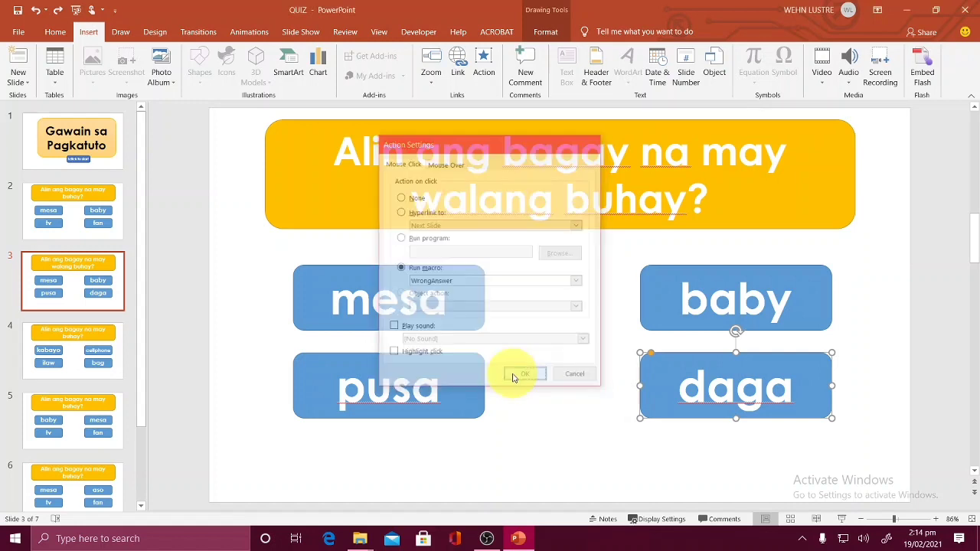
On slide 4, make the kabayo answer run the RightAnswer macro
left_click(63, 346)
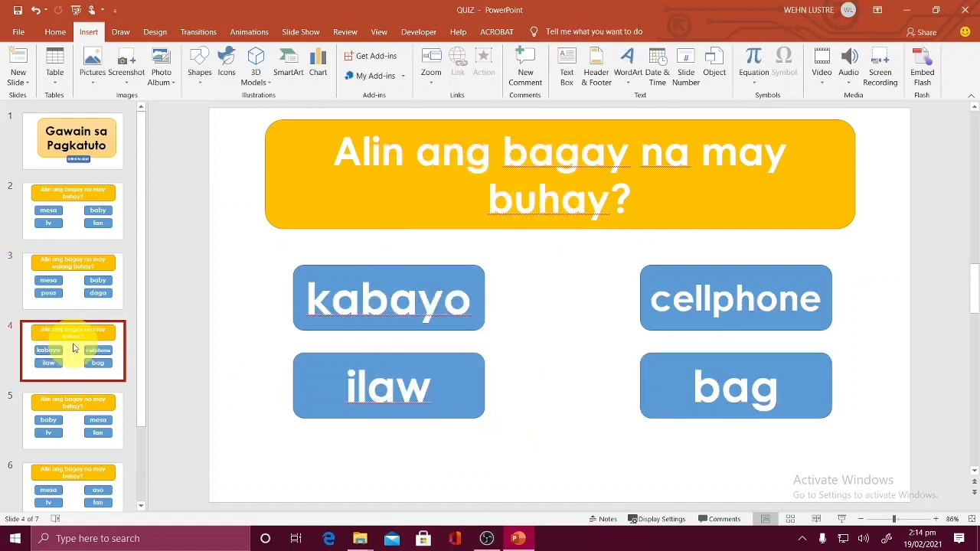
left_click(569, 321)
left_click(472, 283)
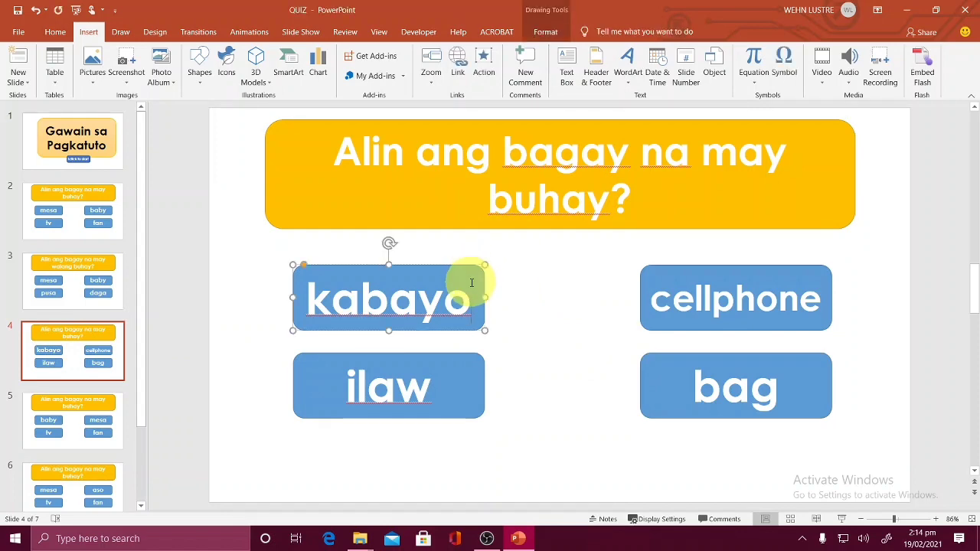
left_click(484, 72)
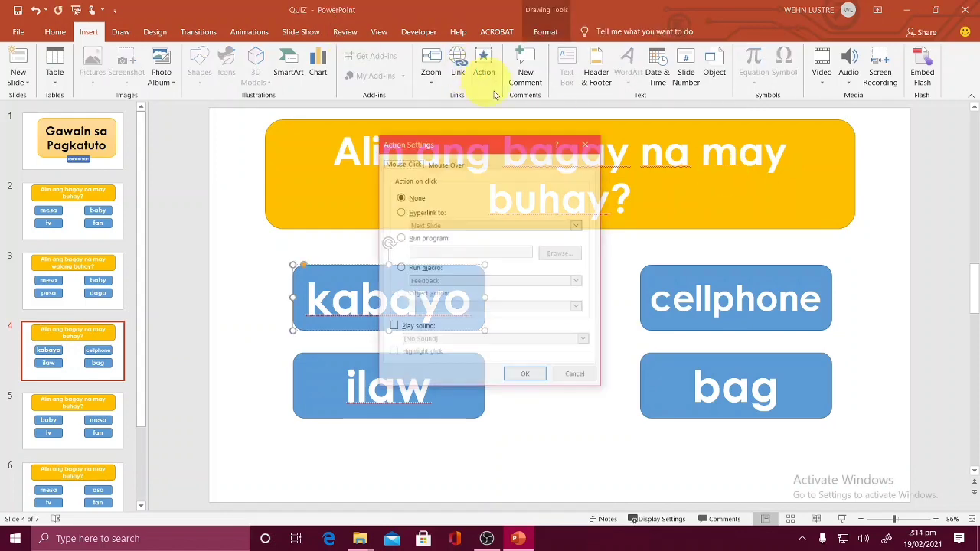
left_click(425, 269)
left_click(425, 281)
left_click(429, 329)
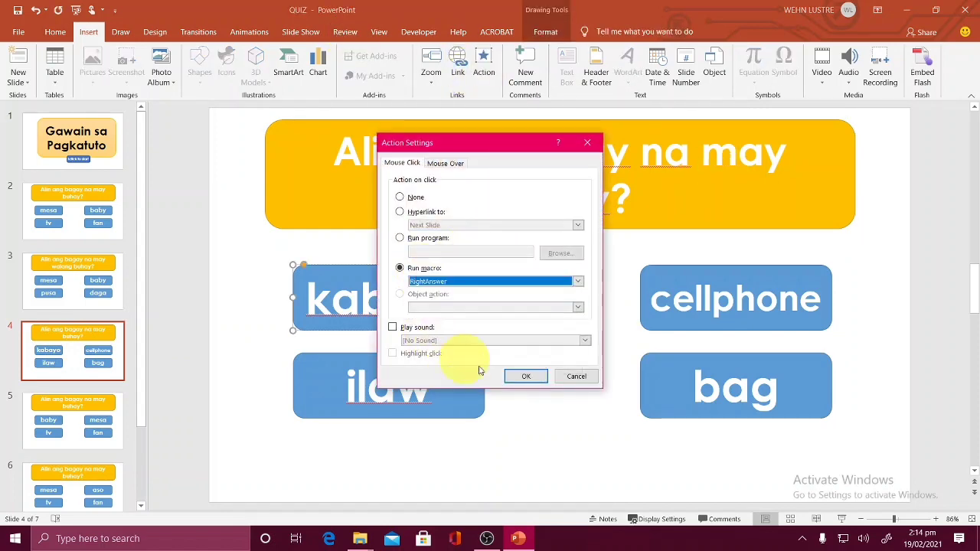
left_click(526, 376)
Make the cellphone answer run RightAnswer, reassigning it after undoing hyperlink styling
left_click(711, 299)
left_click(483, 72)
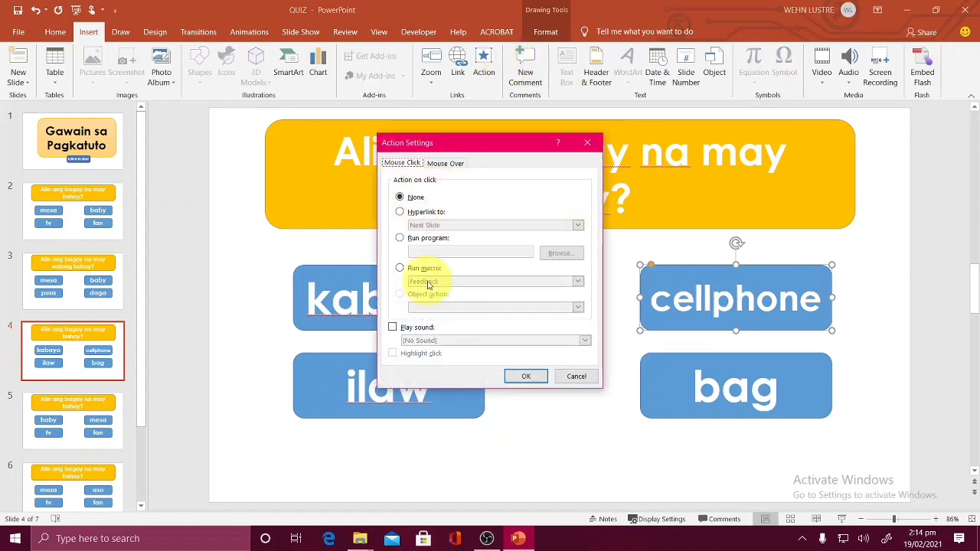
left_click(412, 268)
left_click(425, 281)
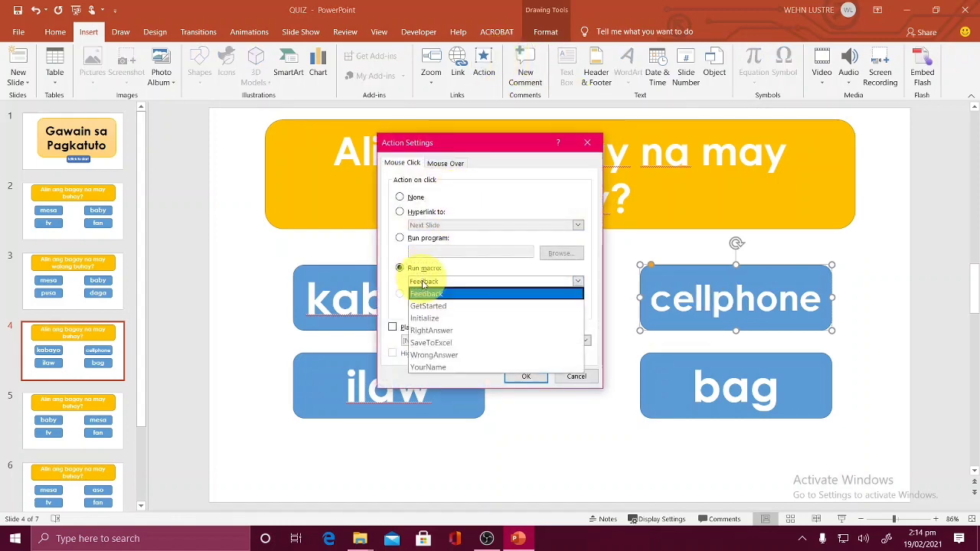
left_click(428, 329)
left_click(526, 379)
left_click(482, 389)
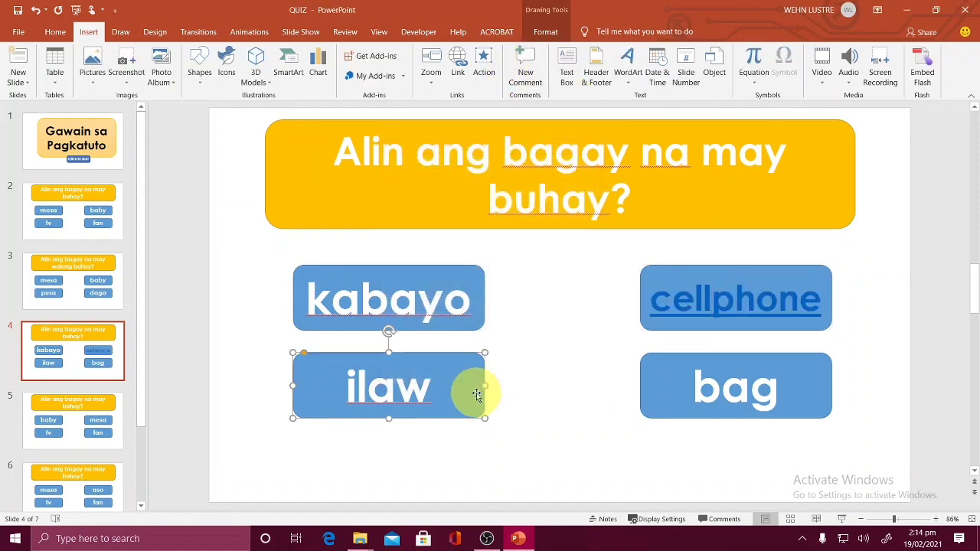
left_click(732, 289)
left_click(35, 10)
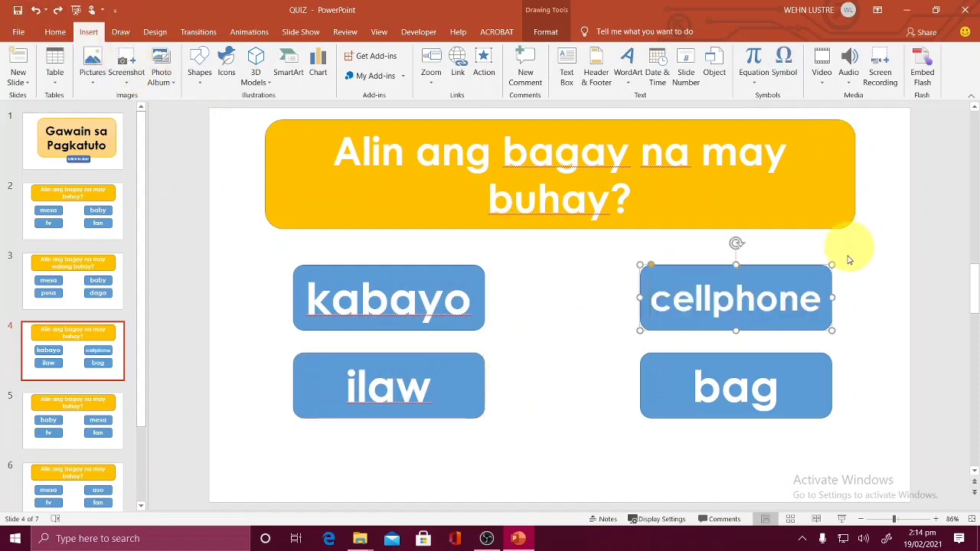
left_click(483, 67)
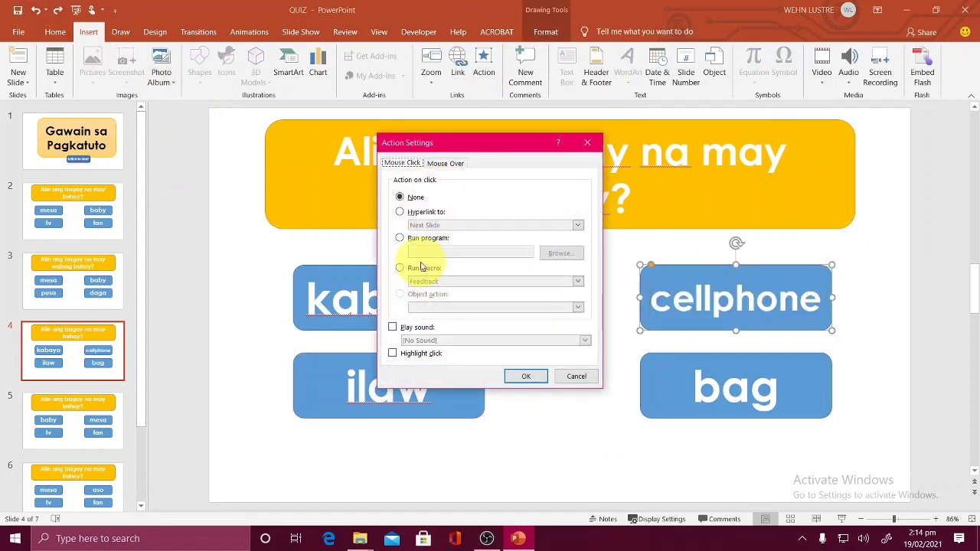
left_click(421, 267)
left_click(425, 281)
left_click(421, 341)
left_click(526, 377)
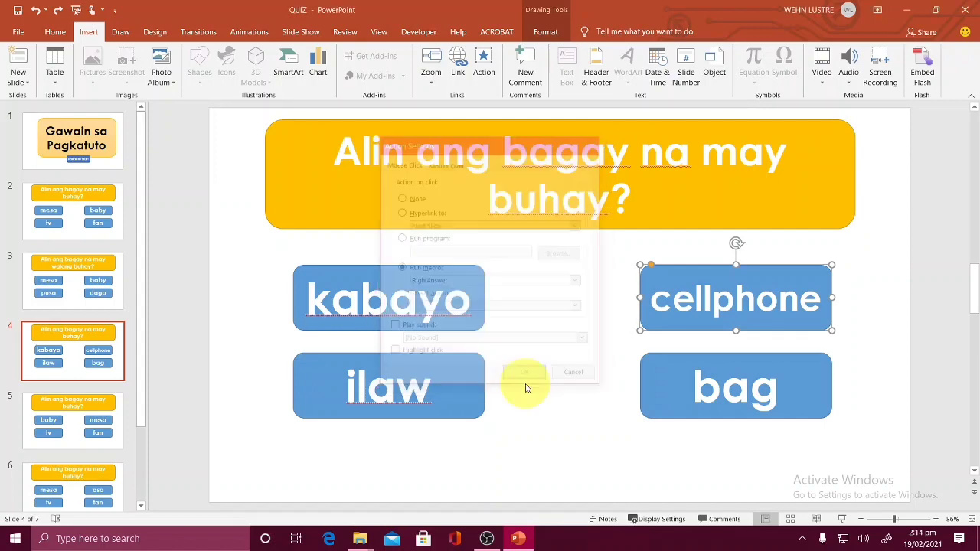
Assign run-macro click actions to the ilaw and bag answers
left_click(480, 392)
left_click(484, 67)
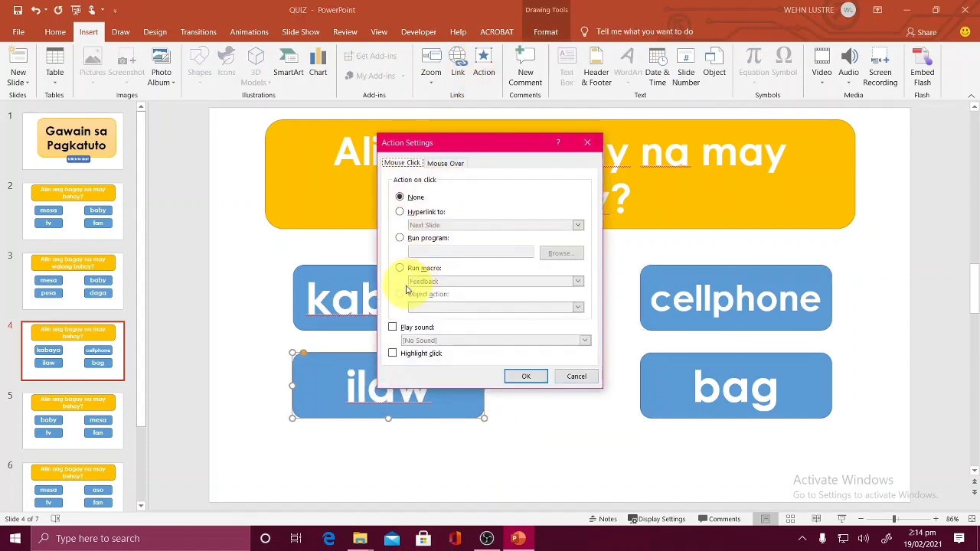
left_click(399, 268)
left_click(422, 281)
left_click(432, 352)
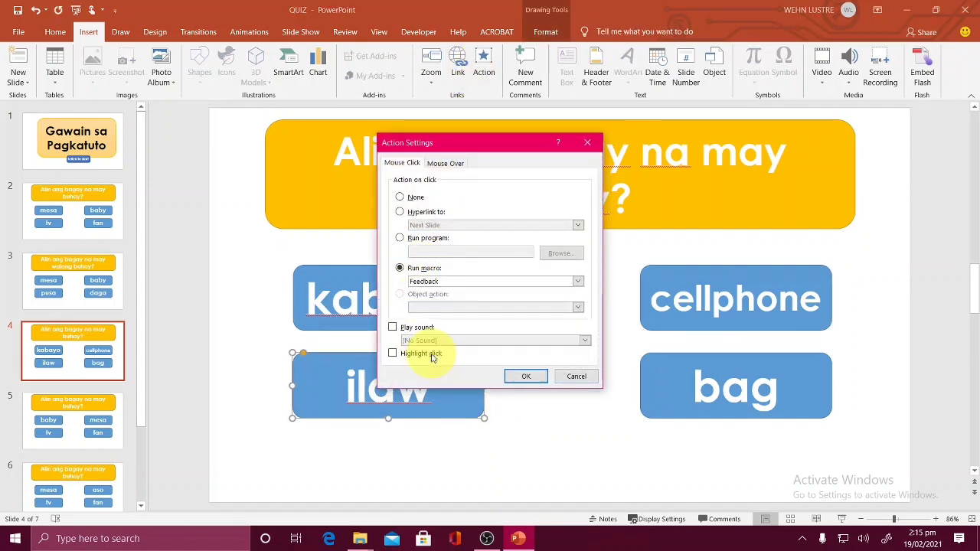
left_click(526, 376)
left_click(678, 409)
left_click(484, 68)
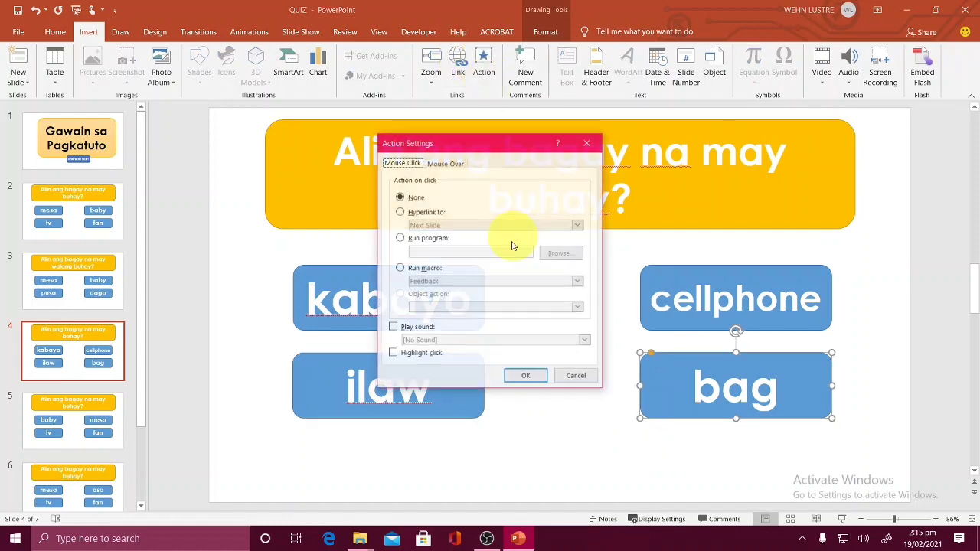
left_click(430, 281)
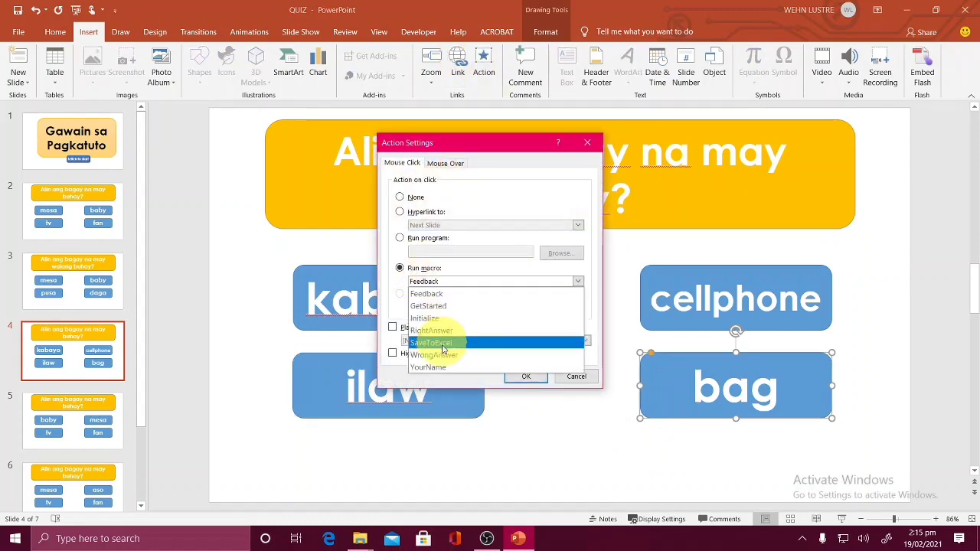
left_click(433, 345)
left_click(526, 376)
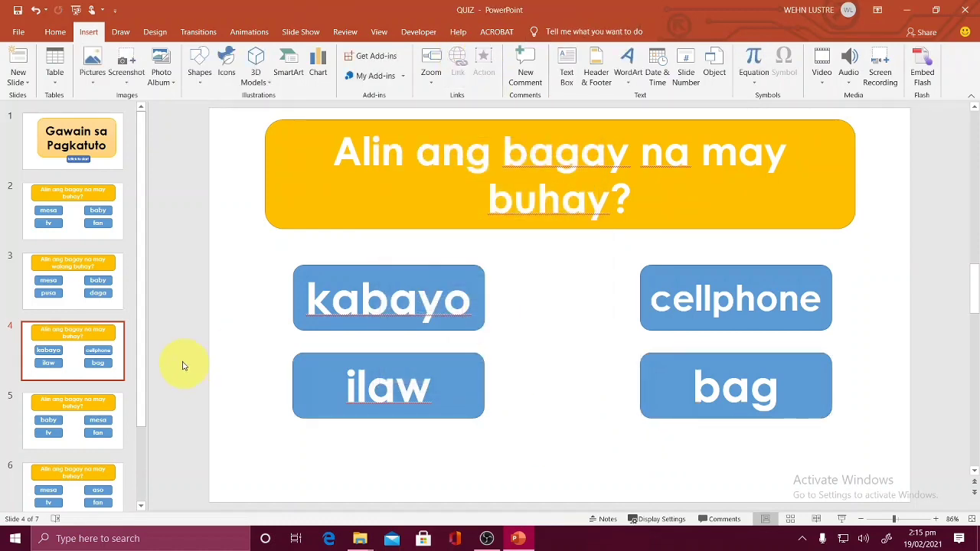
left_click(27, 414)
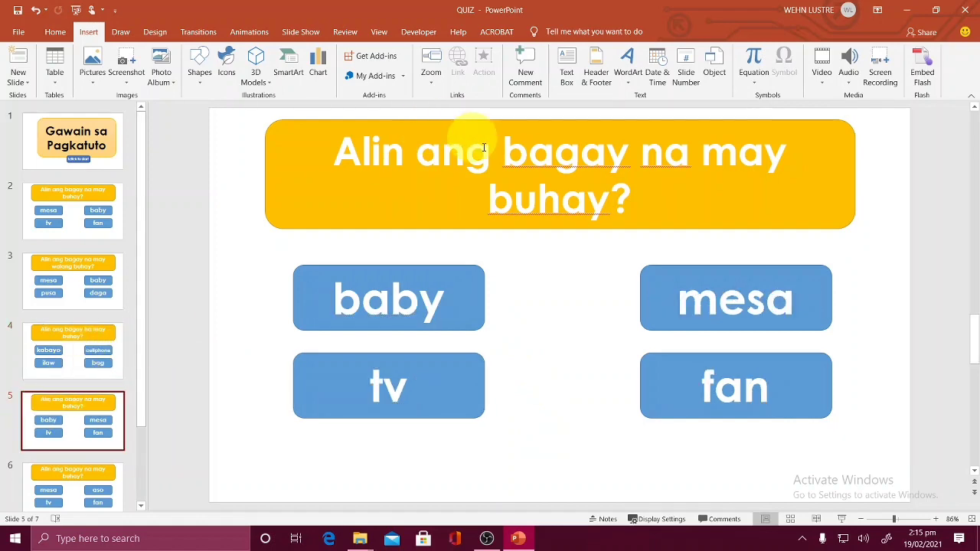
Make the baby button on slide 5 run the RightAnswer macro when clicked
left_click(461, 268)
left_click(478, 76)
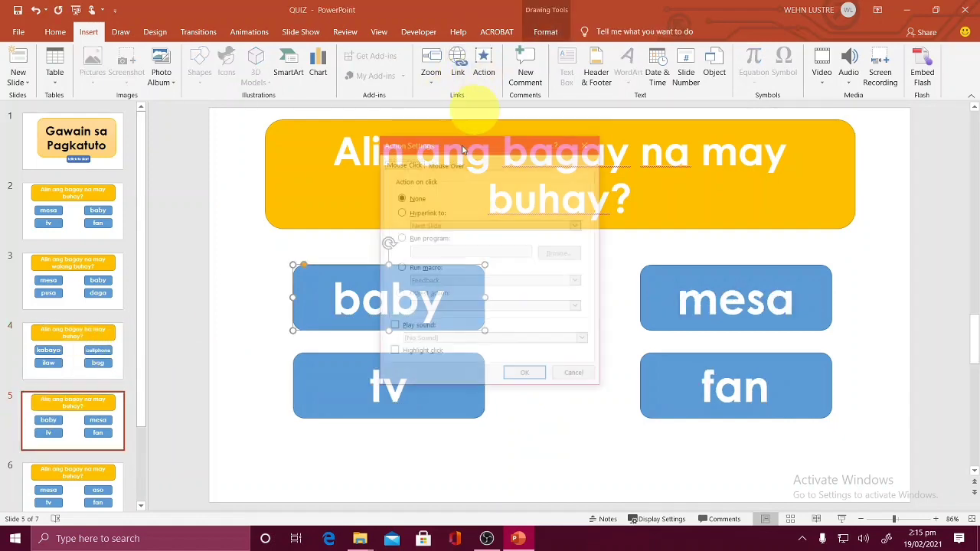
left_click(421, 282)
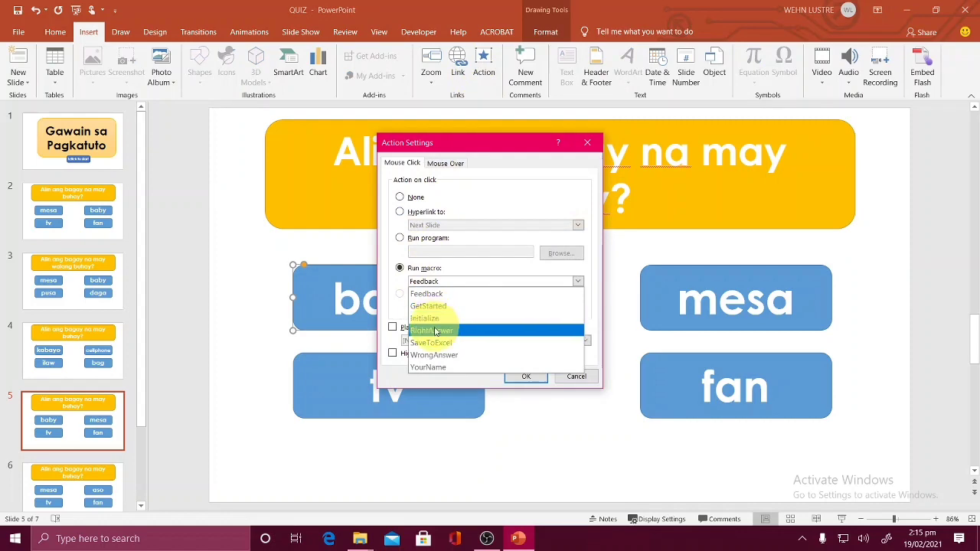
left_click(451, 329)
left_click(523, 376)
Make the mesa button run the WrongAnswer macro when clicked
left_click(672, 327)
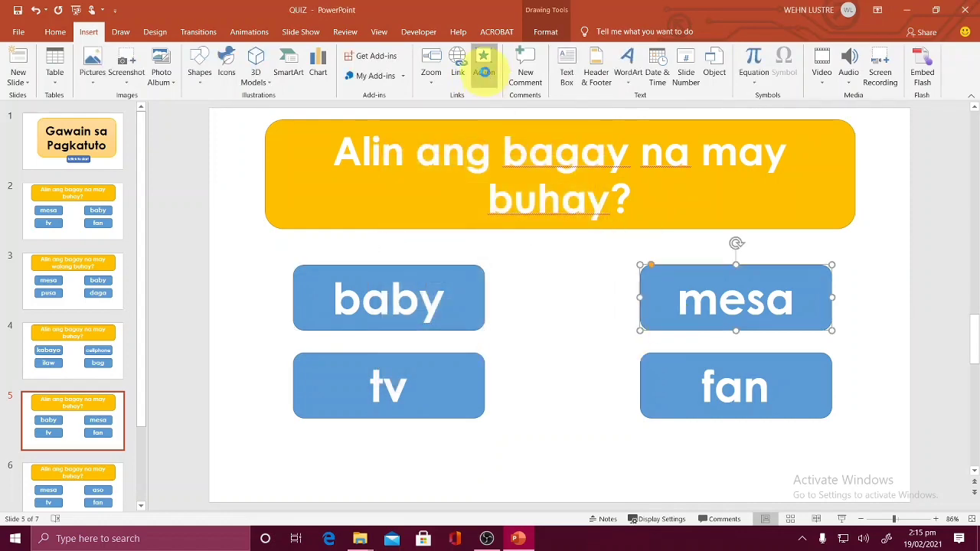
left_click(483, 72)
left_click(431, 267)
left_click(422, 281)
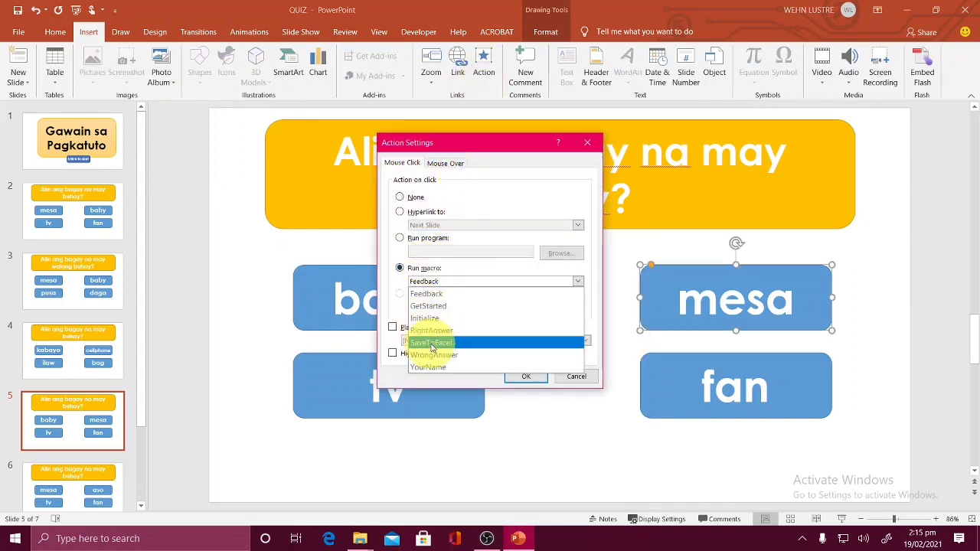
left_click(433, 350)
left_click(515, 375)
Assign the tv button its answer macro as a click action
left_click(466, 388)
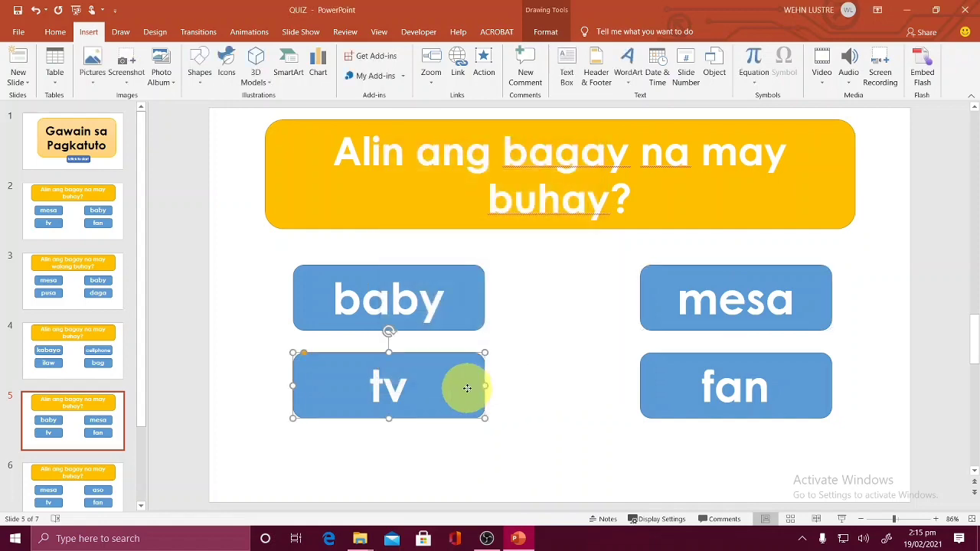
left_click(484, 63)
left_click(431, 268)
left_click(464, 282)
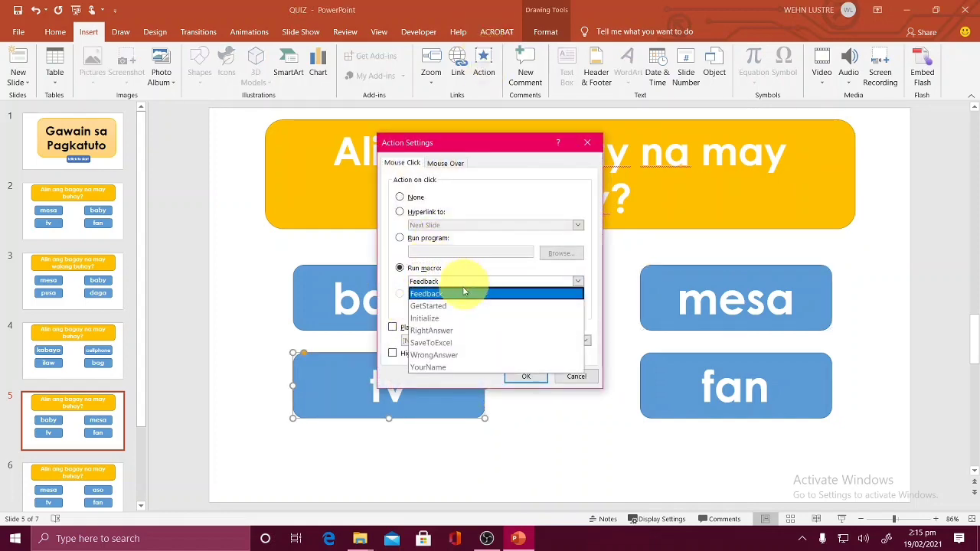
left_click(460, 328)
left_click(526, 376)
Make the fan button run WrongAnswer when clicked, then move to slide 6
left_click(643, 362)
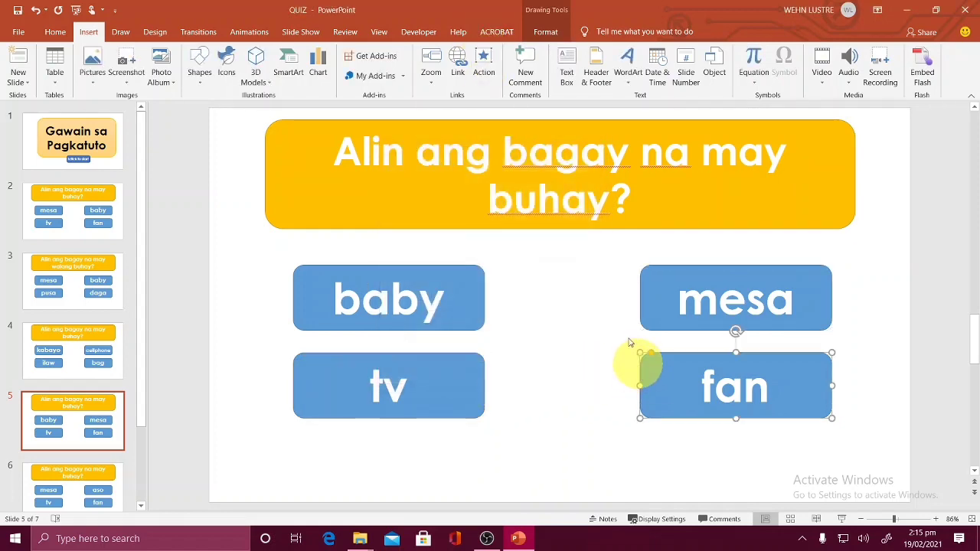
left_click(464, 69)
left_click(683, 156)
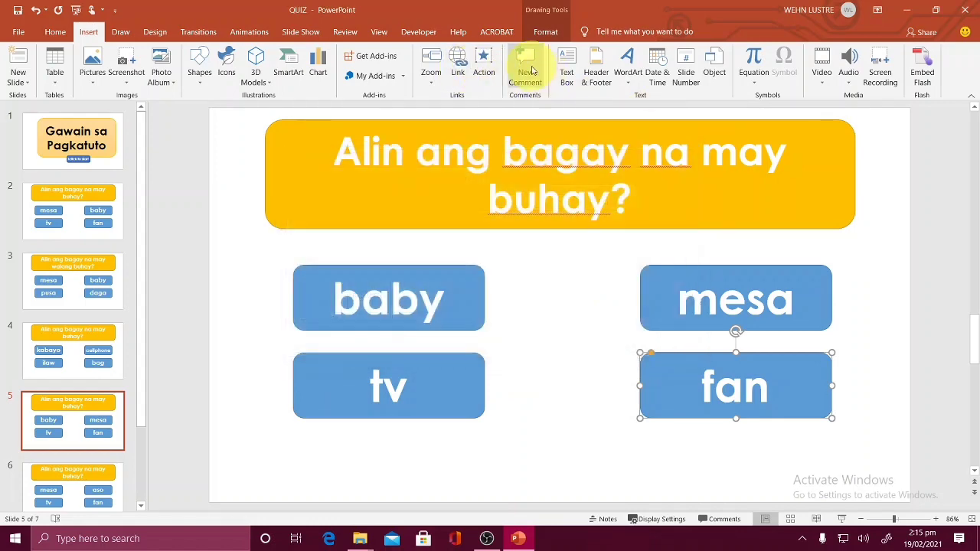
left_click(484, 65)
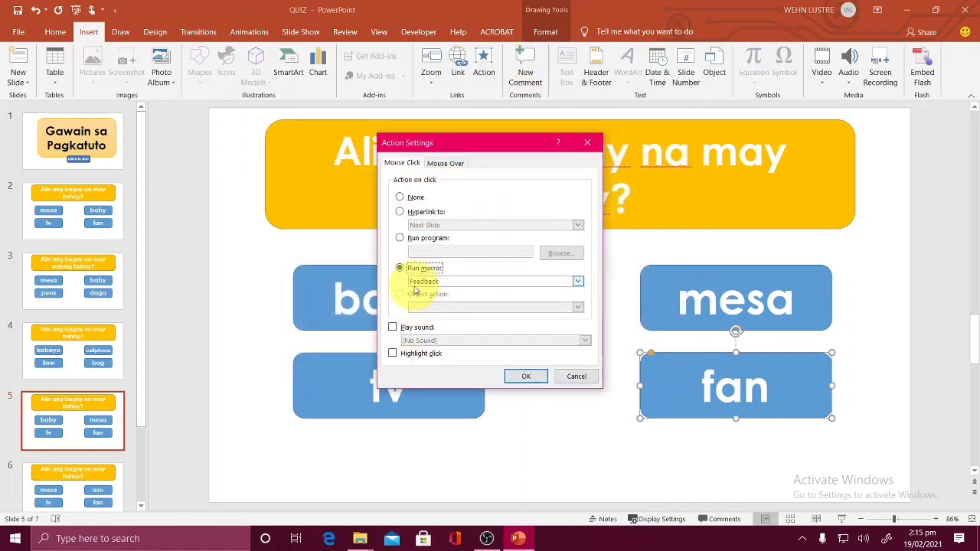
left_click(429, 282)
left_click(425, 339)
left_click(528, 377)
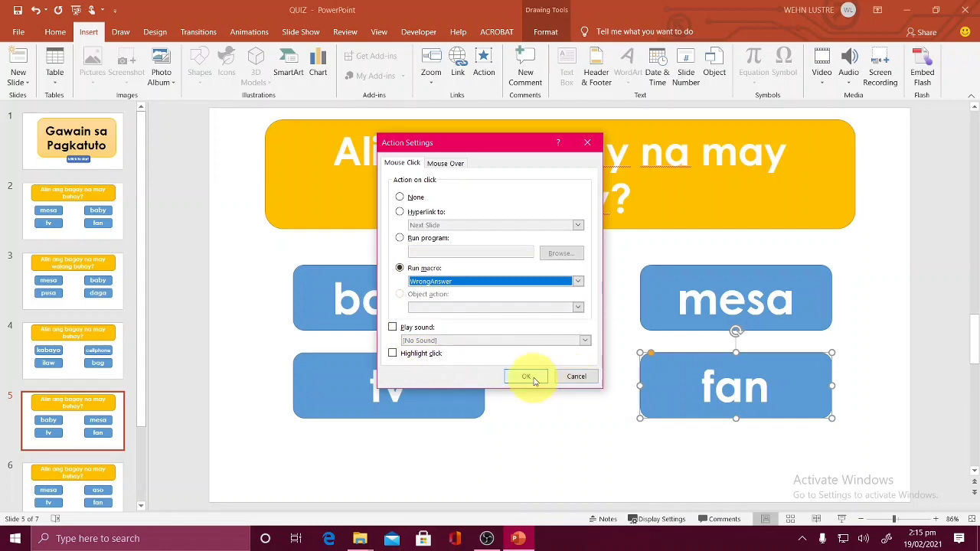
left_click(107, 471)
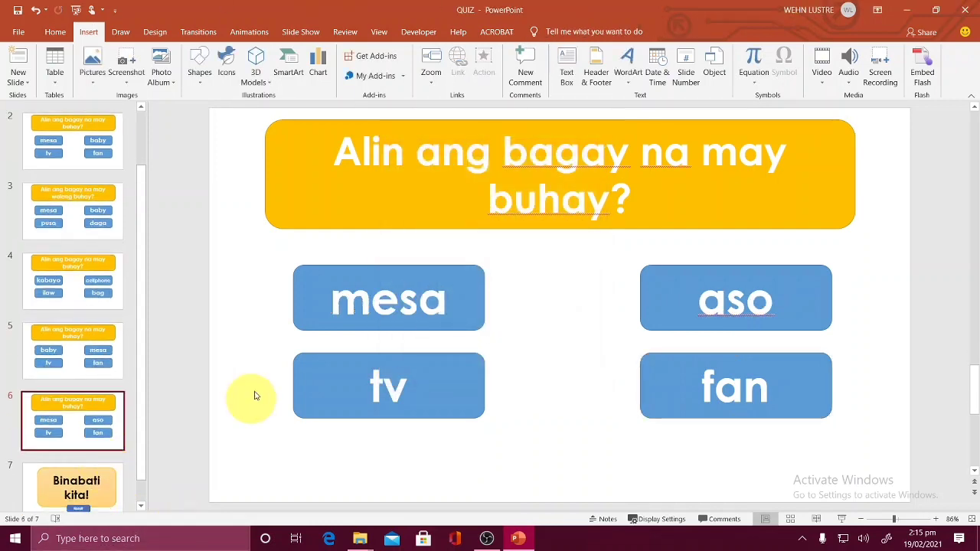
Make the mesa button on slide 6 run the WrongAnswer macro when clicked
left_click(385, 268)
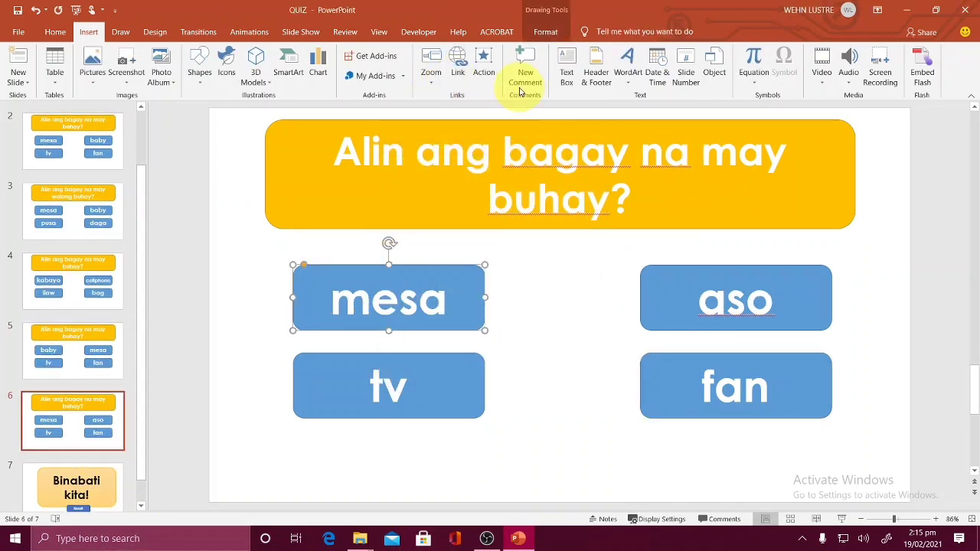
left_click(495, 79)
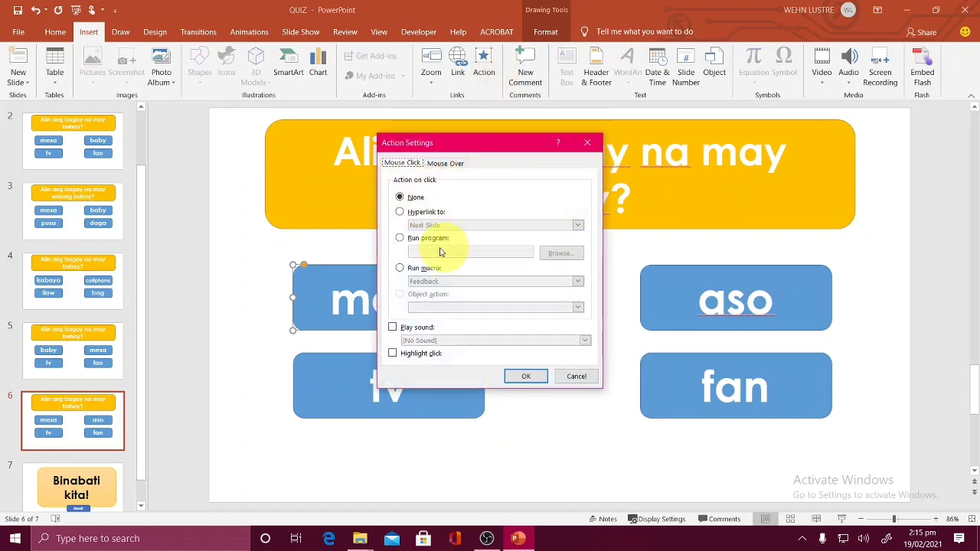
left_click(400, 268)
left_click(417, 281)
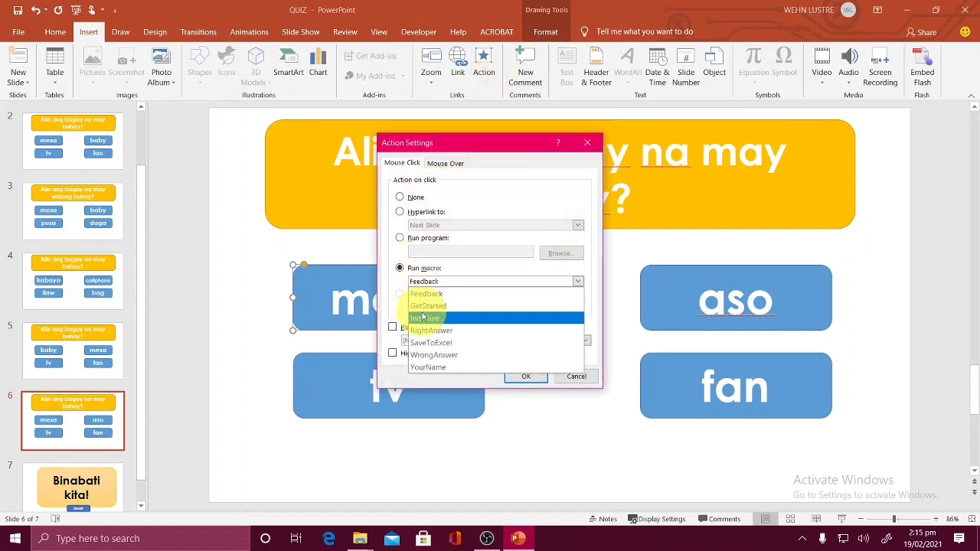
left_click(428, 354)
left_click(511, 376)
Give the aso button the WrongAnswer macro instead of Feedback
left_click(656, 323)
left_click(483, 77)
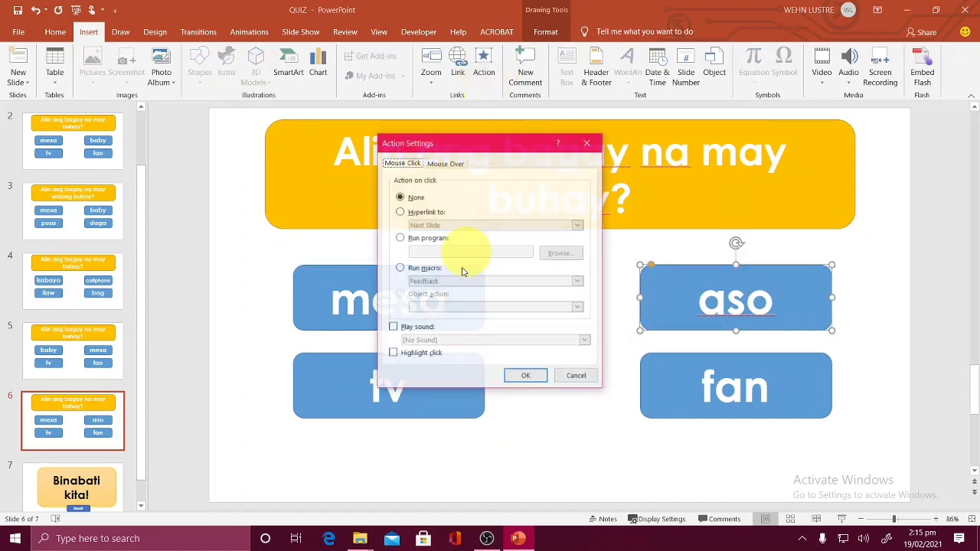
left_click(417, 281)
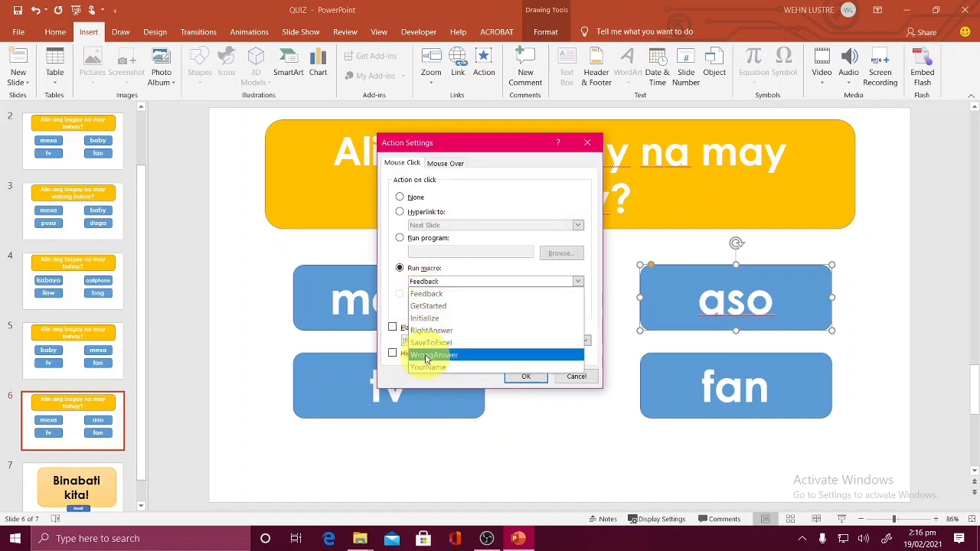
left_click(429, 355)
left_click(511, 376)
Make the tv button run the WrongAnswer macro when clicked
left_click(479, 386)
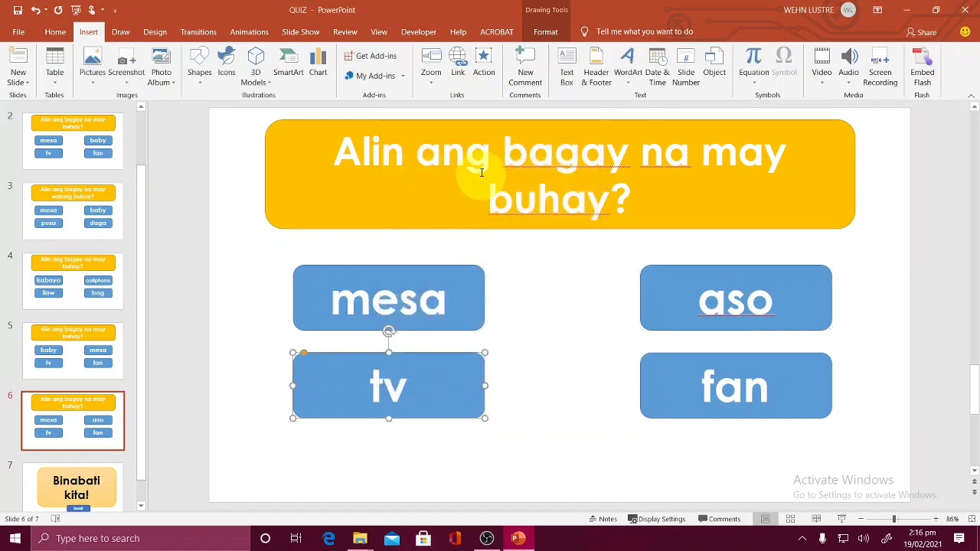
left_click(466, 72)
left_click(685, 156)
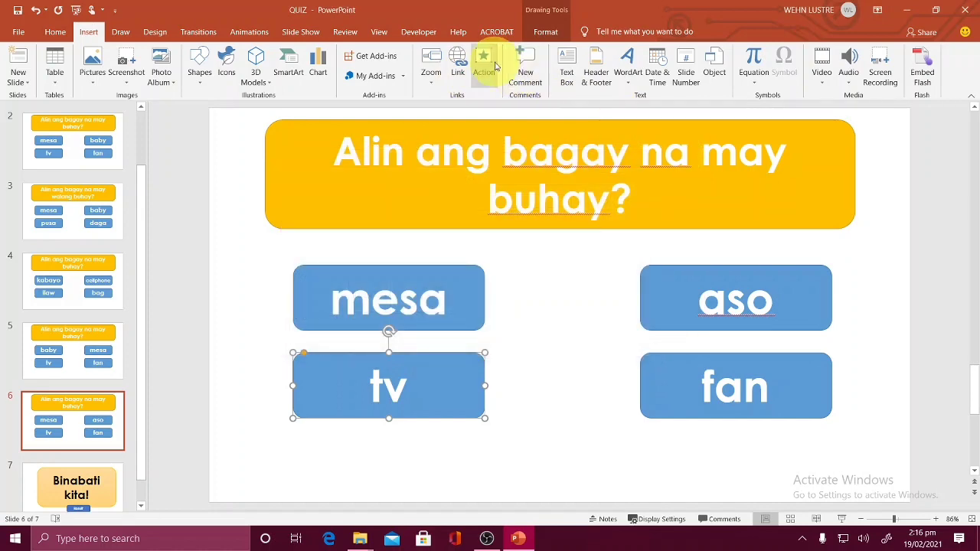
left_click(483, 73)
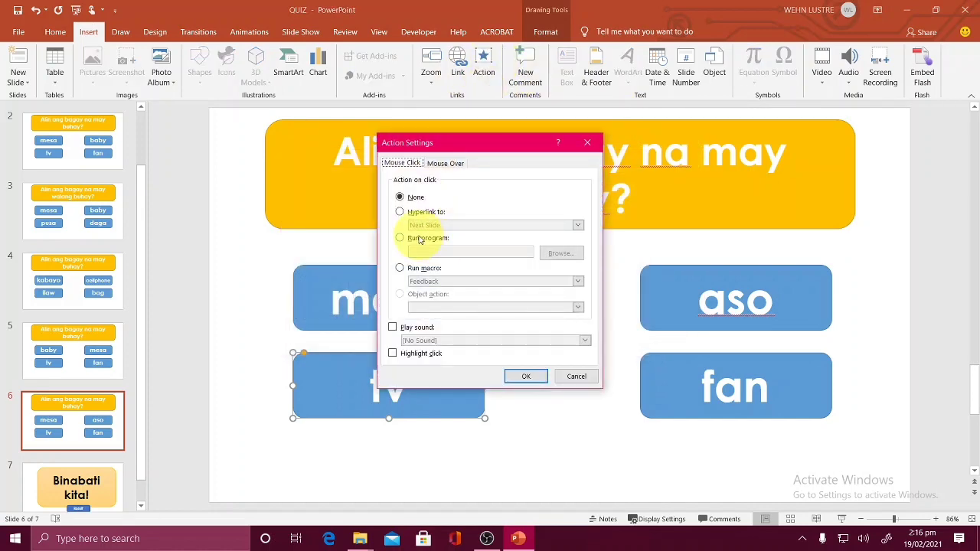
left_click(402, 269)
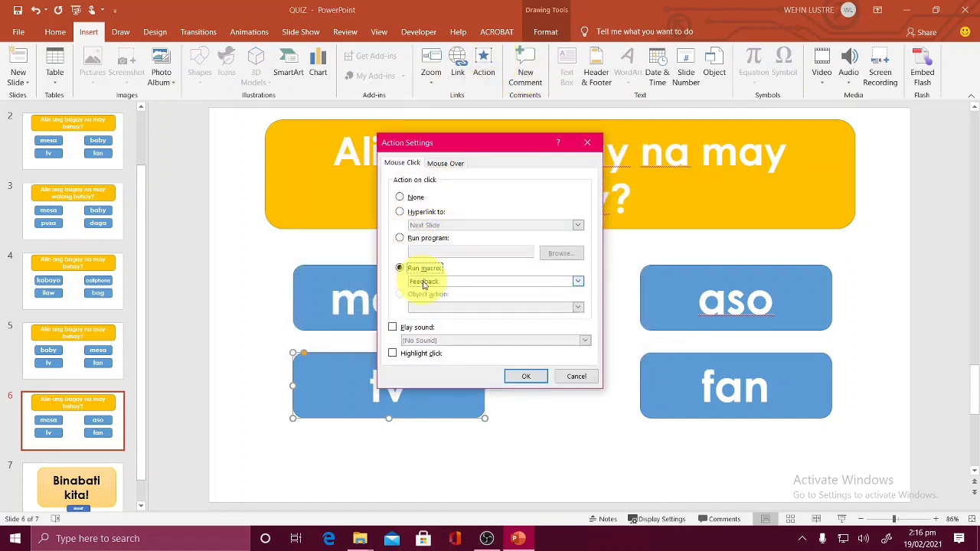
left_click(427, 281)
left_click(427, 350)
left_click(513, 376)
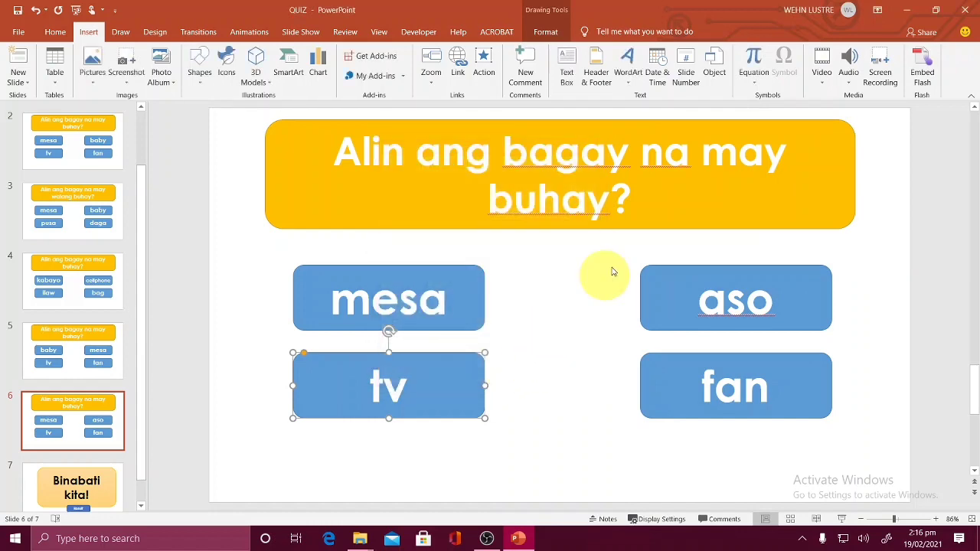
Reassign the aso button's click action to a different answer macro
left_click(650, 285)
left_click(483, 67)
left_click(448, 282)
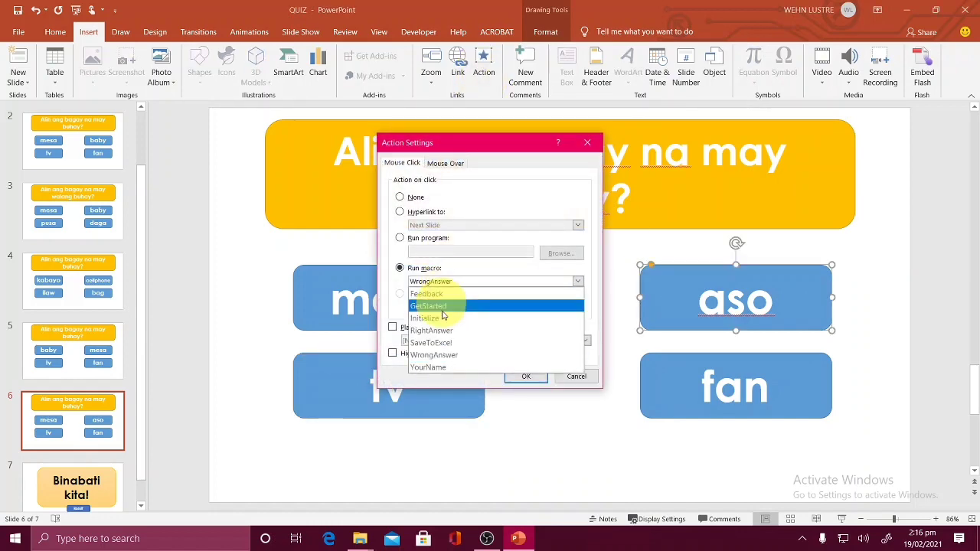
left_click(448, 304)
left_click(526, 376)
left_click(636, 372)
Make the fan button run the wrong-answer macro, then open the Binabati kita! slide
left_click(647, 372)
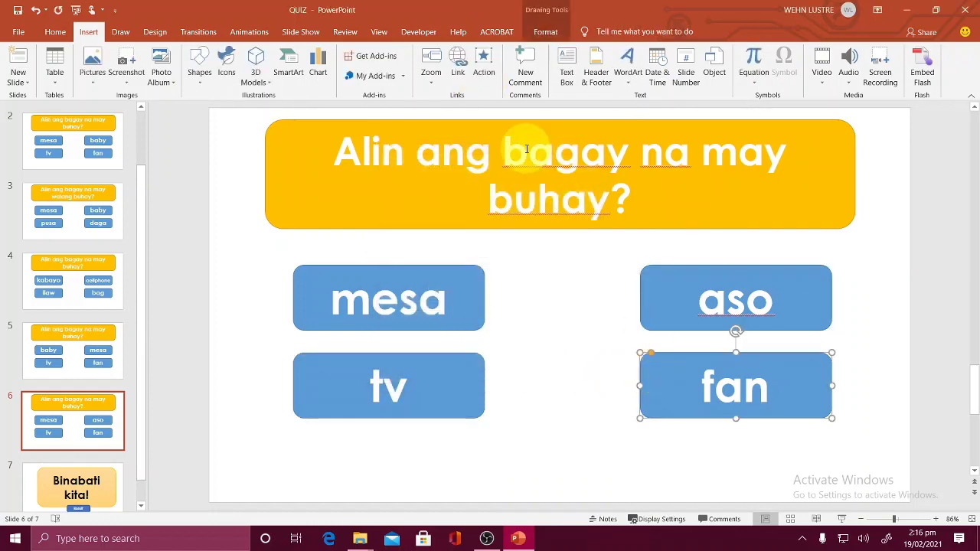
left_click(483, 67)
left_click(401, 268)
left_click(428, 281)
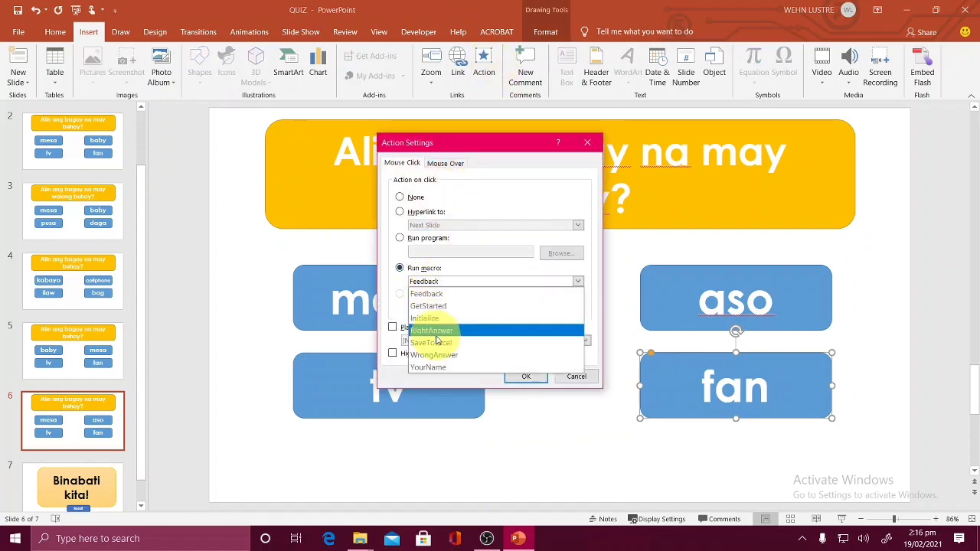
left_click(433, 355)
left_click(526, 376)
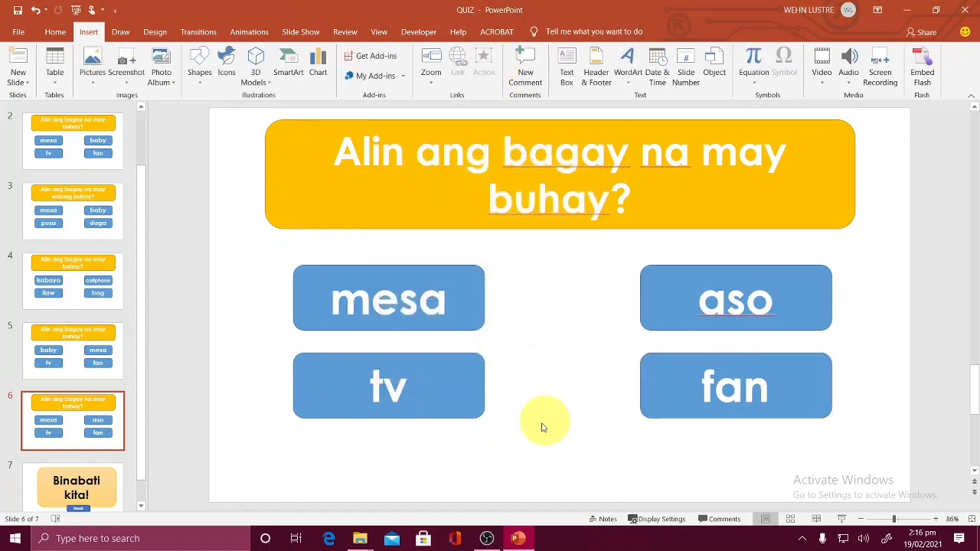
left_click(74, 494)
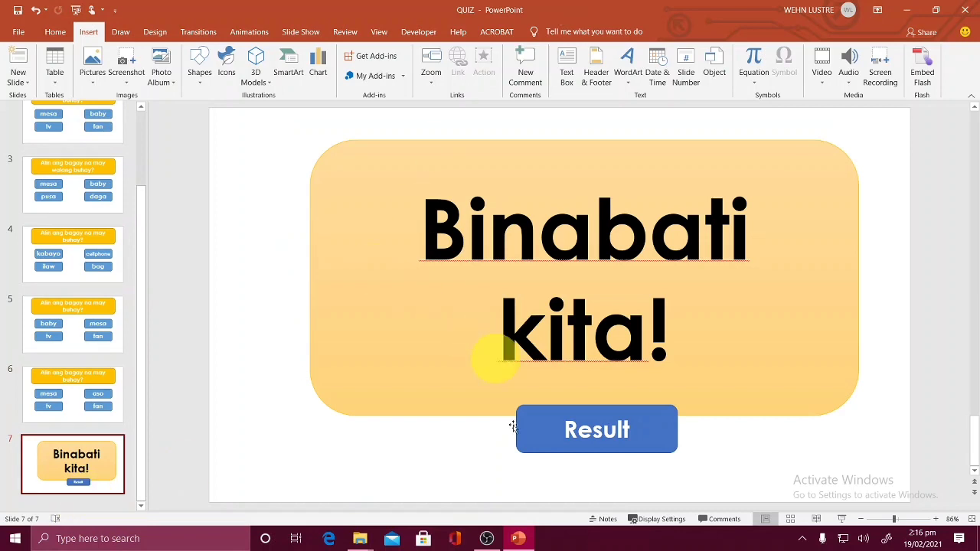
Set the Result button's click action to Run macro: Feedback
left_click(582, 451)
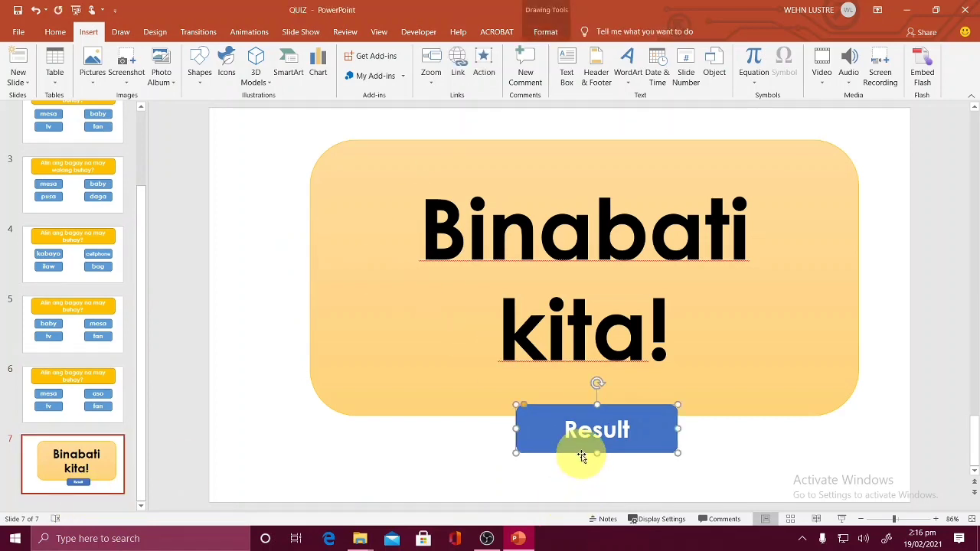
left_click(479, 69)
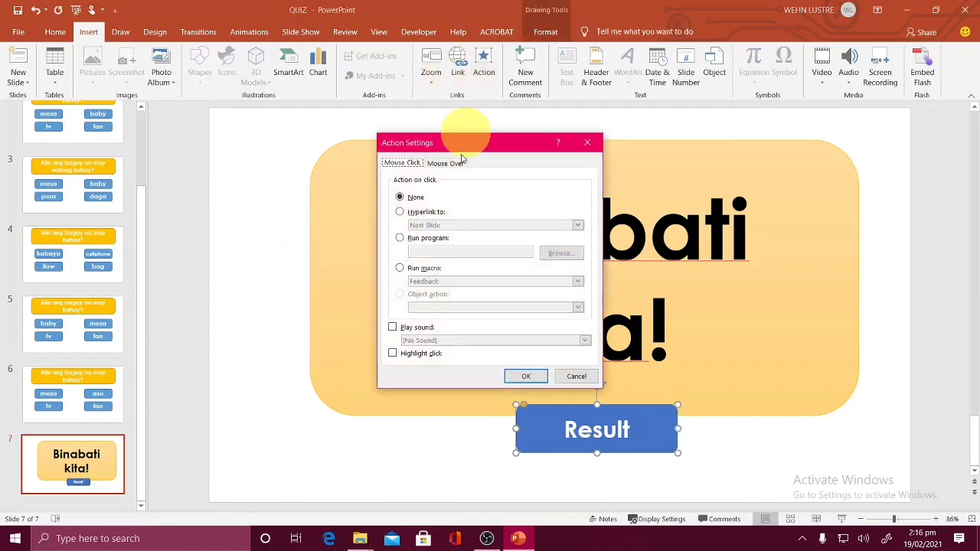
left_click(416, 269)
left_click(418, 282)
left_click(420, 294)
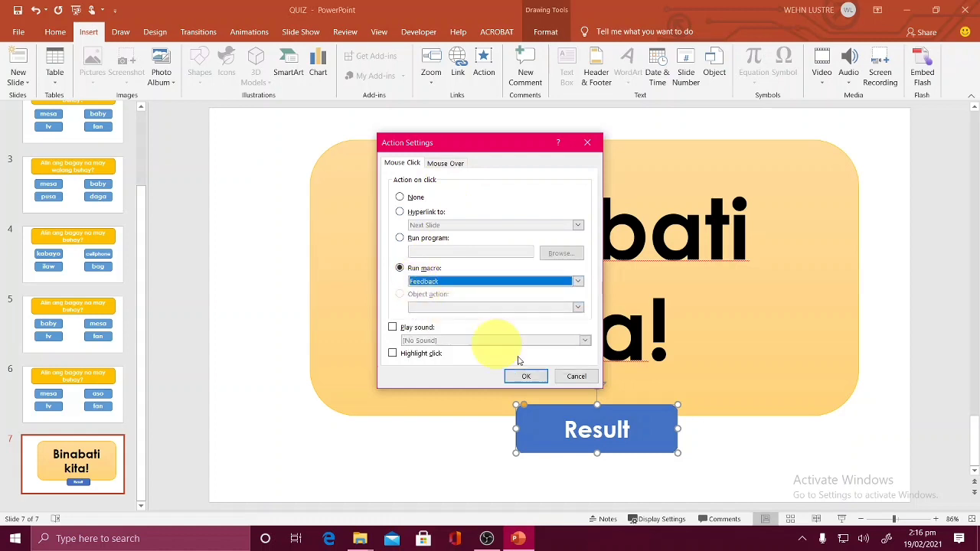
left_click(520, 375)
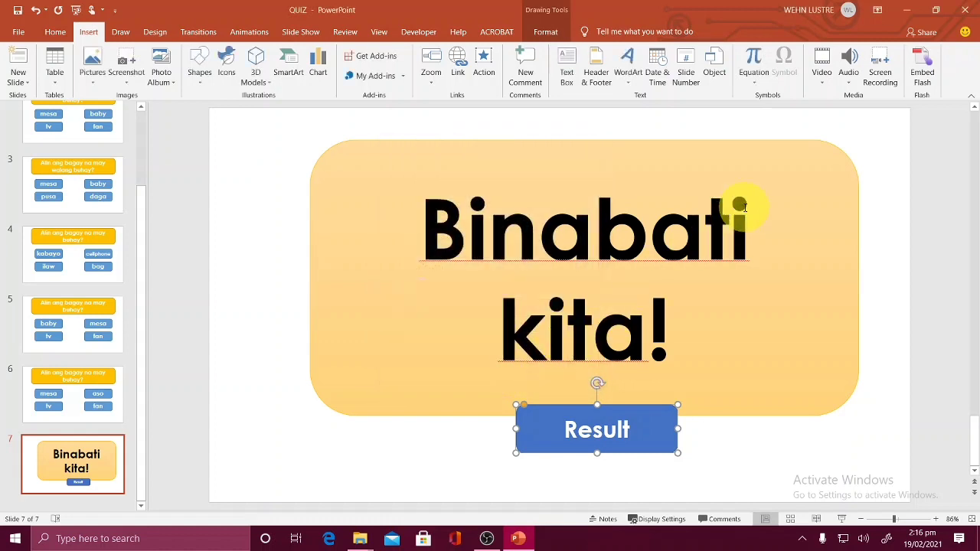
left_click(798, 492)
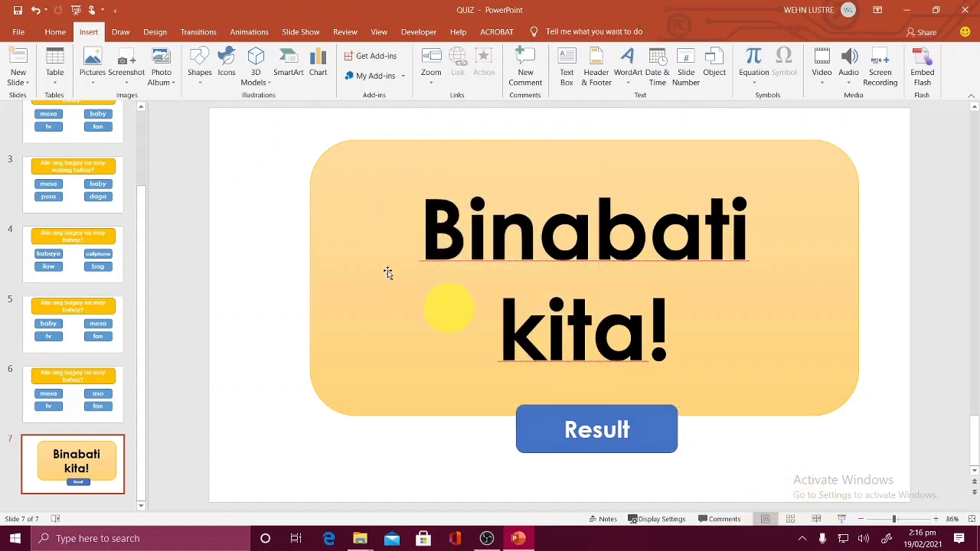
scroll(143, 225, "up", 3)
Select the title slide and try to start the slide show
left_click(109, 131)
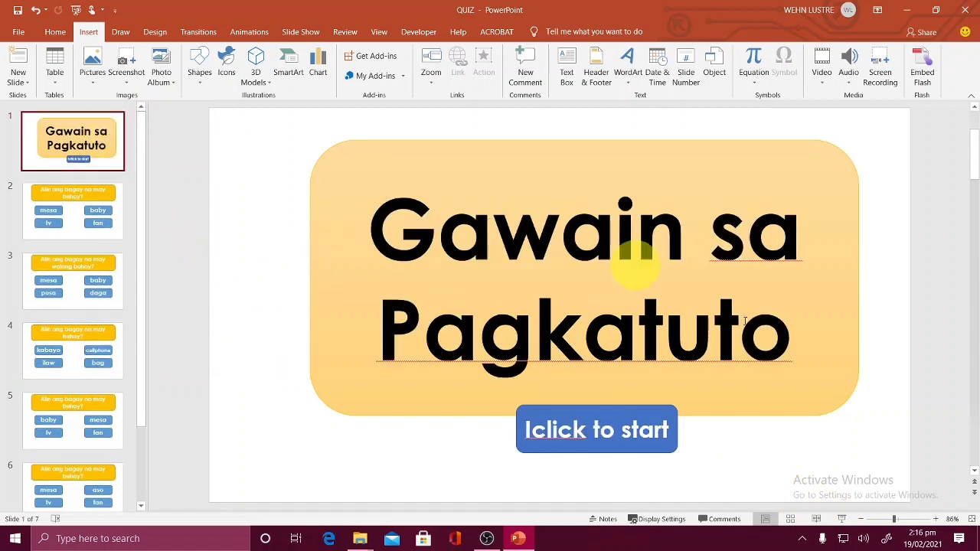
left_click(844, 520)
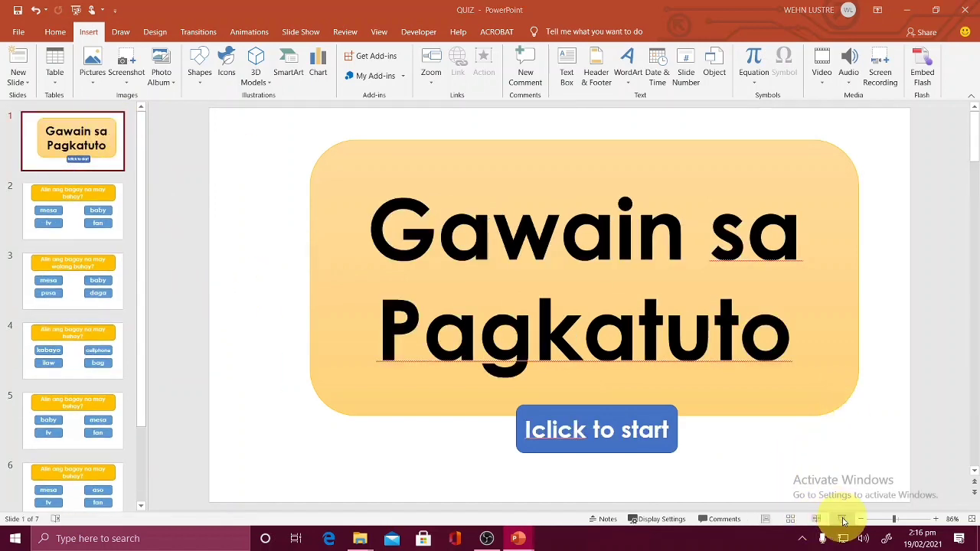
right_click(976, 313)
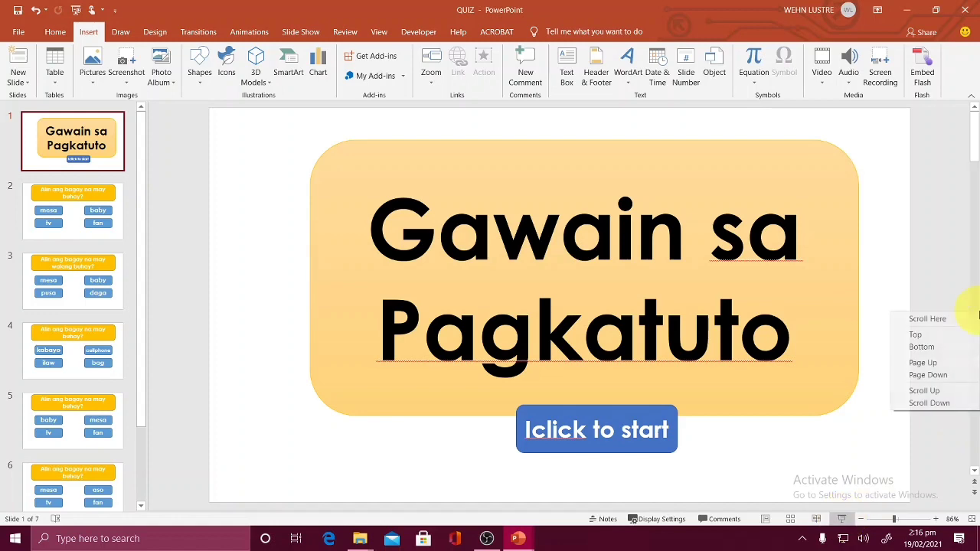
key("Escape")
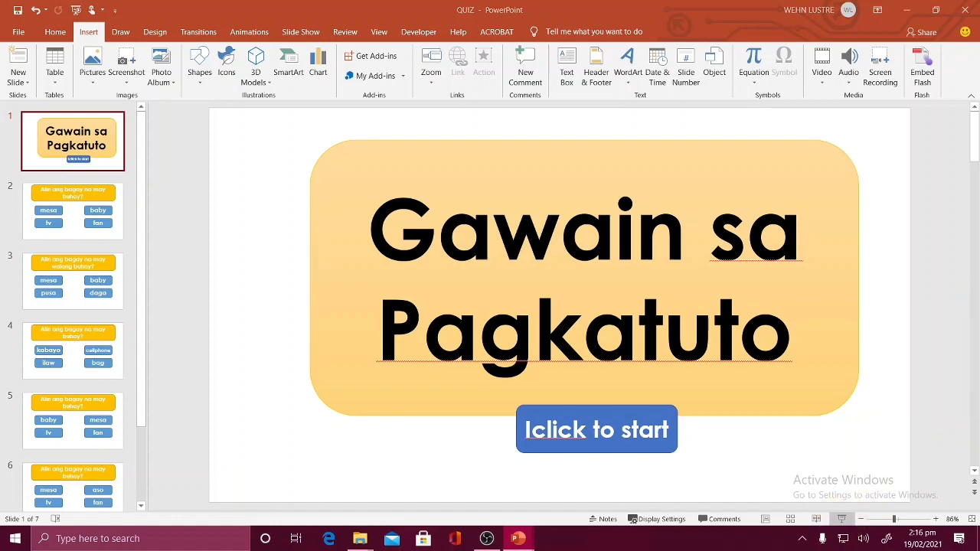
Set the show type to Browsed by an individual (window) and start the slide show
left_click(299, 30)
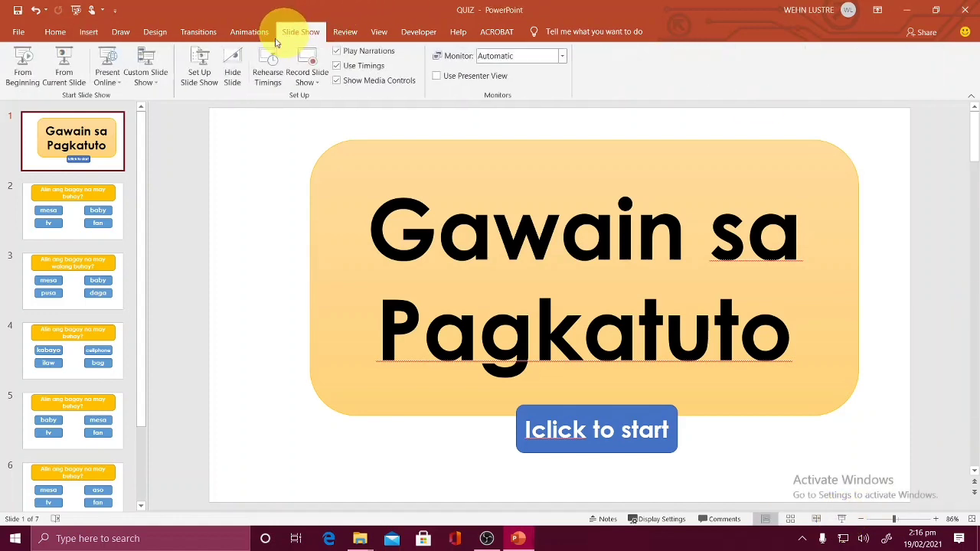
left_click(191, 72)
left_click(373, 193)
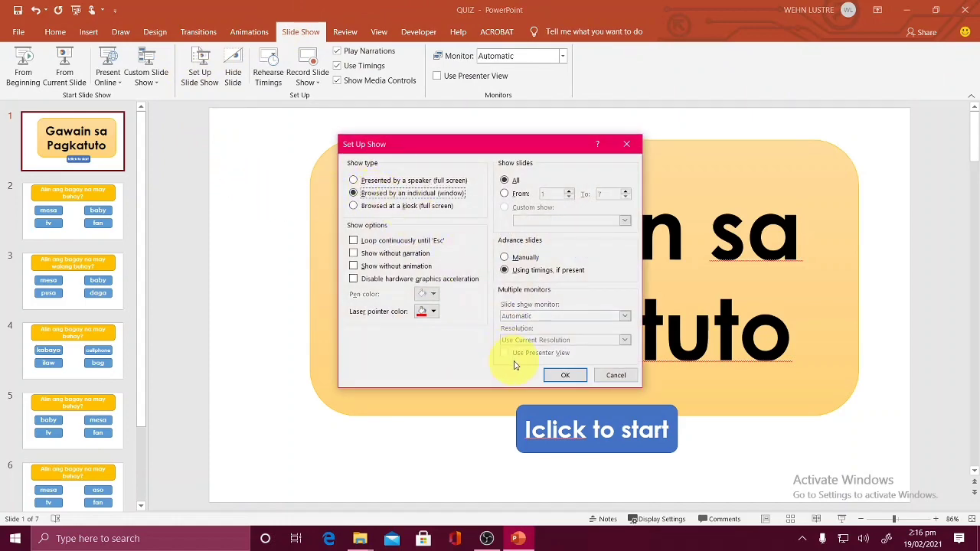
left_click(559, 369)
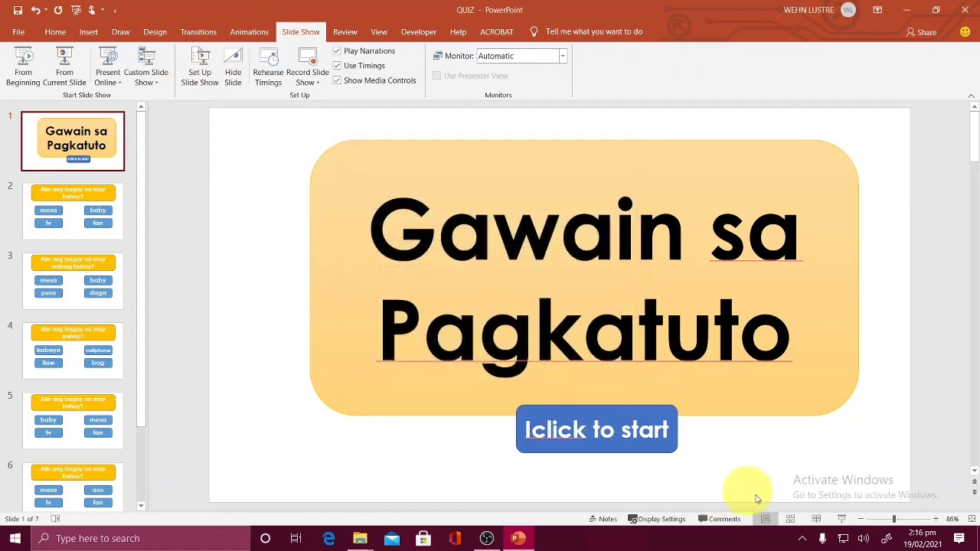
left_click(841, 519)
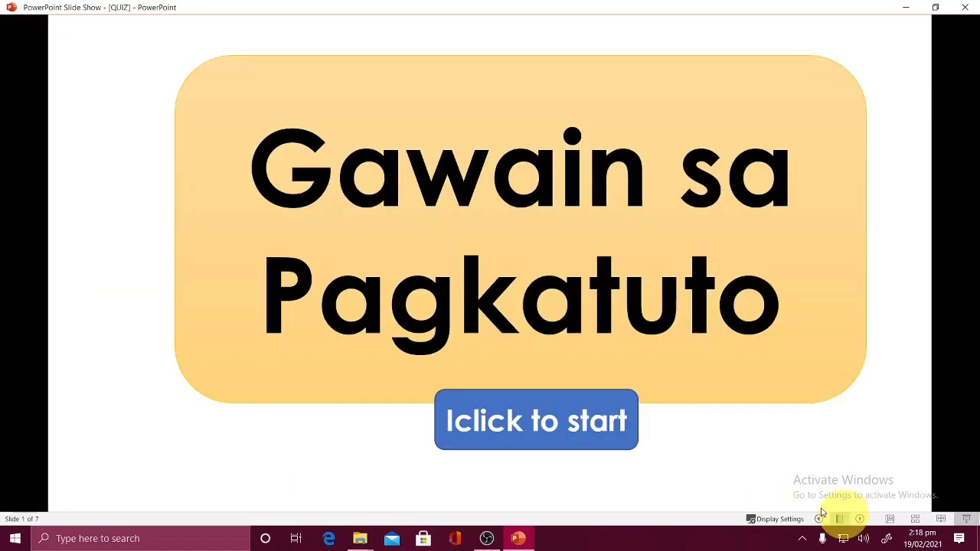
Start the quiz, enter the player's name and continue to the first question
left_click(500, 429)
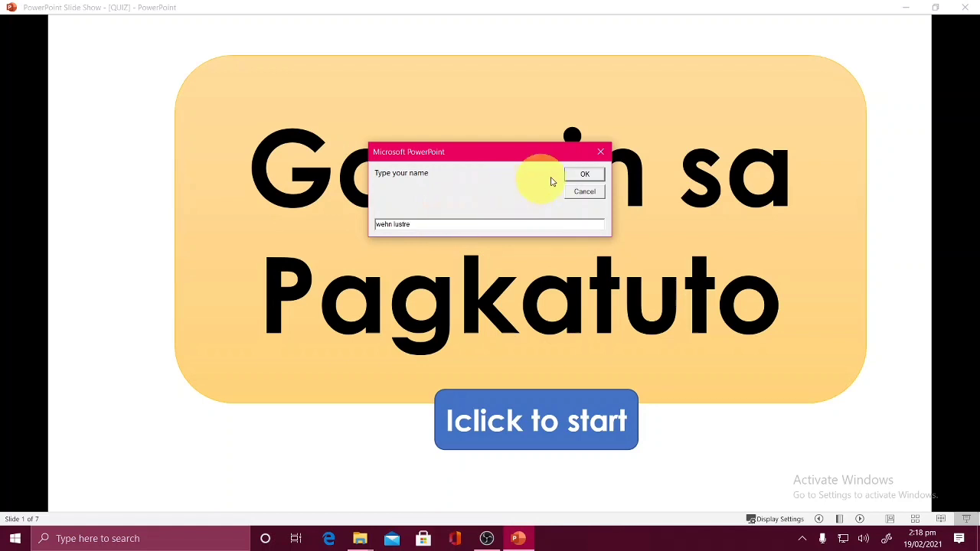
left_click(582, 174)
left_click(868, 465)
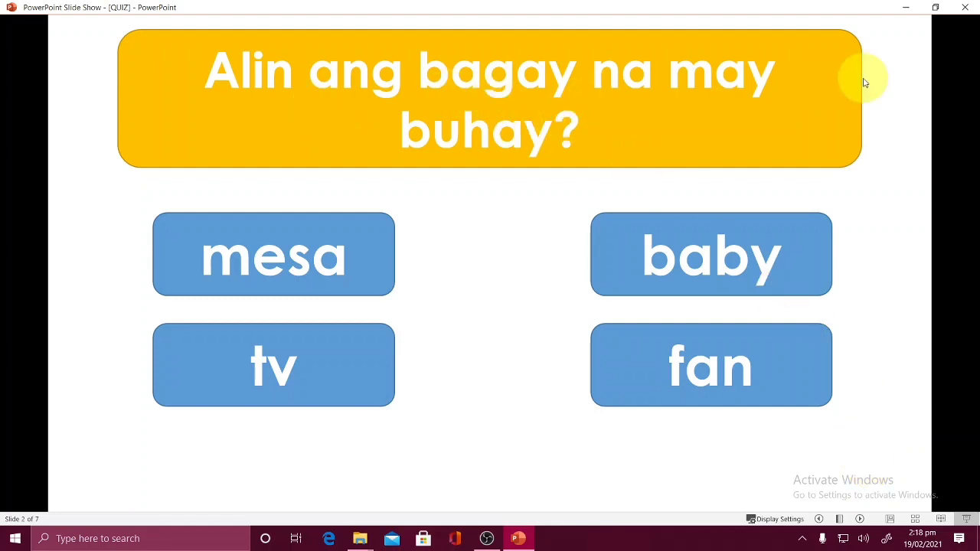
Answer the first question (mesa, then baby) and slide 3 with mesa, dismissing each message
left_click(346, 237)
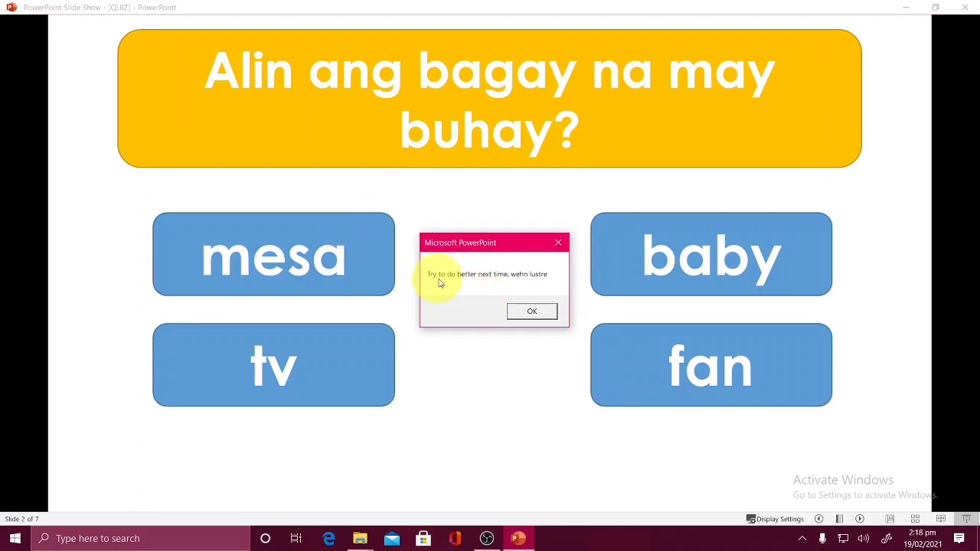
left_click(532, 312)
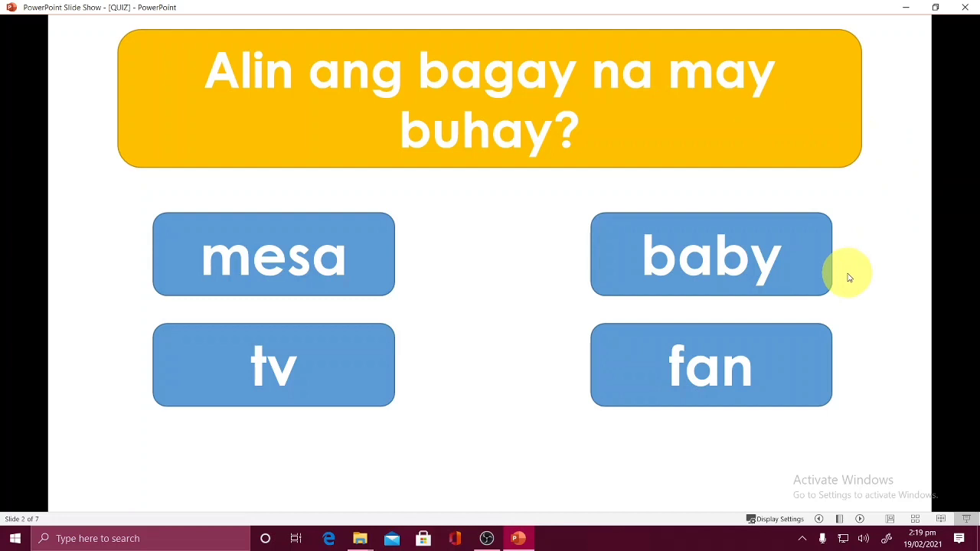
left_click(770, 271)
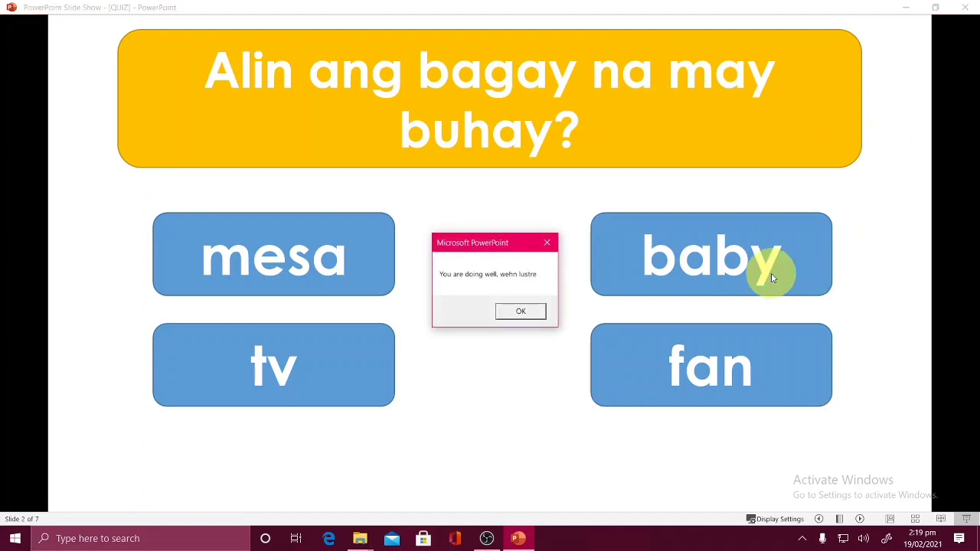
left_click(518, 312)
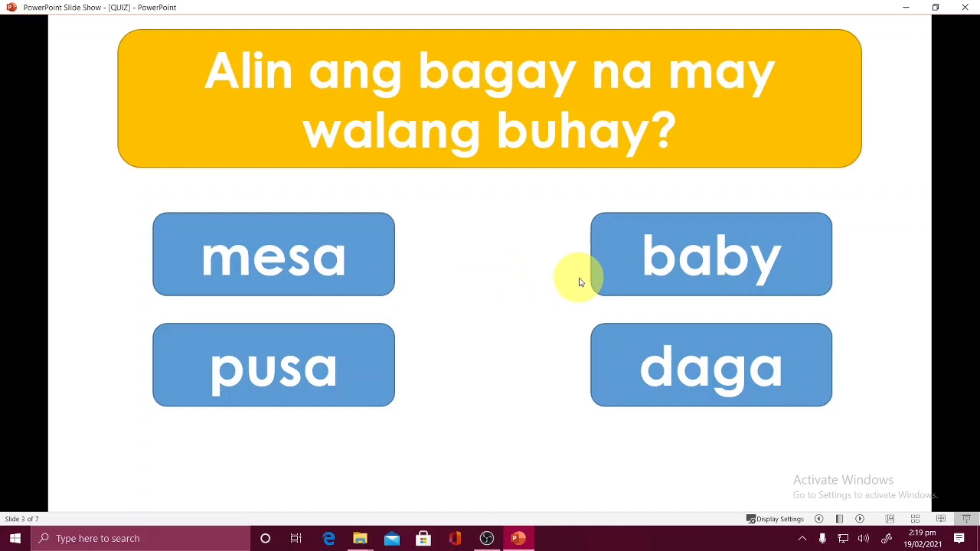
left_click(284, 245)
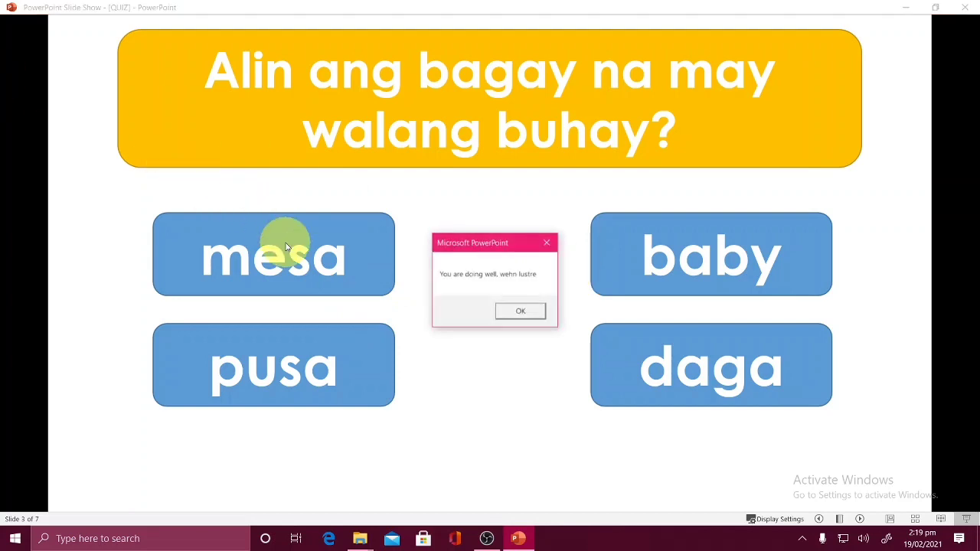
left_click(521, 313)
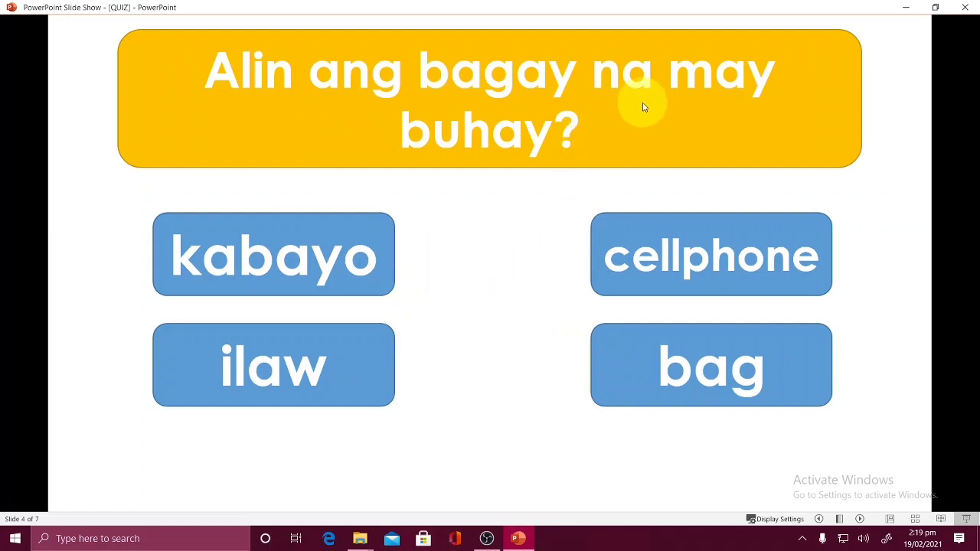
Answer kabayo, baby and aso on slides 4–6, then view the 6-out-of-7 Result score
left_click(362, 238)
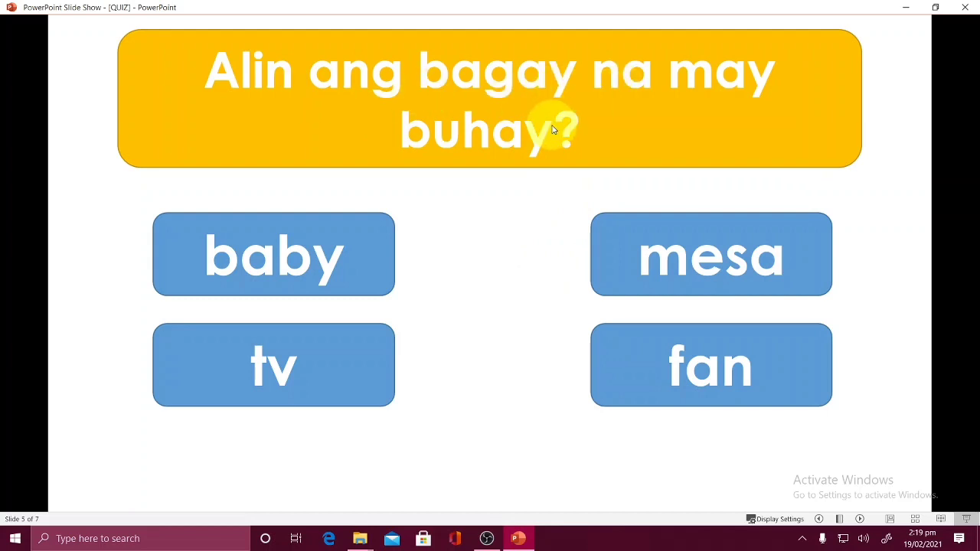
left_click(319, 264)
left_click(508, 312)
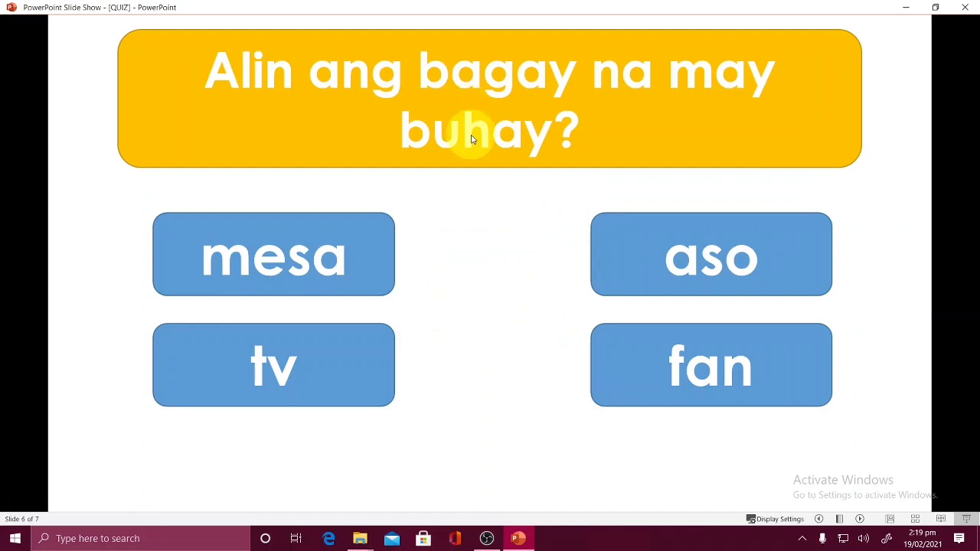
left_click(636, 238)
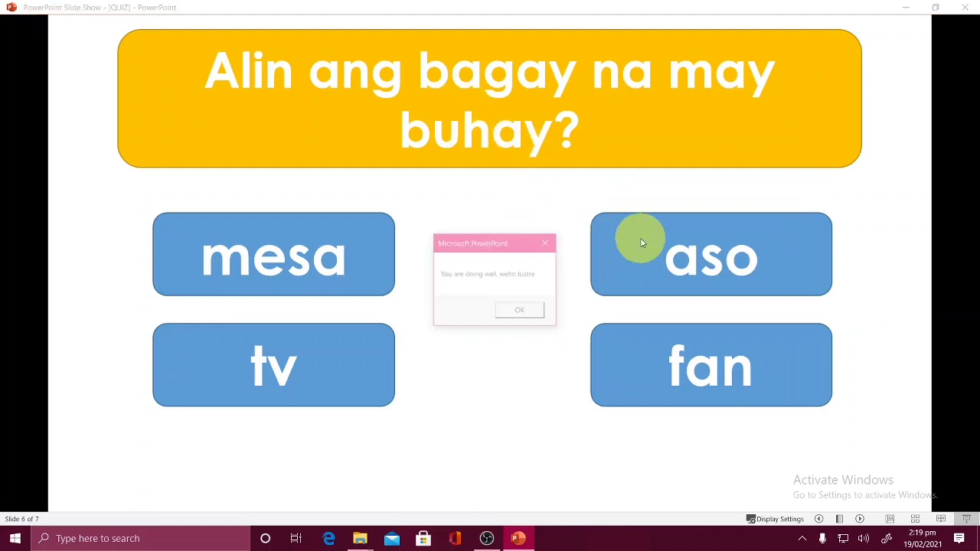
left_click(530, 313)
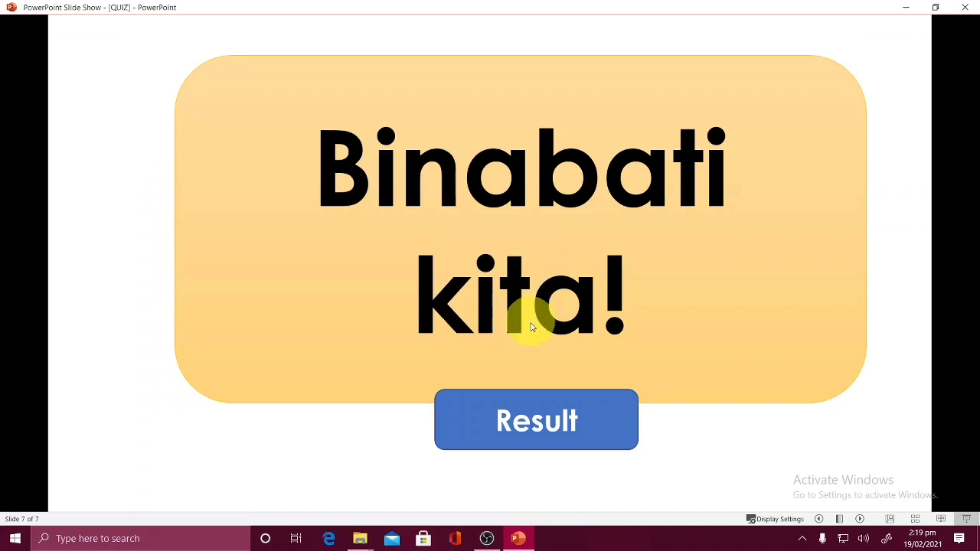
left_click(517, 416)
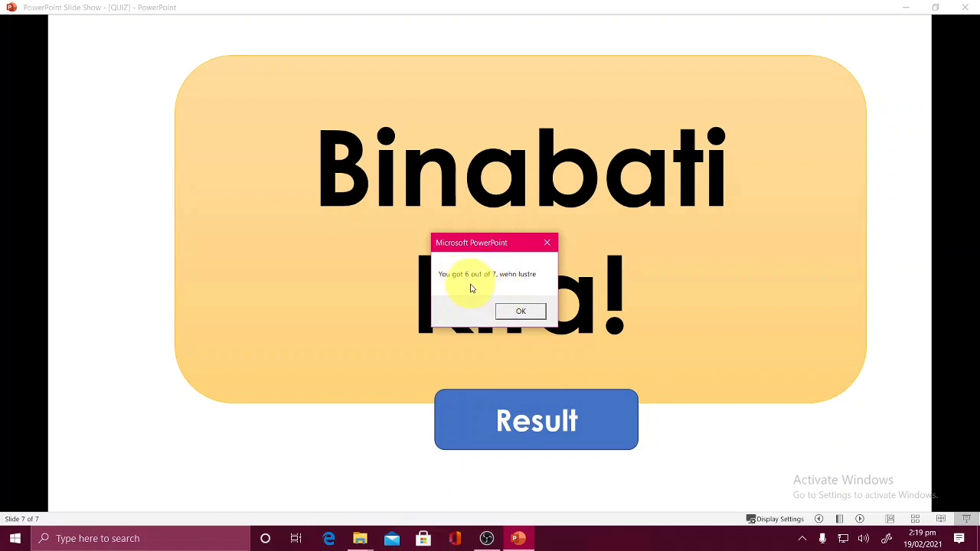
left_click(520, 310)
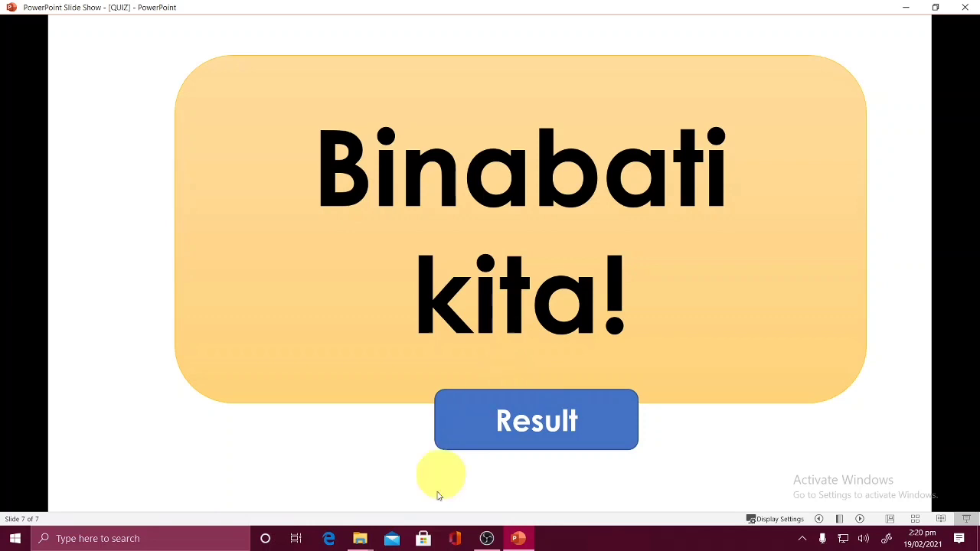
Open the RESULTS workbook in Excel from the QUIZ folder window
mouse_move(367, 540)
left_click(406, 485)
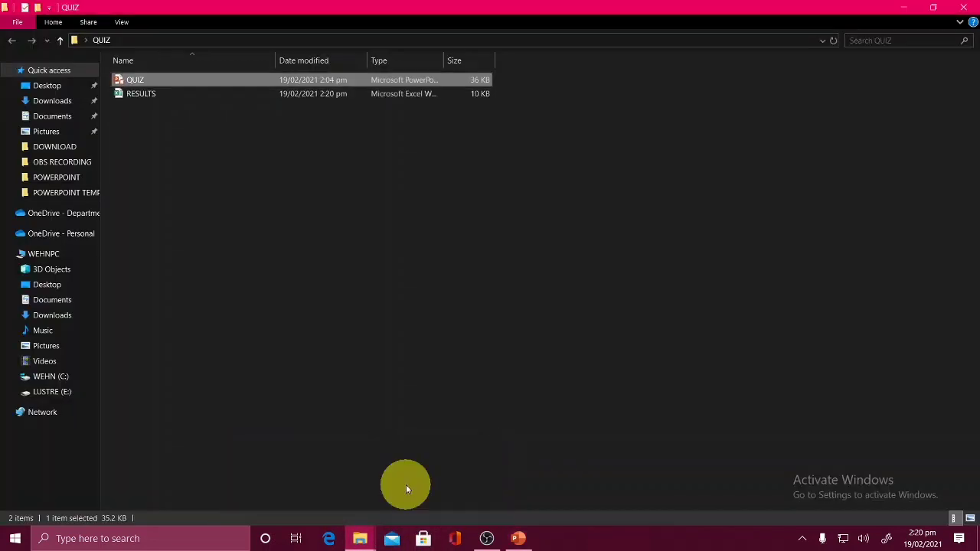
left_click(249, 93)
double_click(250, 93)
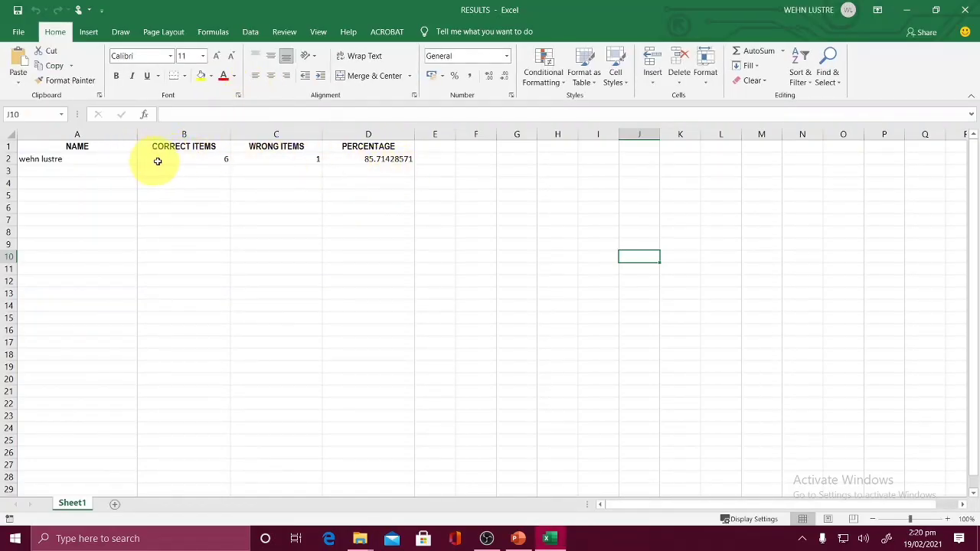
Check row 2 shows the player's name, 6 correct, 1 wrong and 85.71 percent
left_click(103, 159)
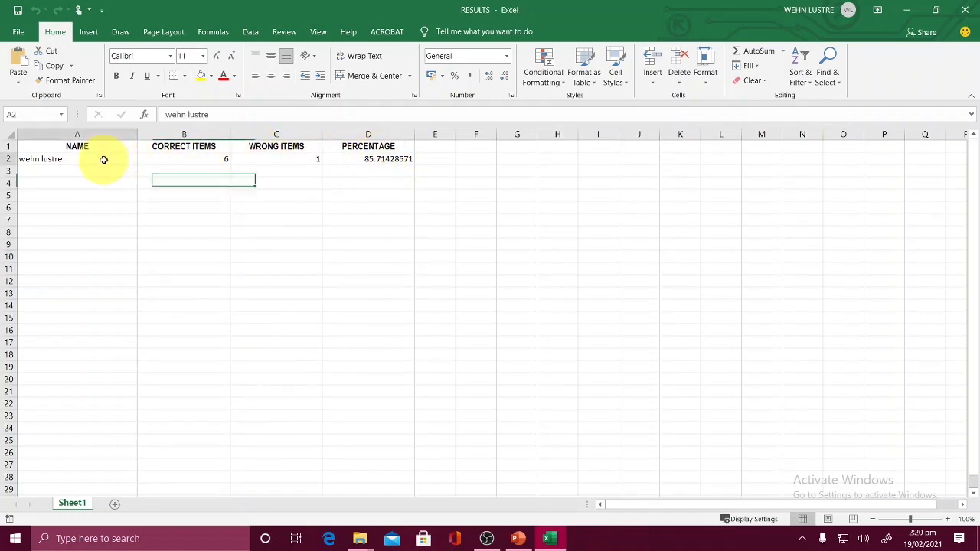
left_click(160, 158)
left_click(245, 159)
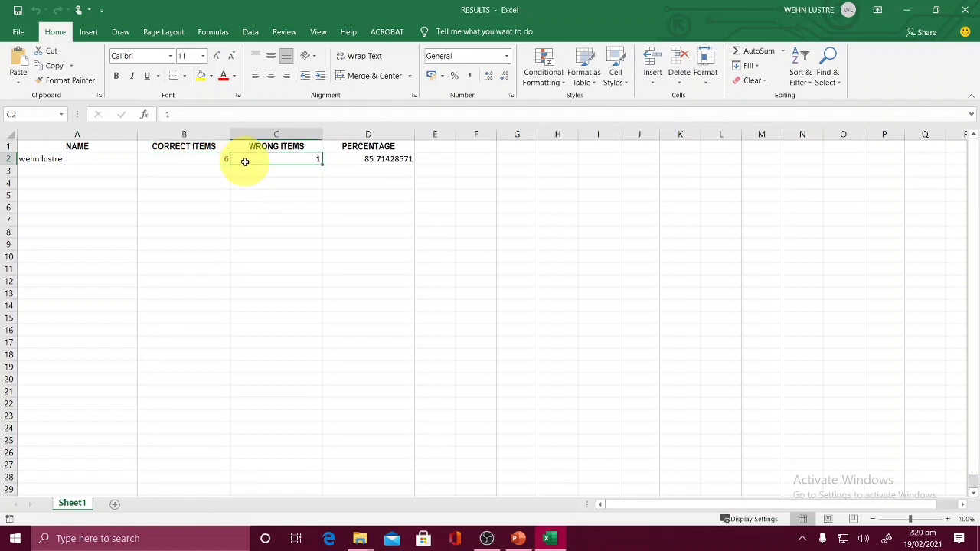
left_click(345, 160)
left_click(646, 267)
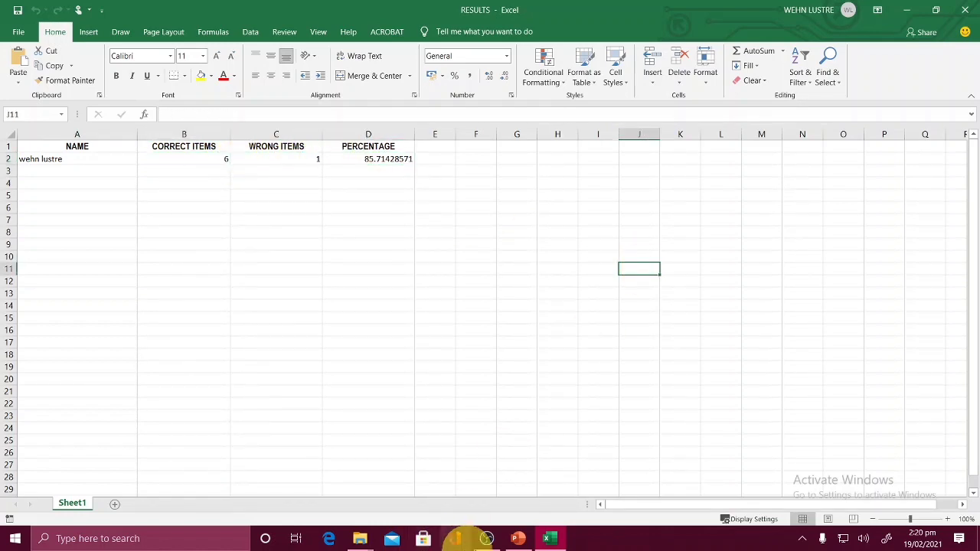
Return to PowerPoint and end the slide show to resume editing
left_click(551, 540)
left_click(518, 539)
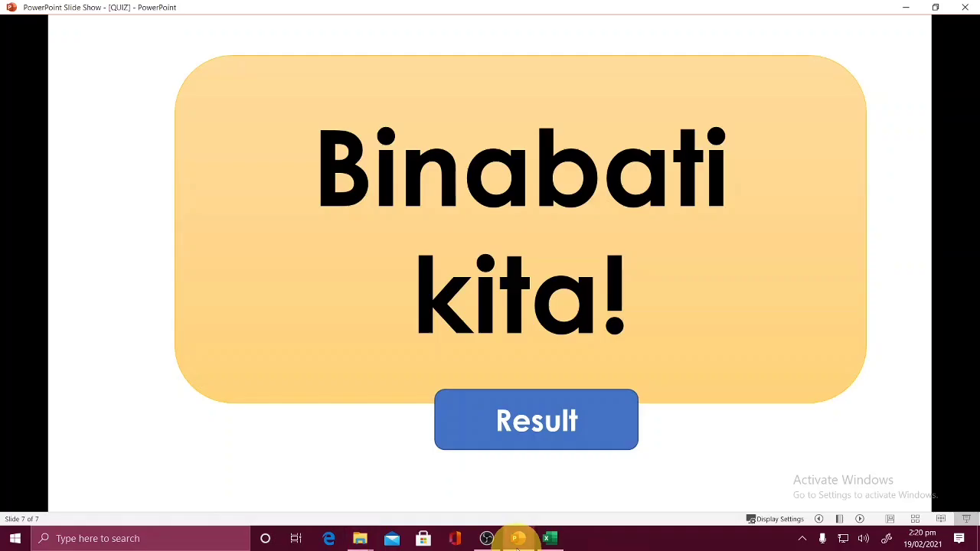
key("Escape")
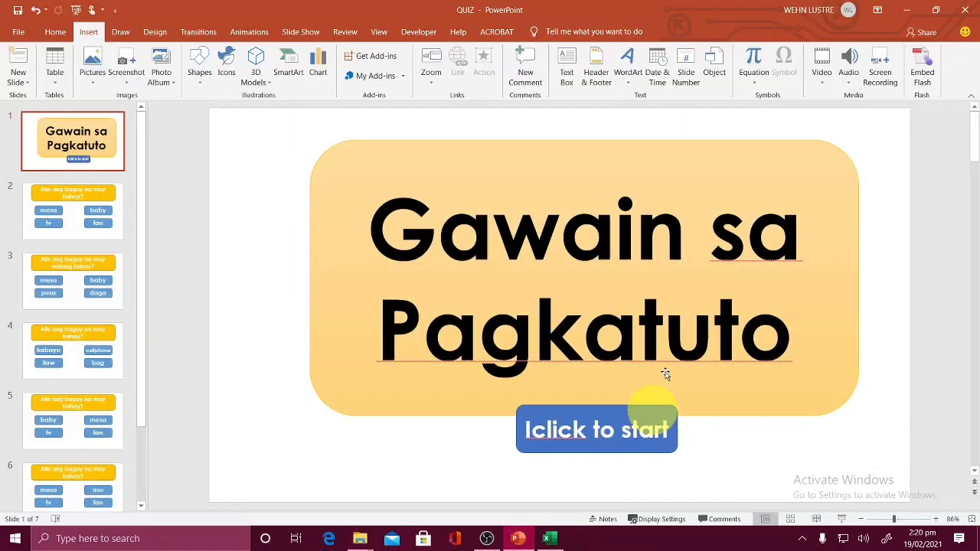